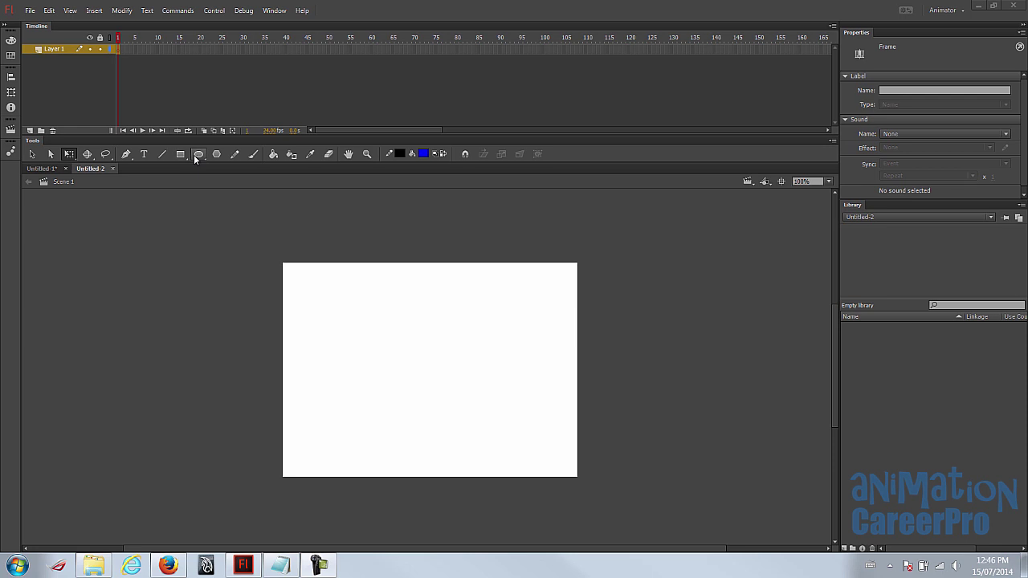
- Draw a blue circle with a black outline, about 78 px wide, near the upper middle of the stage
{"action": "left_click", "coordinate": [194, 155]}
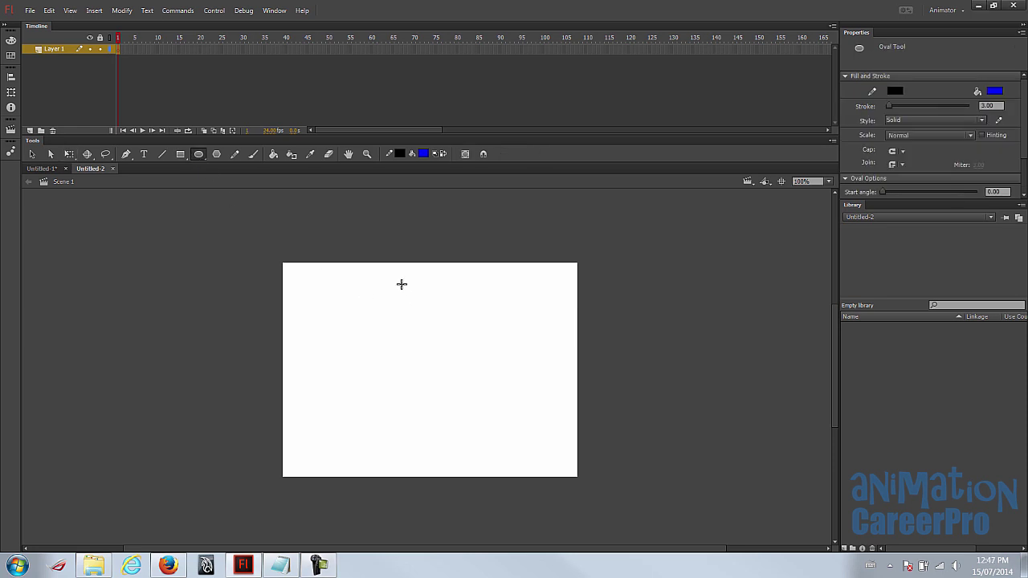
{"action": "left_click_drag", "start_coordinate": [404, 278], "coordinate": [445, 321]}
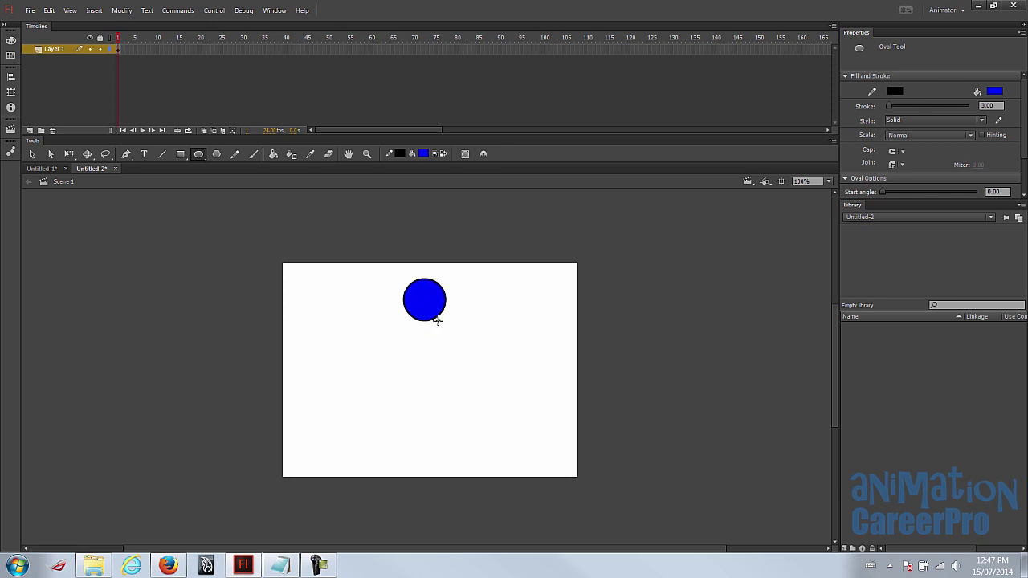
{"action": "key", "text": "z"}
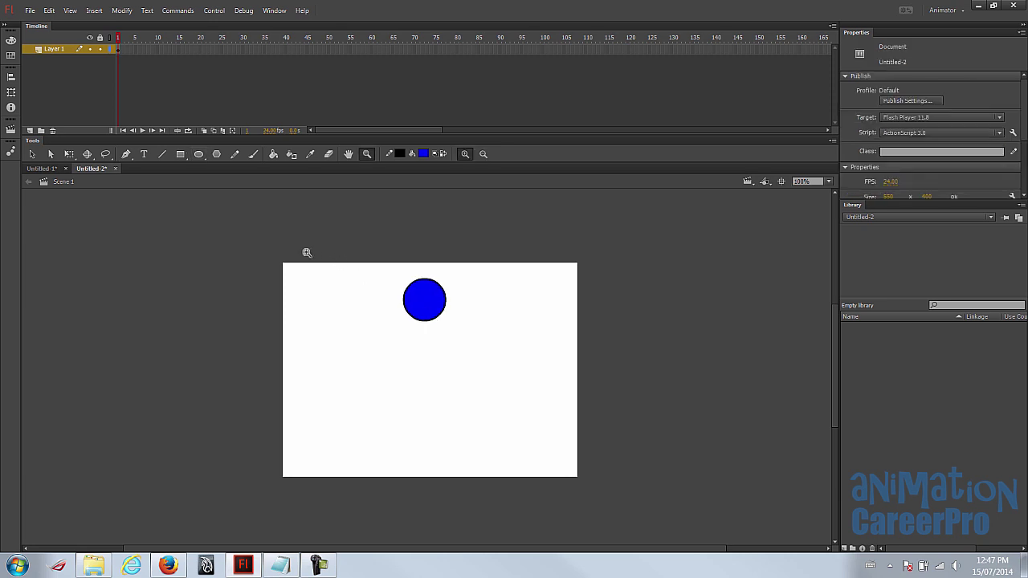
{"action": "left_click_drag", "start_coordinate": [276, 255], "coordinate": [587, 482]}
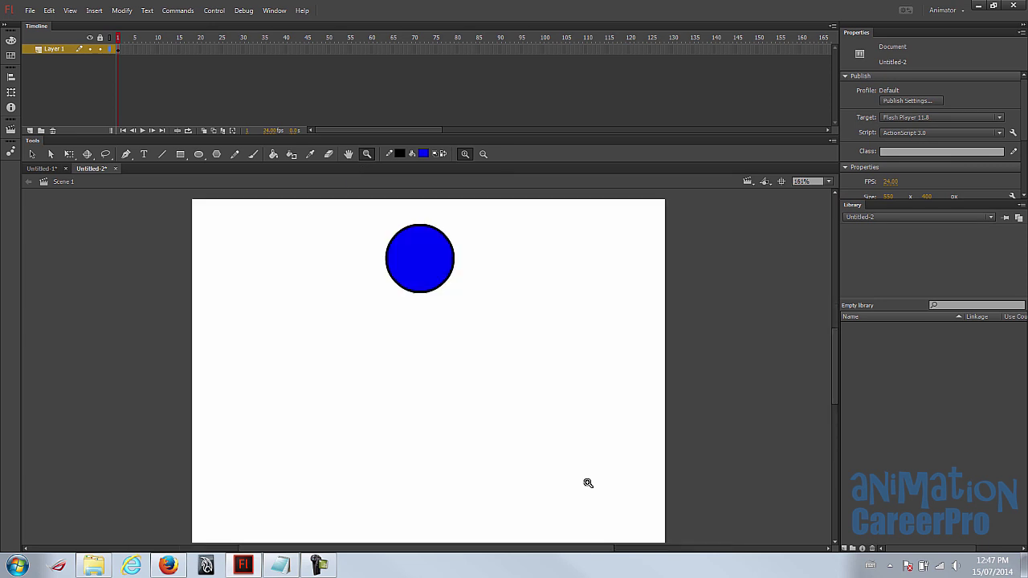
- Try pulling the circle's lower-right and lower-left edges outward to deform the raw shape, undoing each change
{"action": "key", "text": "v"}
{"action": "left_click", "coordinate": [449, 267]}
{"action": "left_click", "coordinate": [456, 273]}
{"action": "left_click_drag", "start_coordinate": [454, 273], "coordinate": [474, 276]}
{"action": "key", "text": "ctrl+z"}
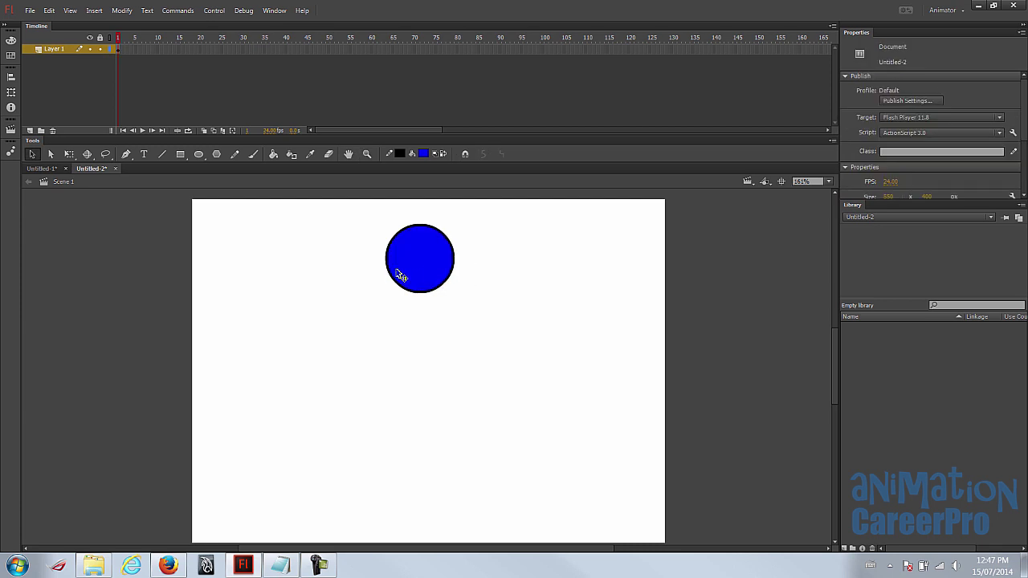
{"action": "left_click_drag", "start_coordinate": [390, 276], "coordinate": [368, 278]}
{"action": "key", "text": "ctrl+z"}
- Convert the circle's fill and outline together into a Graphic symbol named "Ball"
{"action": "left_click", "coordinate": [423, 264]}
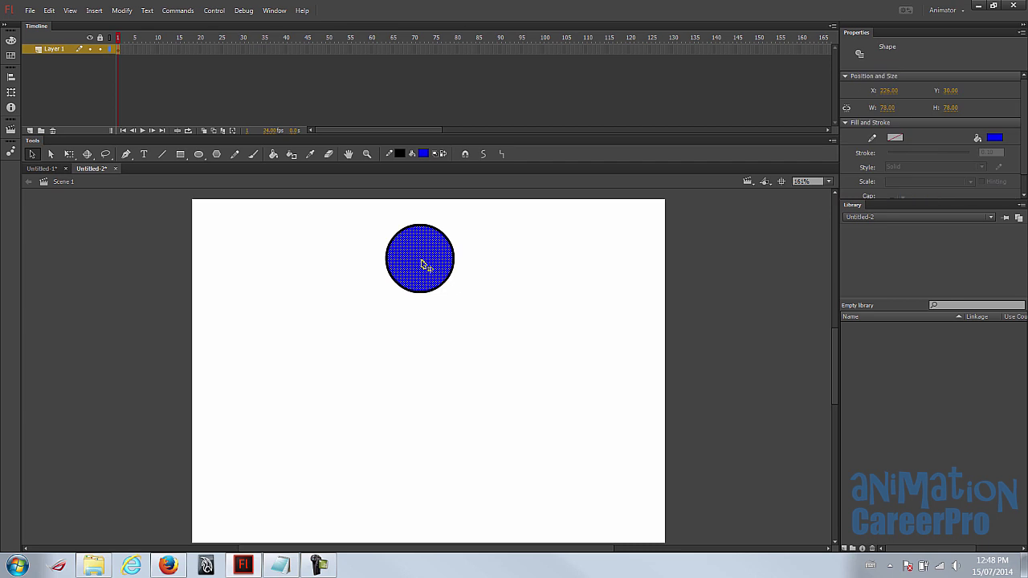
{"action": "double_click", "coordinate": [417, 257]}
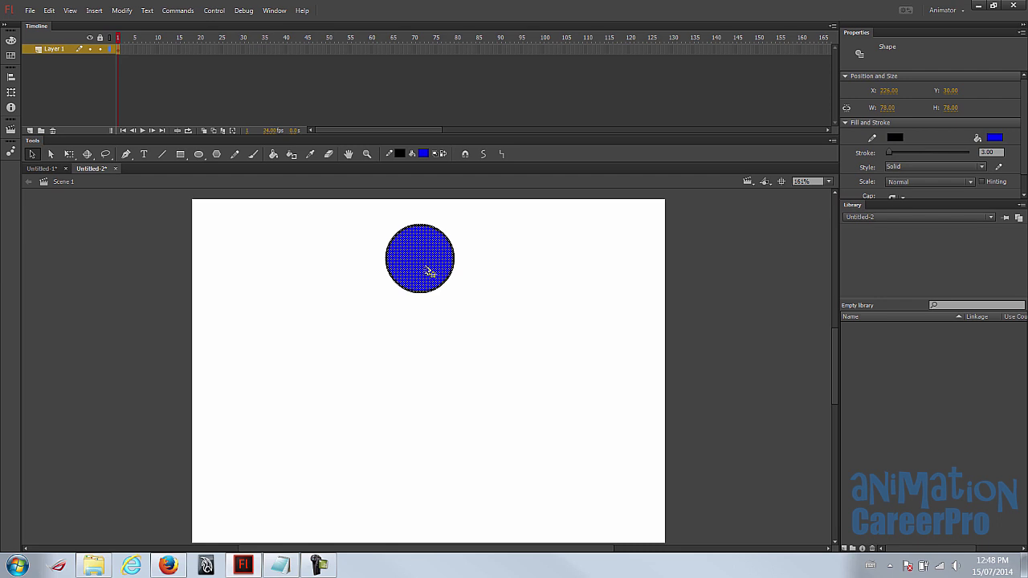
{"action": "right_click", "coordinate": [426, 271]}
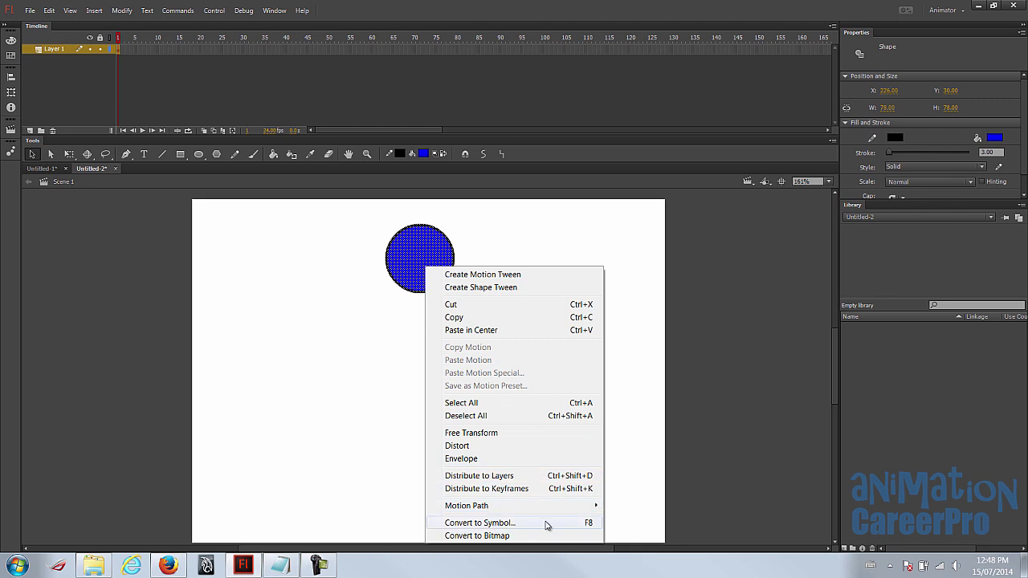
{"action": "left_click", "coordinate": [588, 523]}
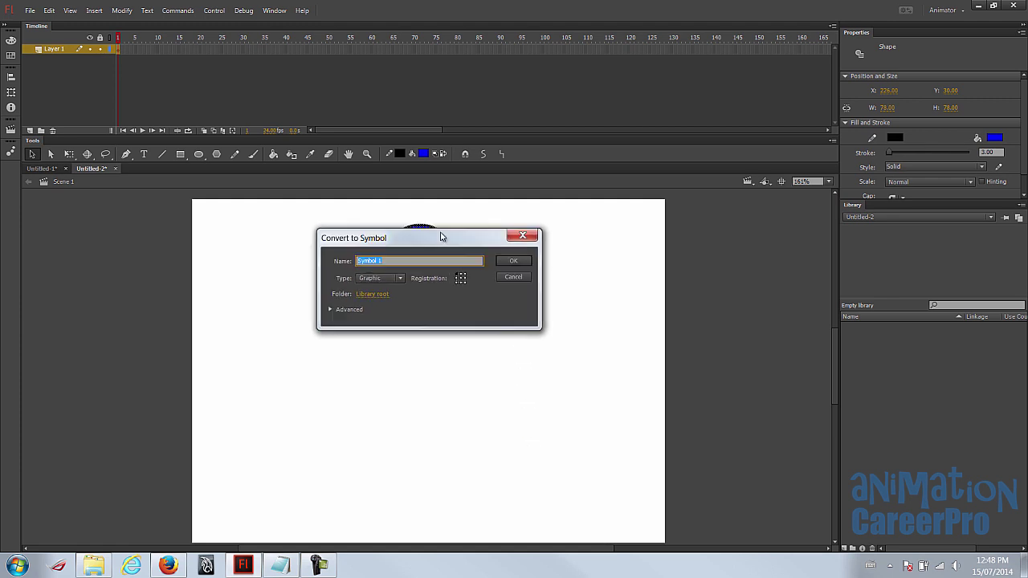
{"action": "left_click", "coordinate": [422, 193]}
{"action": "left_click_drag", "start_coordinate": [421, 193], "coordinate": [346, 192]}
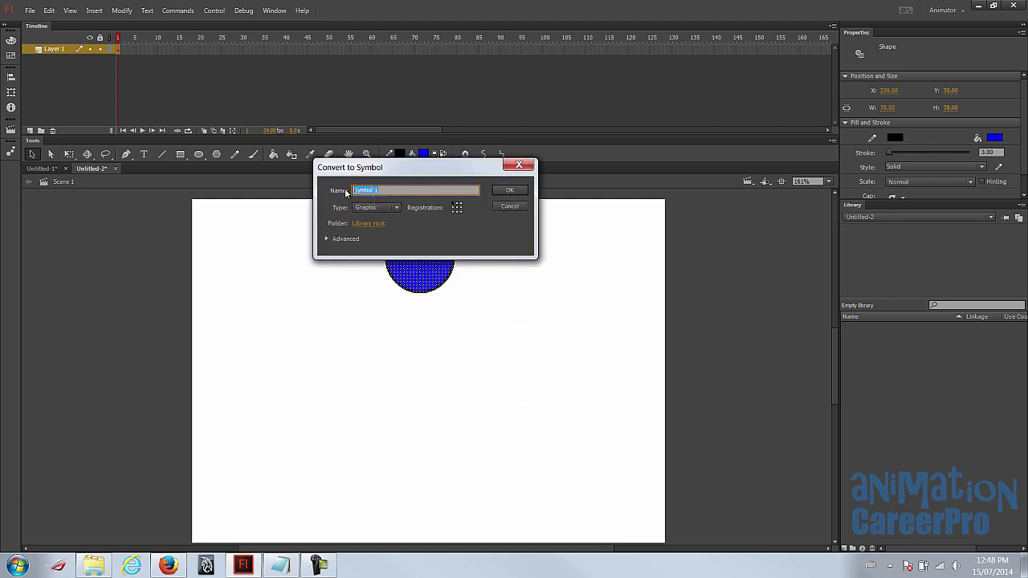
{"action": "type", "text": "Ball"}
{"action": "left_click", "coordinate": [395, 208]}
{"action": "left_click", "coordinate": [388, 241]}
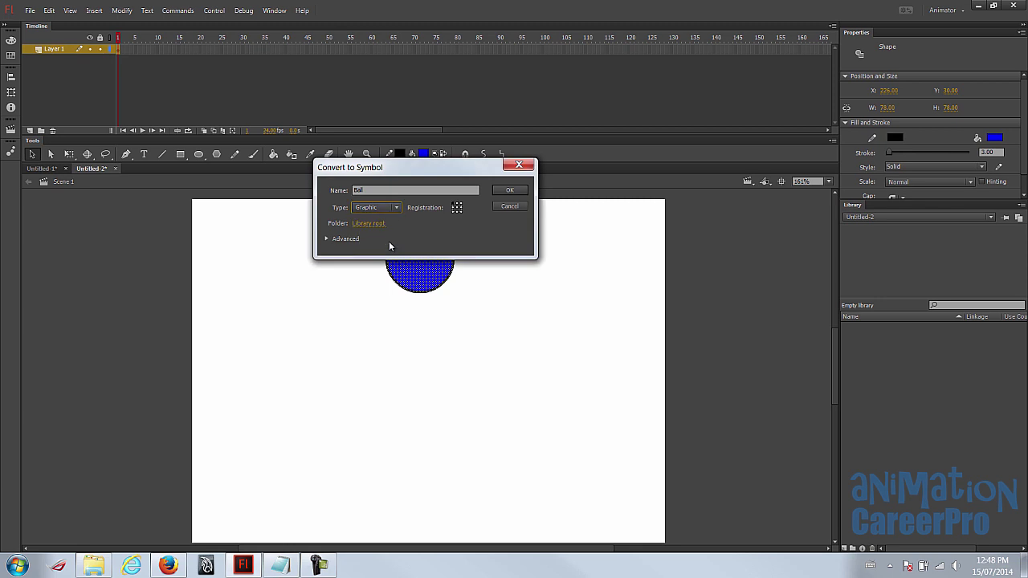
{"action": "left_click", "coordinate": [520, 190]}
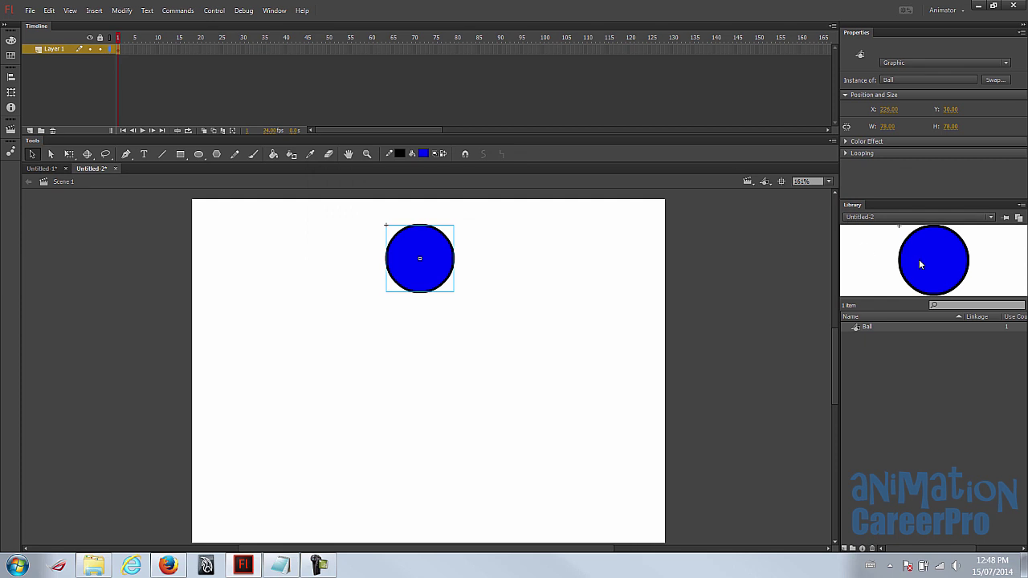
- Try placing a second Ball instance from the library on the stage, and undo the placement
{"action": "left_click", "coordinate": [872, 329]}
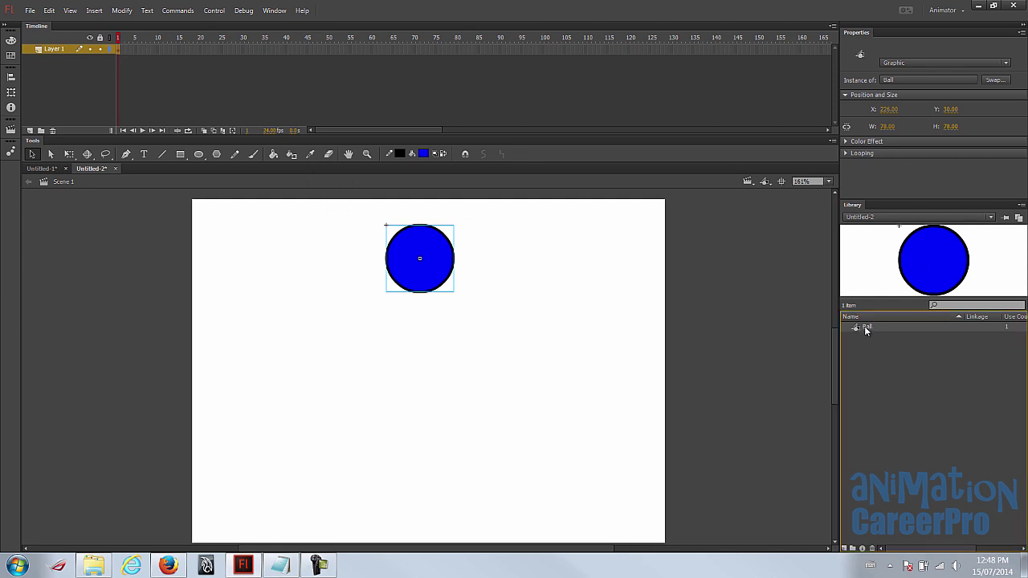
{"action": "left_click_drag", "start_coordinate": [866, 329], "coordinate": [552, 356]}
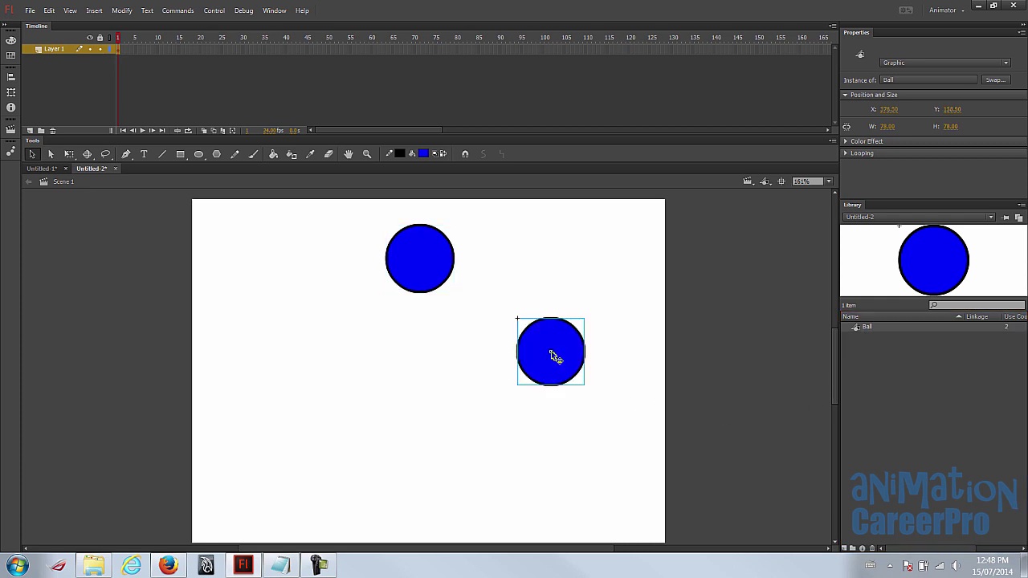
{"action": "key", "text": "ctrl+z"}
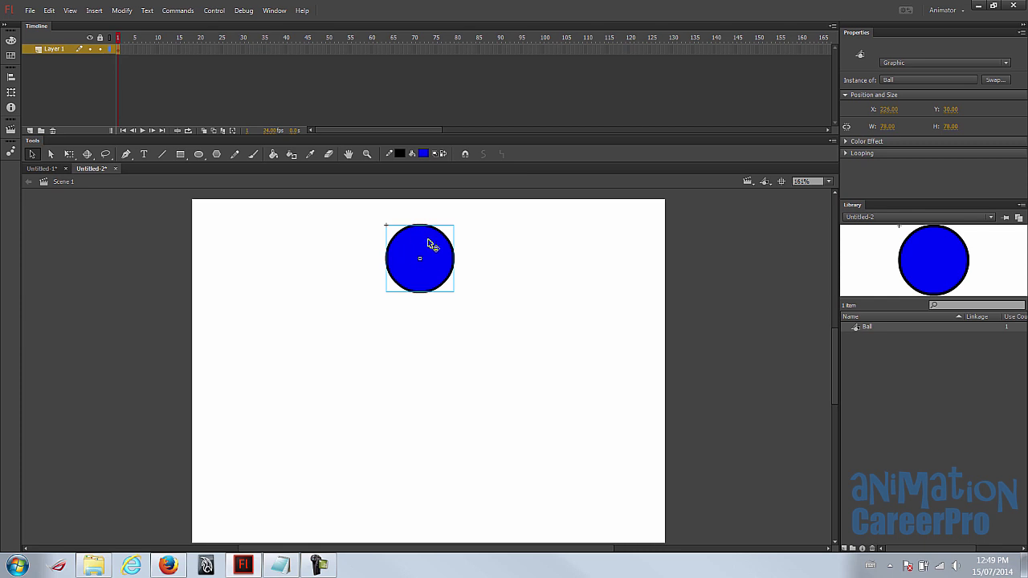
- Try moving the Ball instance sideways across the stage, undo the move and deselect it
{"action": "left_click_drag", "start_coordinate": [438, 252], "coordinate": [582, 265]}
{"action": "key", "text": "ctrl+z"}
{"action": "left_click", "coordinate": [346, 246]}
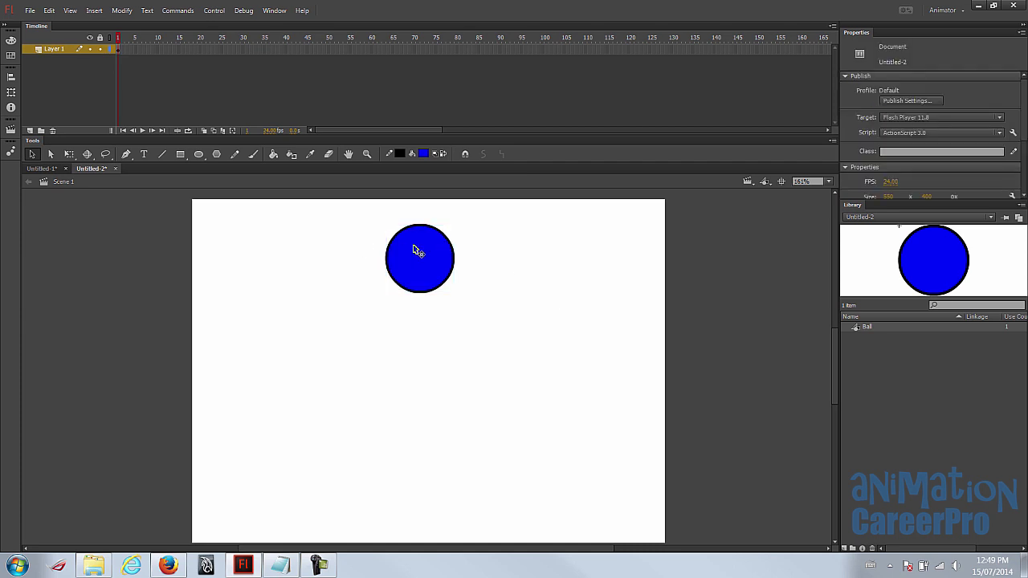
- Open the Ball symbol for editing and pull its lower-right and lower-left edges outward to deform the circle
{"action": "left_click", "coordinate": [414, 244]}
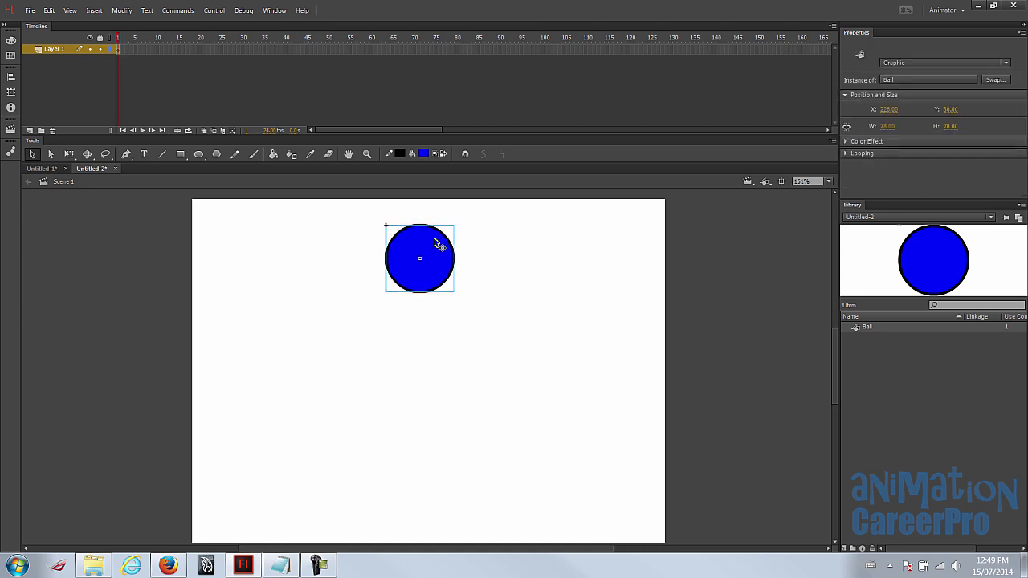
{"action": "double_click", "coordinate": [432, 243]}
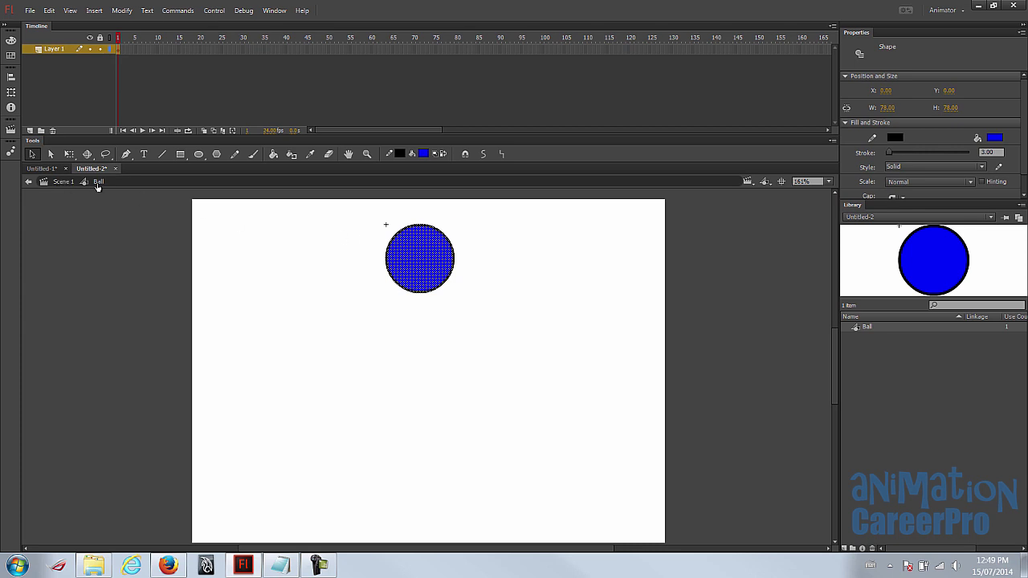
{"action": "left_click", "coordinate": [503, 308]}
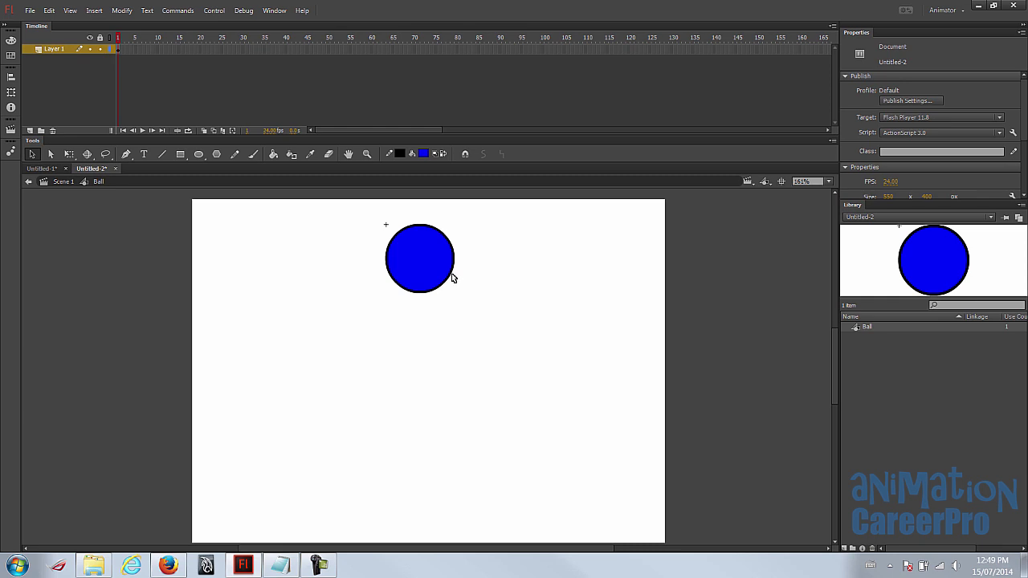
{"action": "left_click_drag", "start_coordinate": [452, 279], "coordinate": [479, 282]}
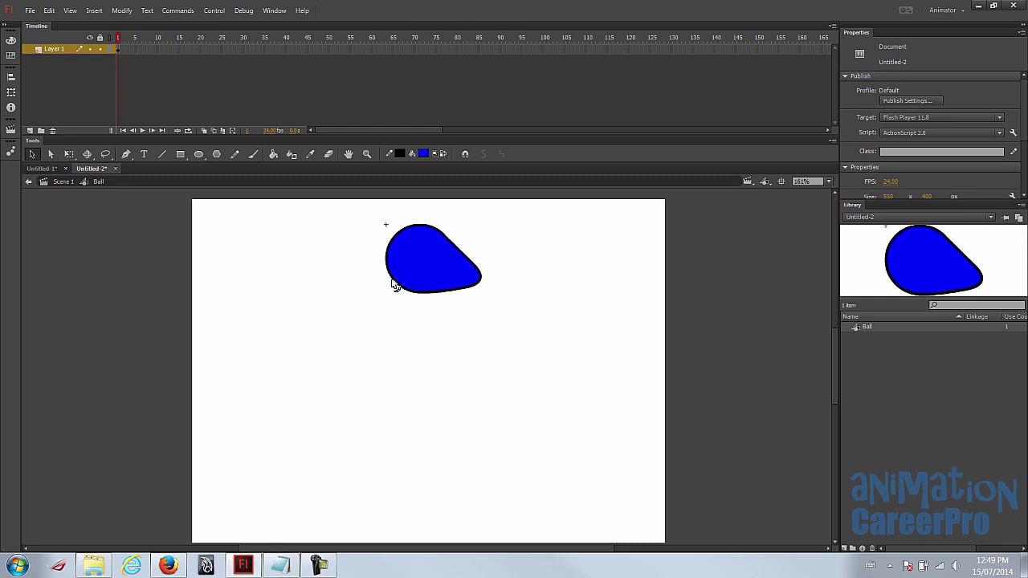
{"action": "left_click_drag", "start_coordinate": [399, 287], "coordinate": [362, 305]}
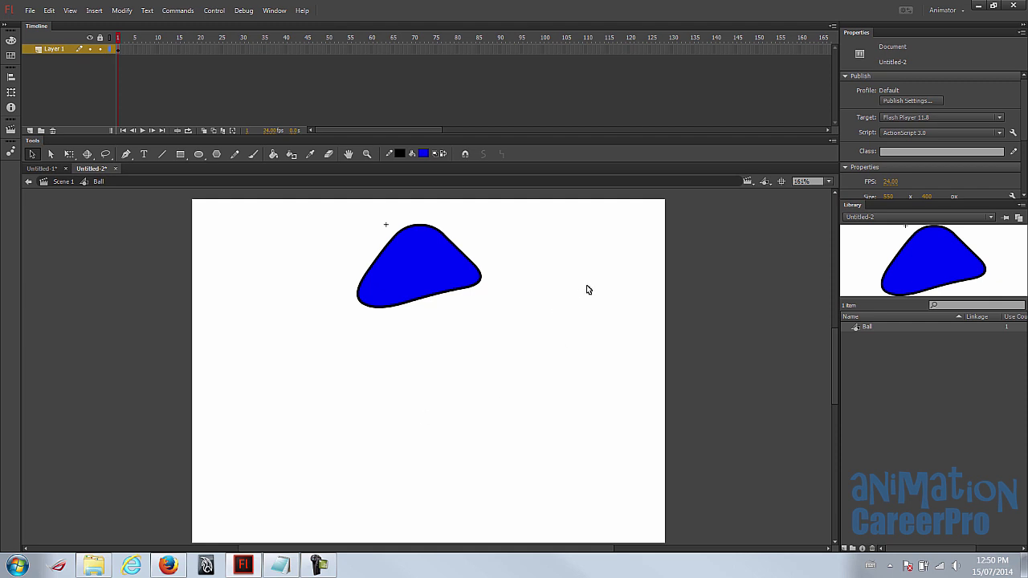
- Return to Scene 1 and try moving the deformed Ball instance to the lower part of the stage
{"action": "double_click", "coordinate": [595, 328]}
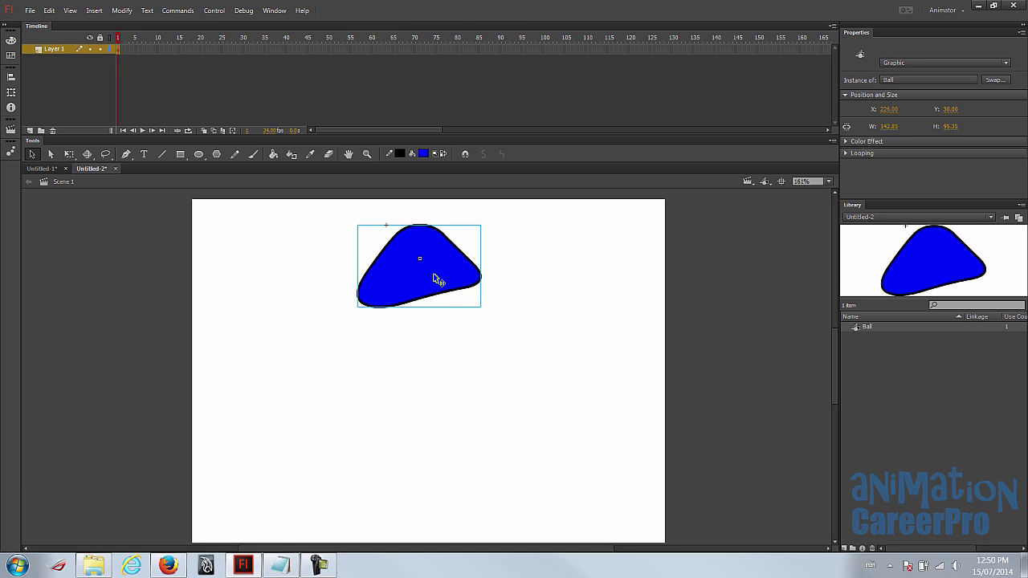
{"action": "left_click_drag", "start_coordinate": [433, 273], "coordinate": [354, 340]}
{"action": "key", "text": "ctrl+z"}
{"action": "left_click_drag", "start_coordinate": [455, 247], "coordinate": [390, 403]}
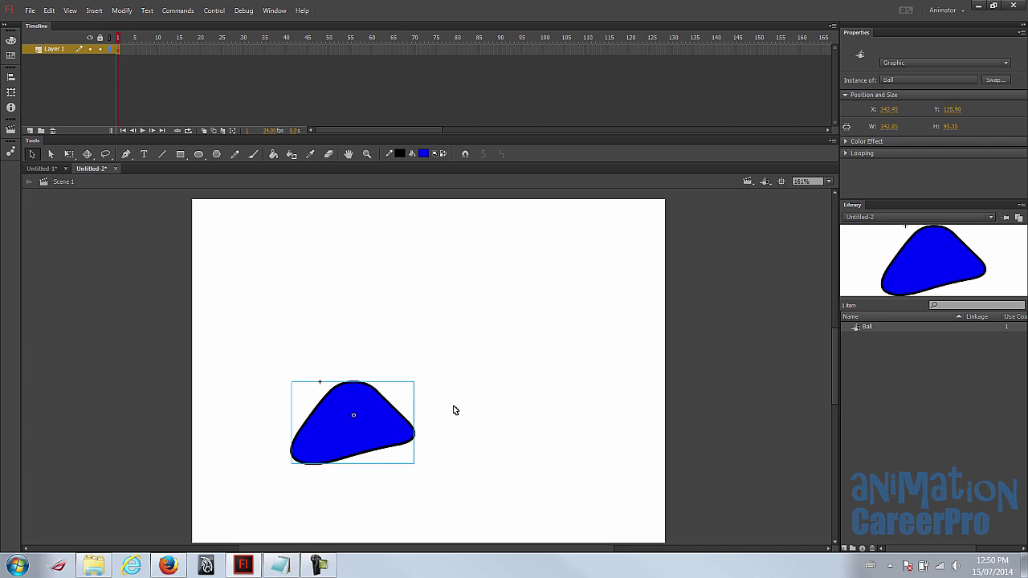
- Undo the instance's move and both edge deformations of the Ball symbol, and return to Scene 1
{"action": "key", "text": "ctrl+z"}
{"action": "key", "text": "ctrl+z"}
{"action": "key", "text": "ctrl+z"}
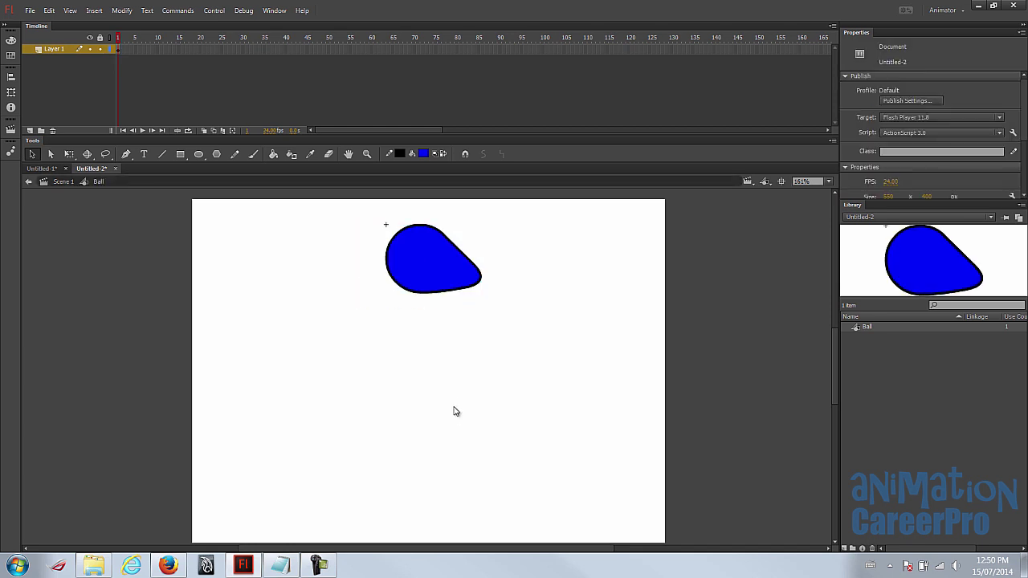
{"action": "key", "text": "ctrl+z"}
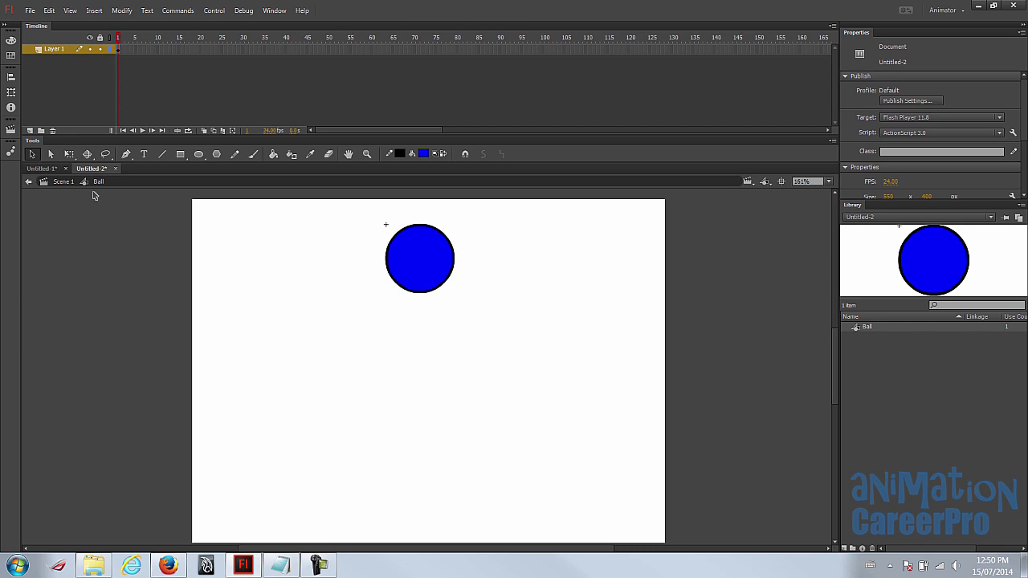
{"action": "double_click", "coordinate": [283, 410]}
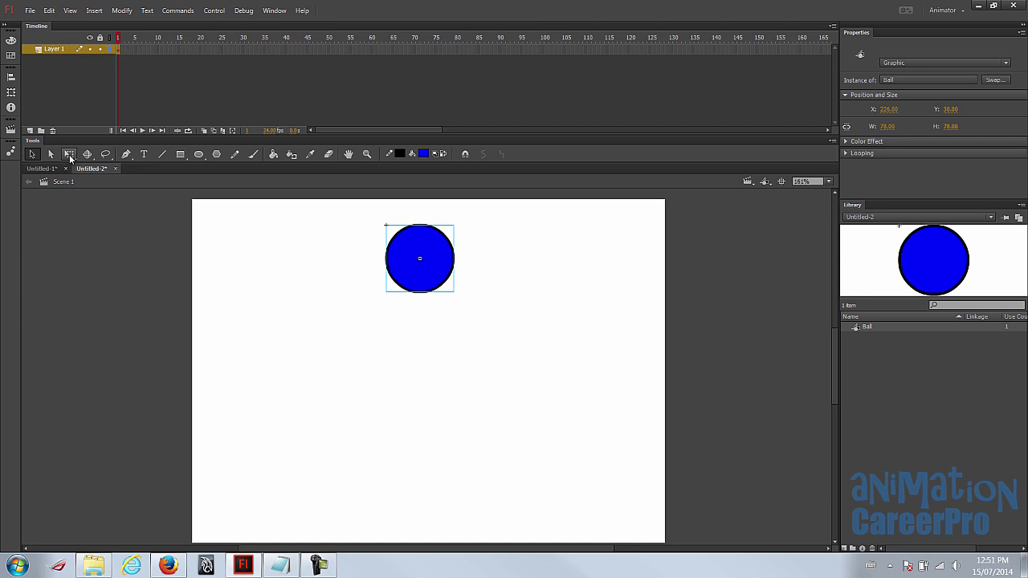
- Try rotating the Ball instance with Free Transform, and undo the rotation
{"action": "key", "text": "q"}
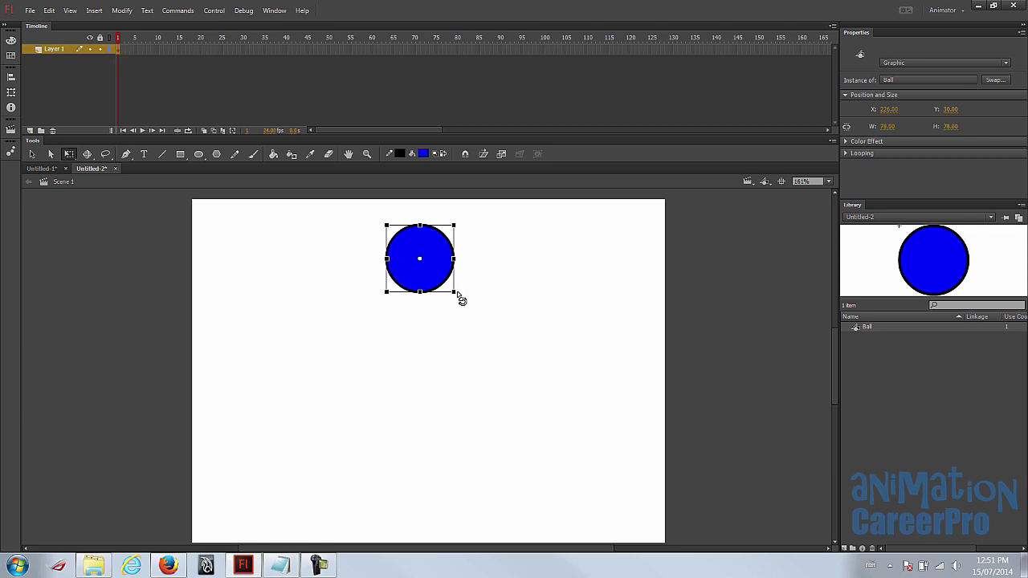
{"action": "left_click_drag", "start_coordinate": [461, 300], "coordinate": [426, 321]}
{"action": "key", "text": "ctrl+z"}
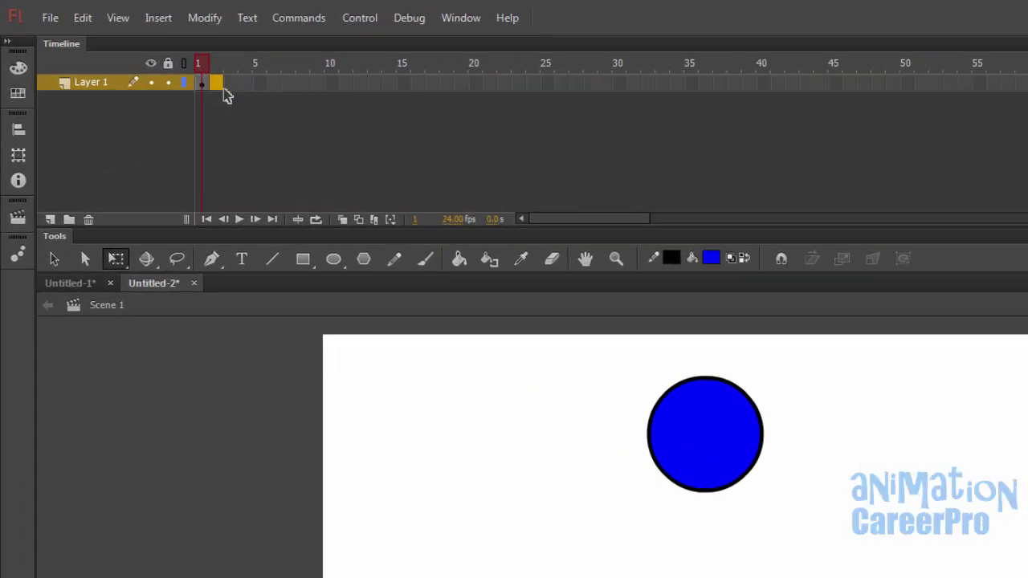
- Examine Layer 1's keyframe at frame 1 and the empty frames after it on the timeline, and deselect the ball
{"action": "left_click_drag", "start_coordinate": [227, 94], "coordinate": [303, 95]}
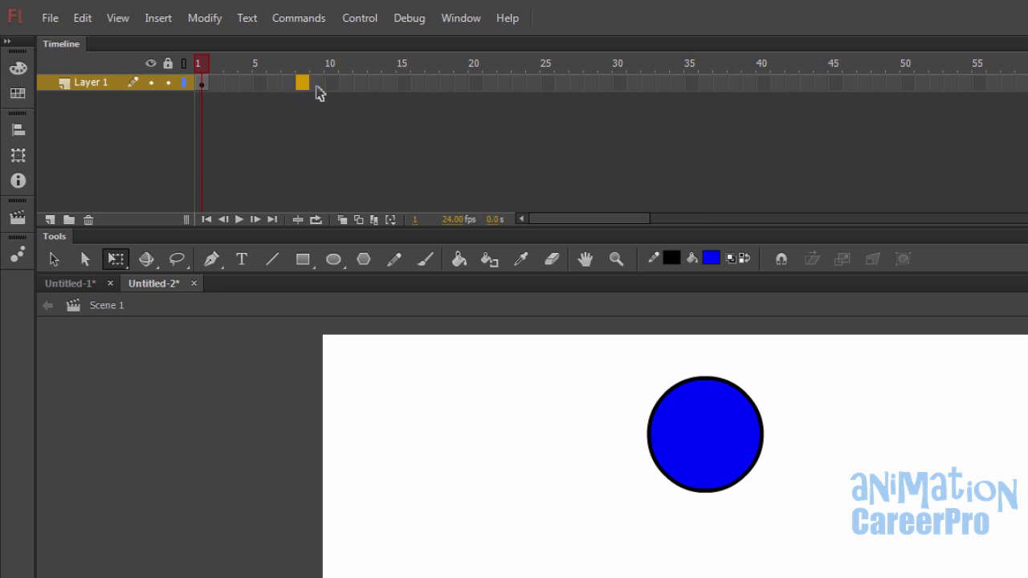
{"action": "left_click_drag", "start_coordinate": [303, 81], "coordinate": [285, 81]}
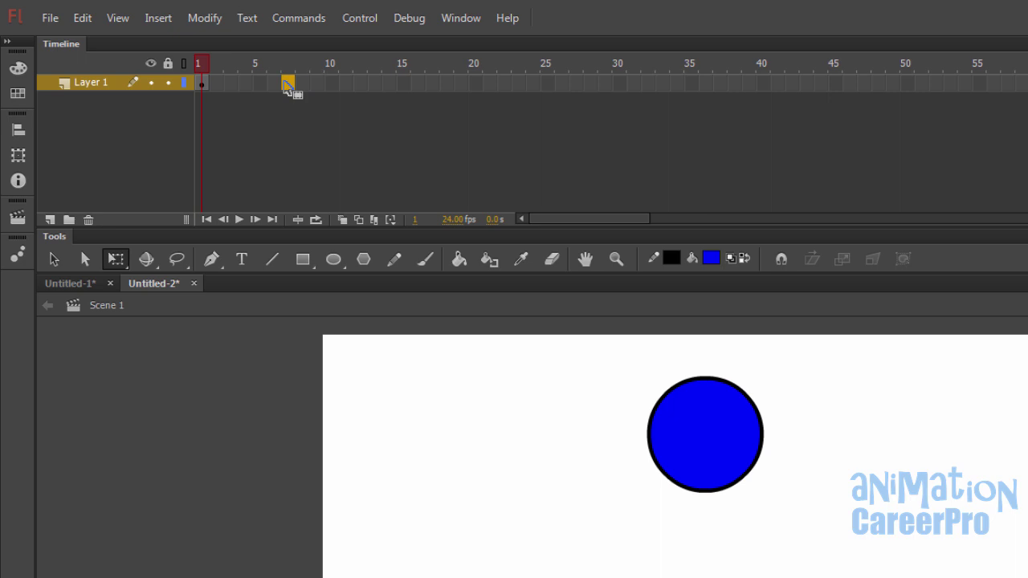
{"action": "left_click", "coordinate": [203, 86]}
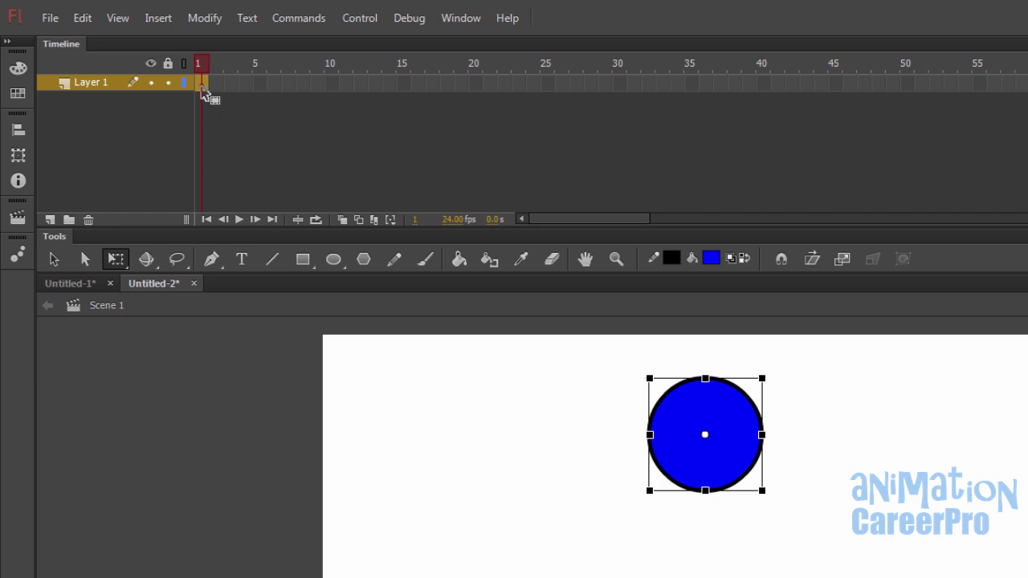
{"action": "left_click_drag", "start_coordinate": [203, 90], "coordinate": [264, 94]}
{"action": "left_click", "coordinate": [337, 85]}
{"action": "left_click_drag", "start_coordinate": [340, 87], "coordinate": [478, 87]}
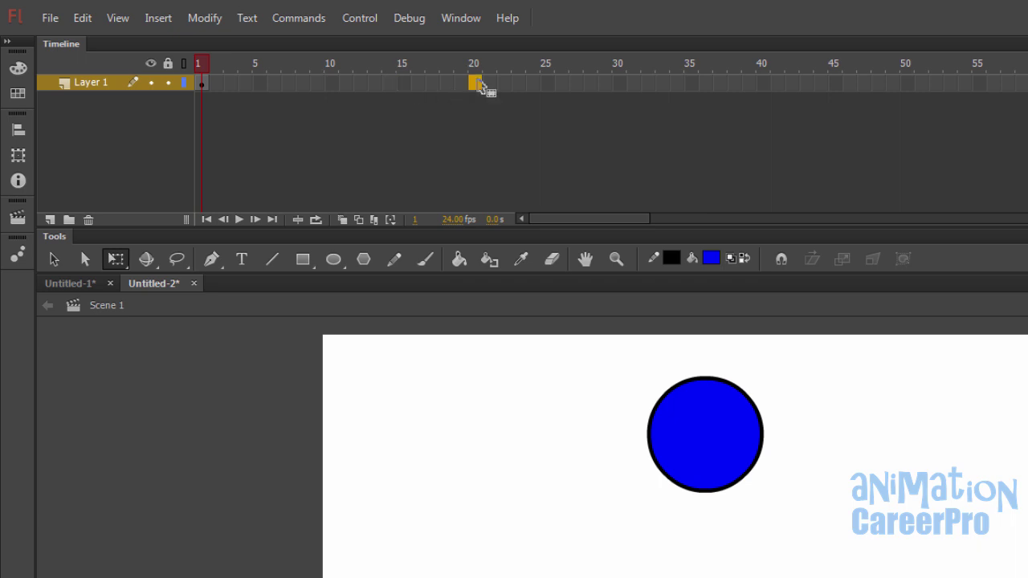
{"action": "left_click", "coordinate": [205, 84]}
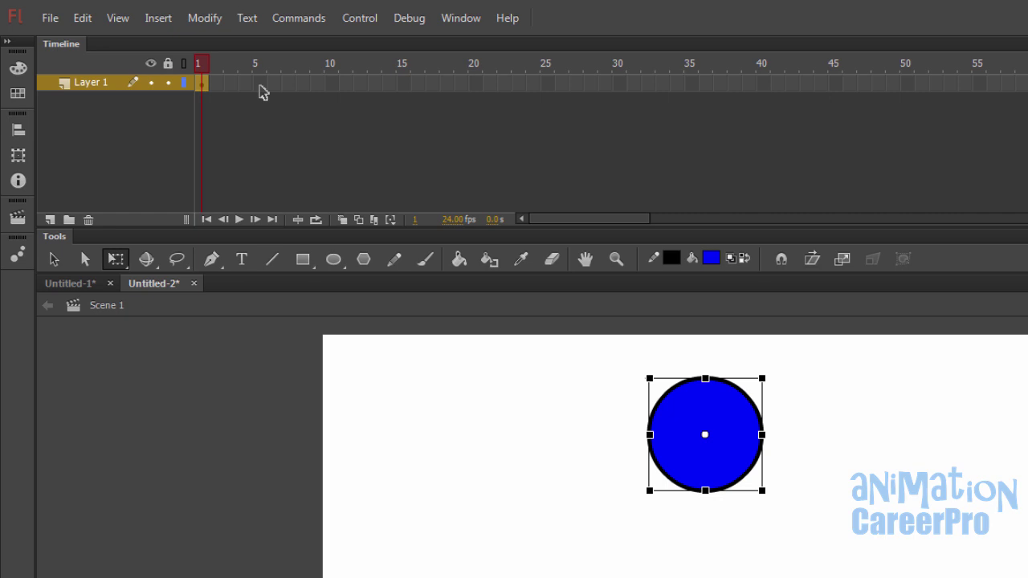
{"action": "left_click", "coordinate": [273, 86]}
{"action": "left_click", "coordinate": [328, 90]}
{"action": "left_click", "coordinate": [205, 90]}
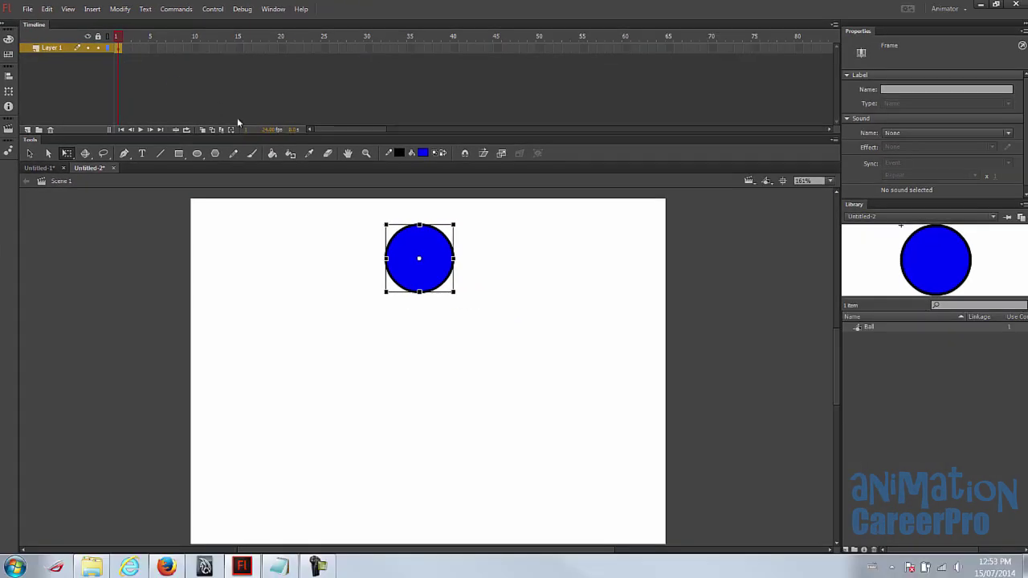
{"action": "left_click", "coordinate": [480, 276]}
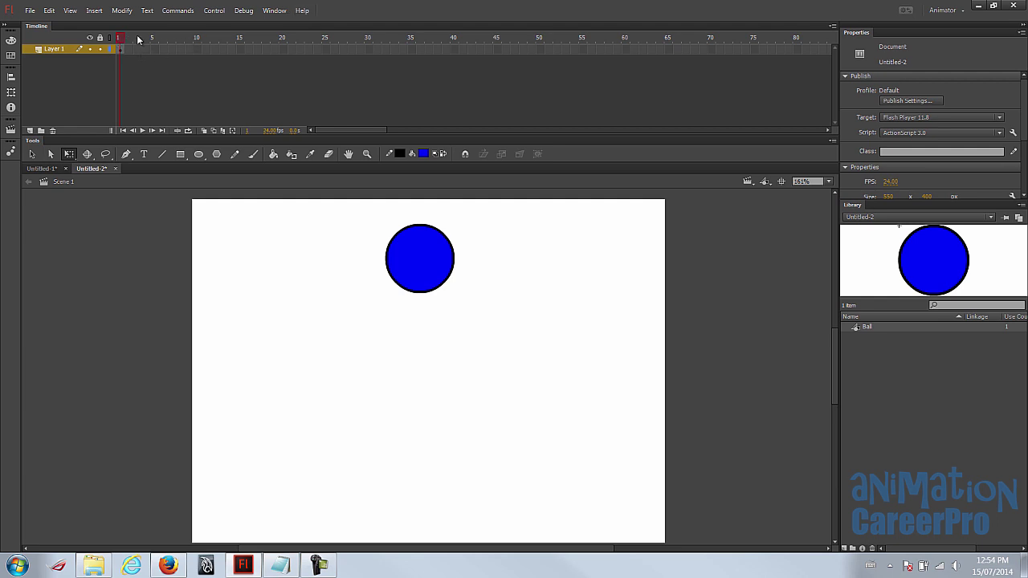
- Extend Layer 1's ball exposure to frame 30 by inserting a frame there
{"action": "left_click", "coordinate": [326, 49]}
{"action": "left_click_drag", "start_coordinate": [198, 49], "coordinate": [240, 50]}
{"action": "left_click", "coordinate": [370, 50]}
{"action": "right_click", "coordinate": [370, 51]}
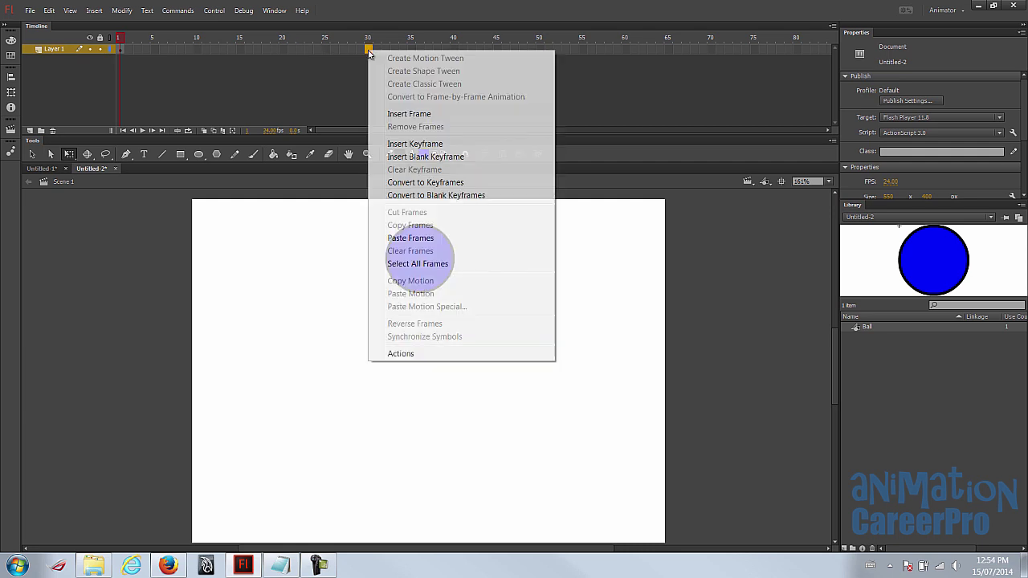
{"action": "left_click", "coordinate": [415, 115]}
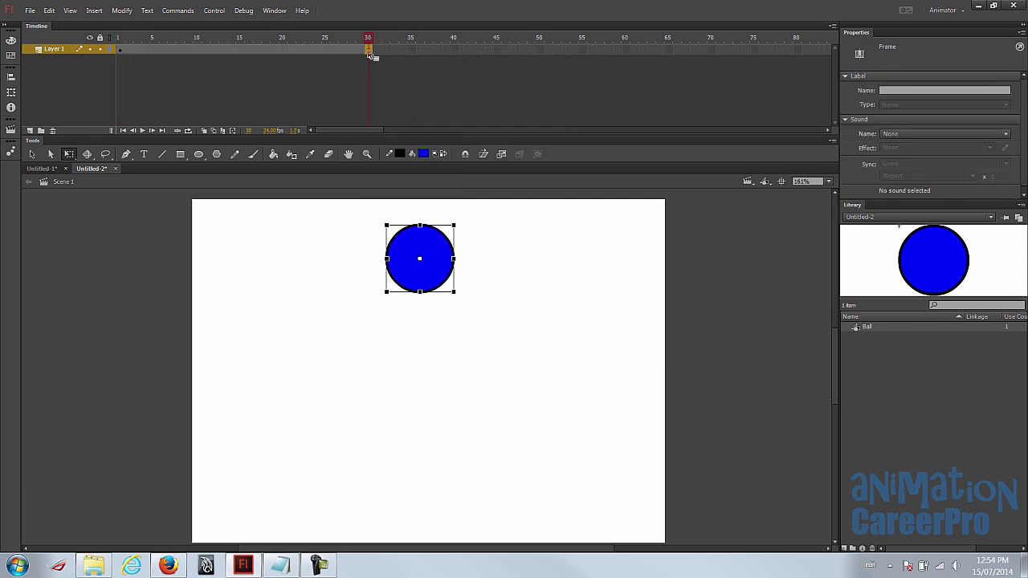
- Scrub through the extended frames and check the ball held by the keyframe at frame 1
{"action": "left_click_drag", "start_coordinate": [369, 40], "coordinate": [241, 51]}
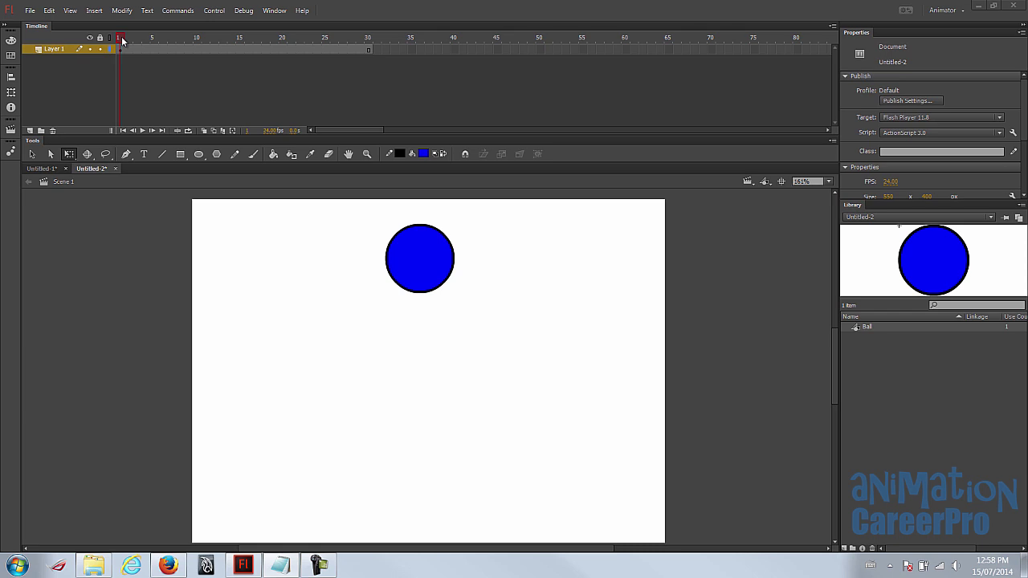
{"action": "left_click_drag", "start_coordinate": [122, 40], "coordinate": [138, 41]}
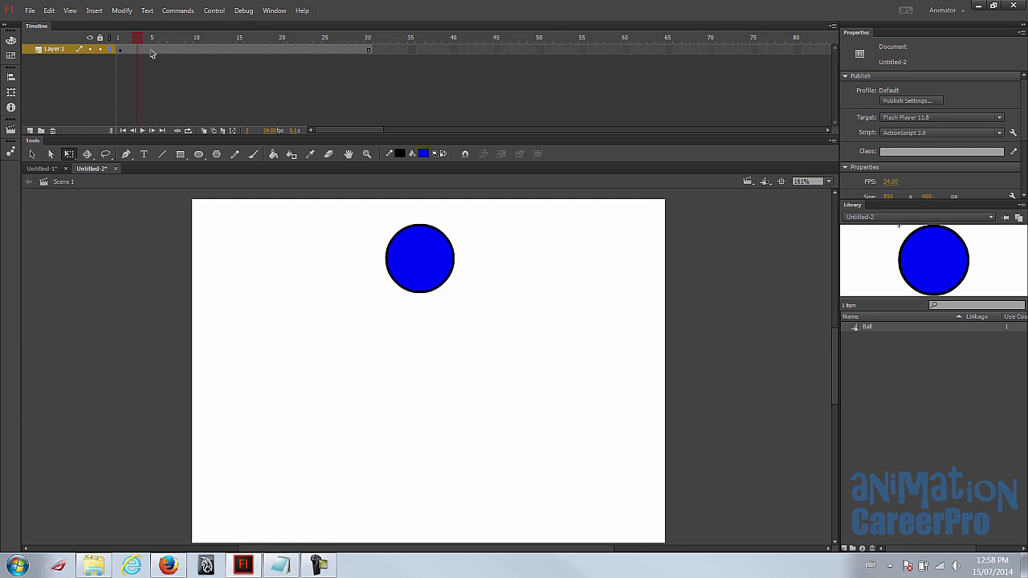
{"action": "key", "text": "shift+comma"}
{"action": "left_click", "coordinate": [418, 255]}
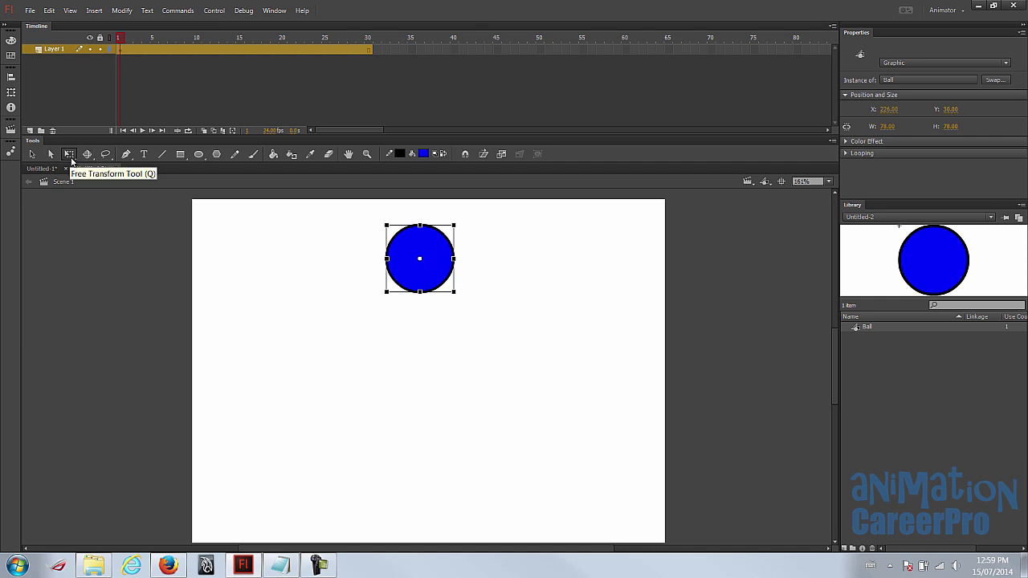
{"action": "left_click", "coordinate": [121, 51]}
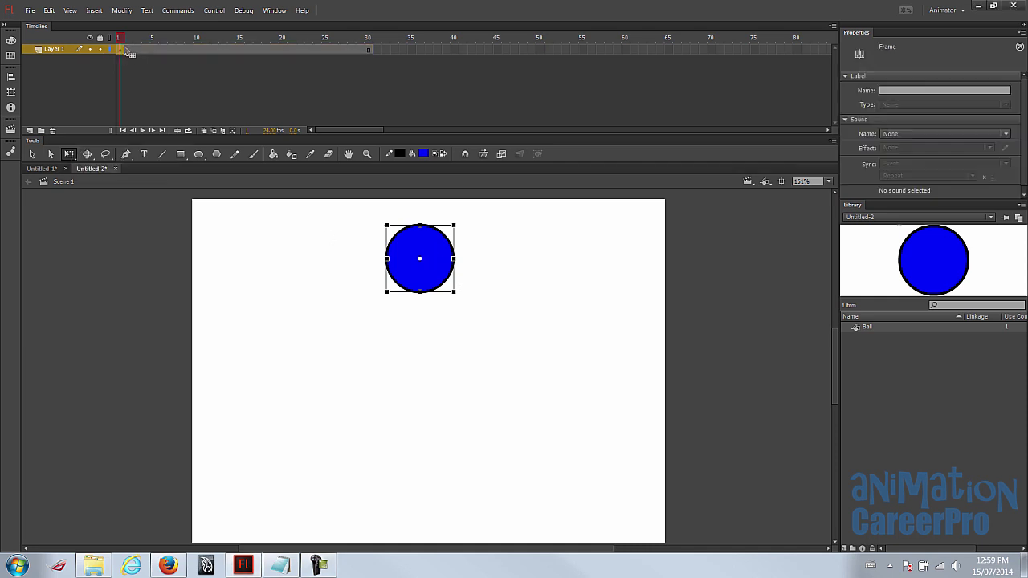
{"action": "left_click", "coordinate": [121, 40]}
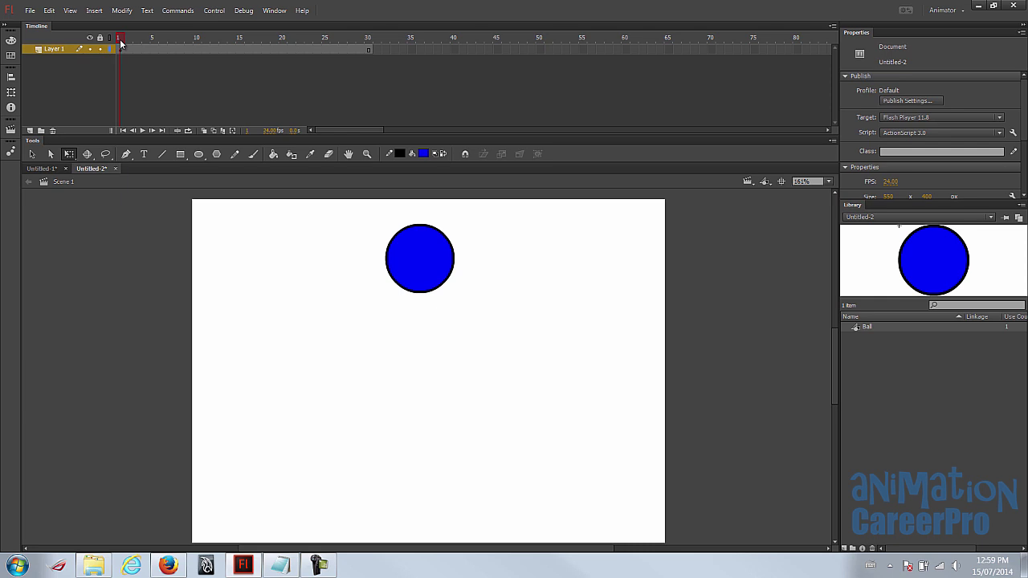
- Insert a keyframe at frame 5 and move the ball down to about Y 95.85 using Free Transform
{"action": "left_click_drag", "start_coordinate": [121, 43], "coordinate": [152, 46]}
{"action": "left_click", "coordinate": [155, 49]}
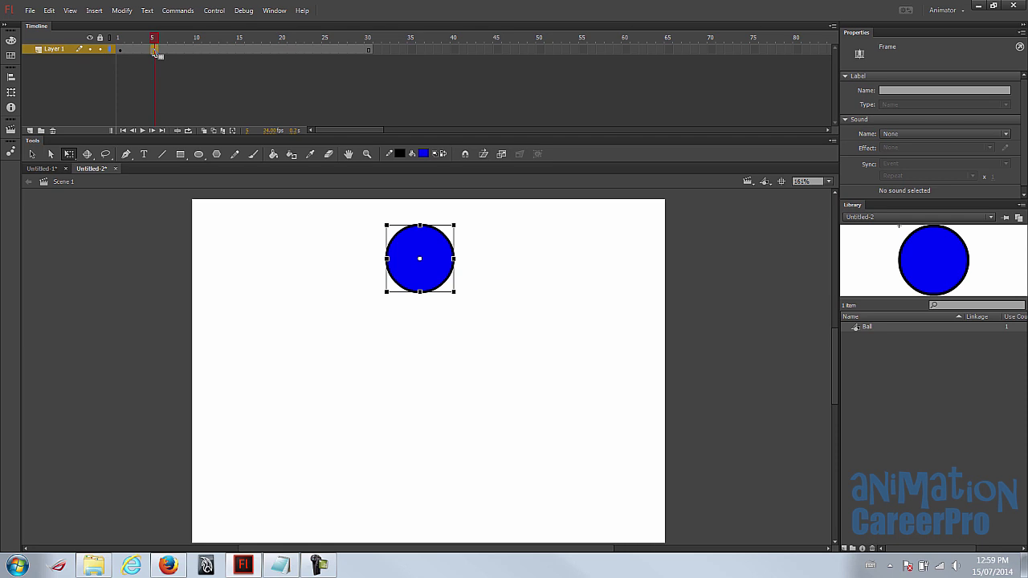
{"action": "right_click", "coordinate": [155, 51]}
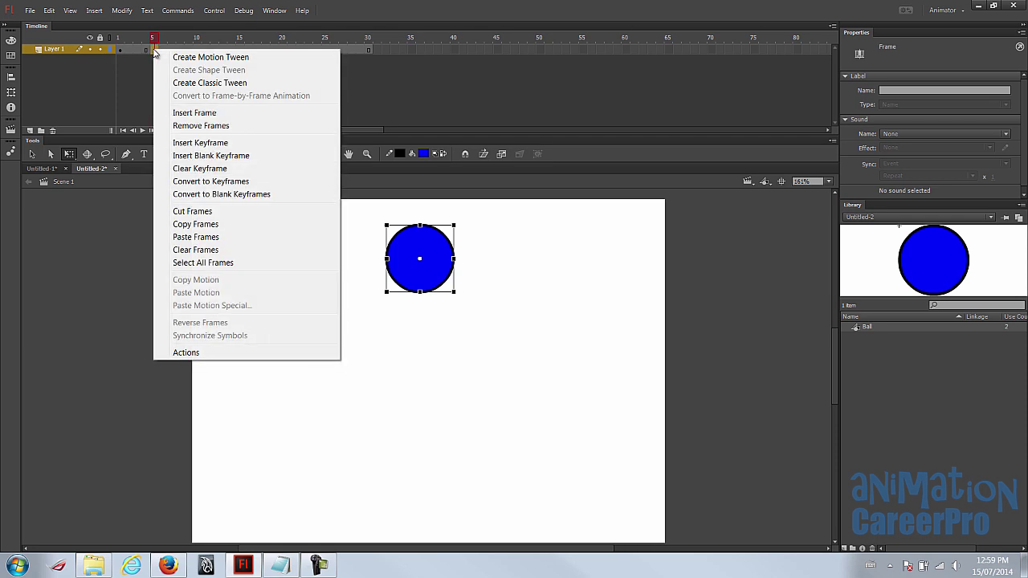
{"action": "left_click", "coordinate": [206, 143]}
{"action": "key", "text": "z"}
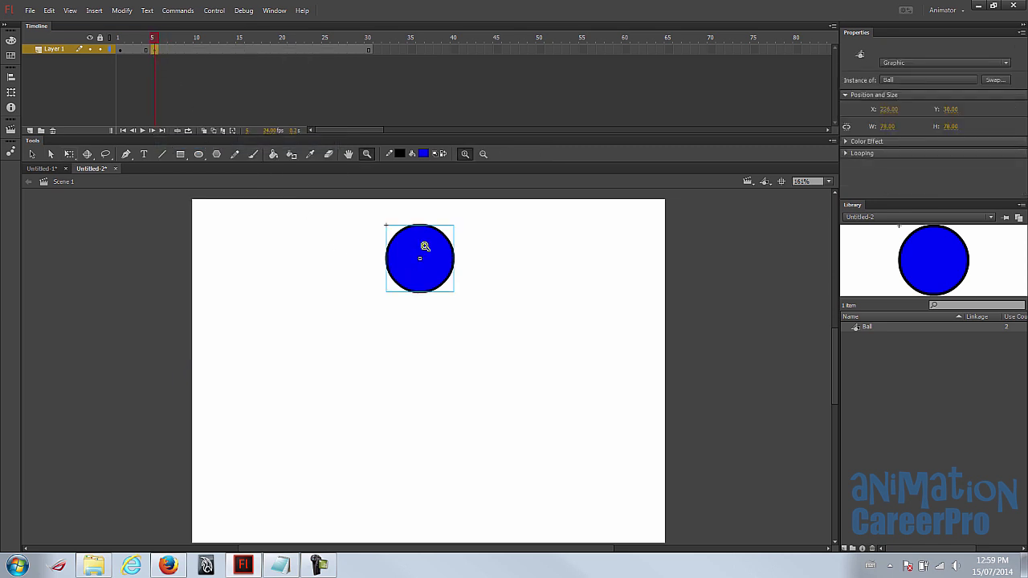
{"action": "key", "text": "v"}
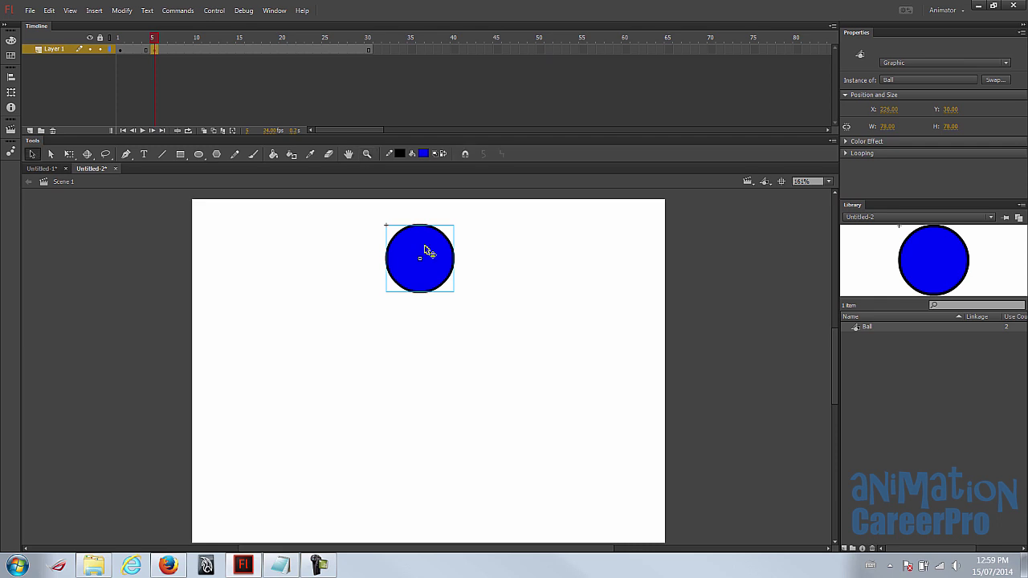
{"action": "left_click", "coordinate": [32, 156]}
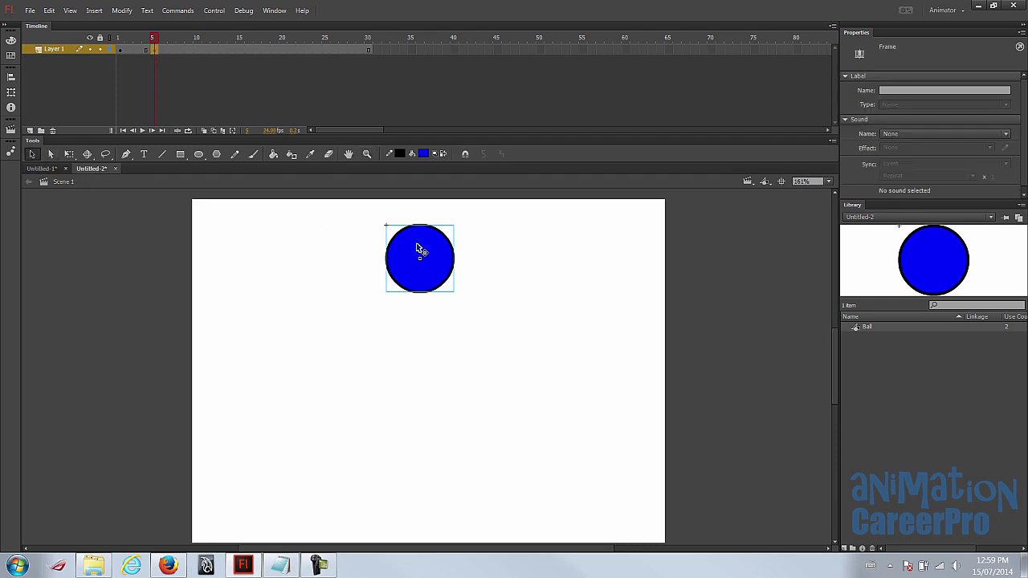
{"action": "left_click", "coordinate": [418, 248]}
{"action": "key", "text": "q"}
{"action": "left_click_drag", "start_coordinate": [420, 246], "coordinate": [425, 314]}
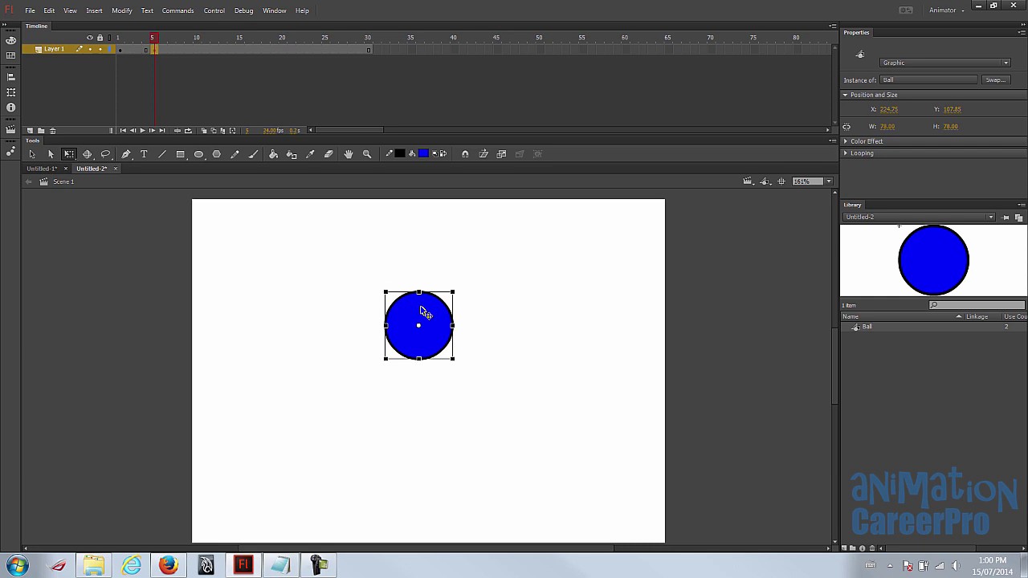
{"action": "left_click_drag", "start_coordinate": [424, 298], "coordinate": [424, 288]}
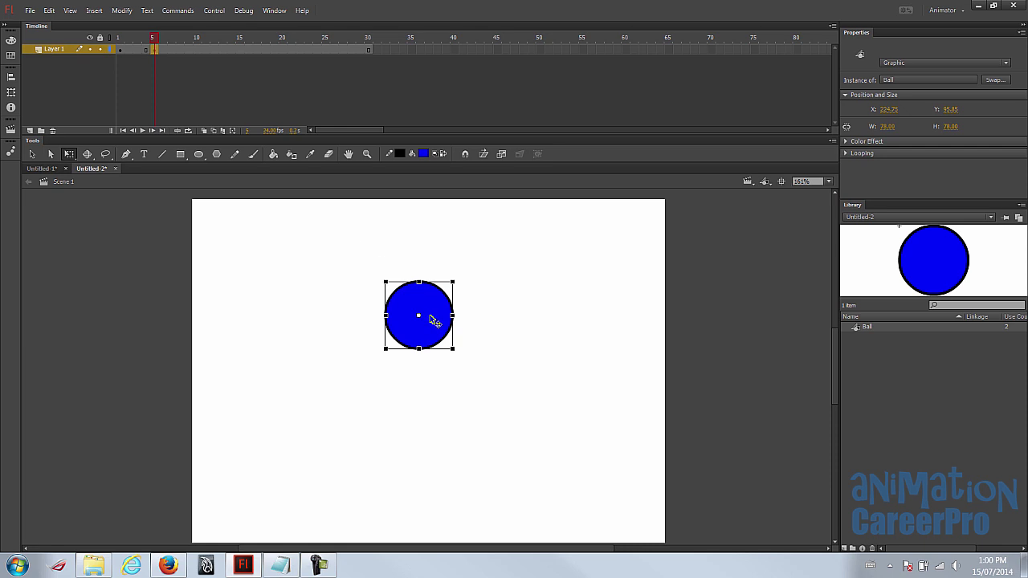
- Compare the ball's position at frames 1, 4 and 5 to see how the keyframes hold it
{"action": "mouse_move", "coordinate": [153, 40]}
{"action": "left_mouse_down"}
{"action": "mouse_move", "coordinate": [118, 40]}
{"action": "mouse_move", "coordinate": [153, 40]}
{"action": "left_mouse_up"}
{"action": "left_click", "coordinate": [122, 50]}
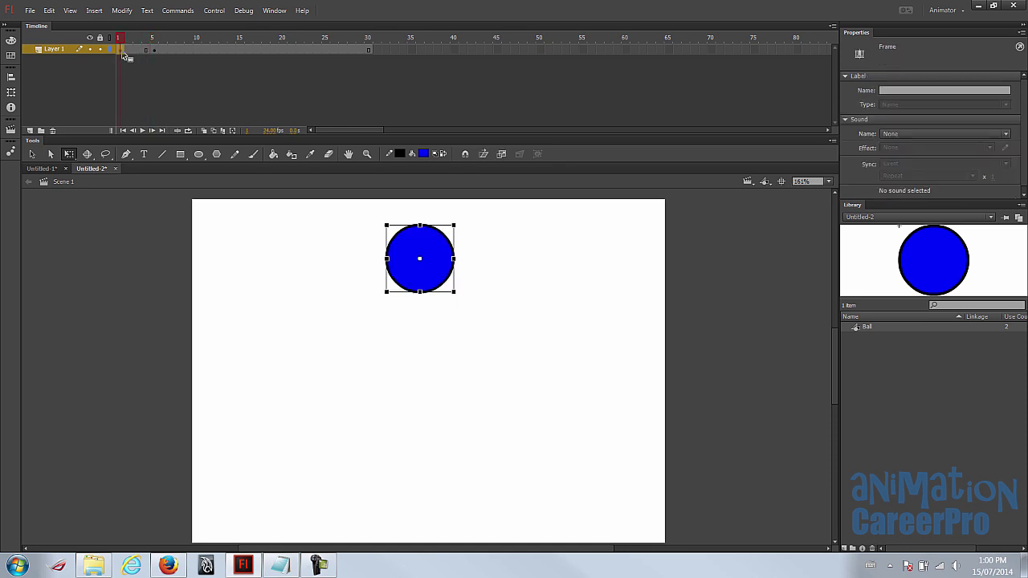
{"action": "left_click", "coordinate": [157, 52]}
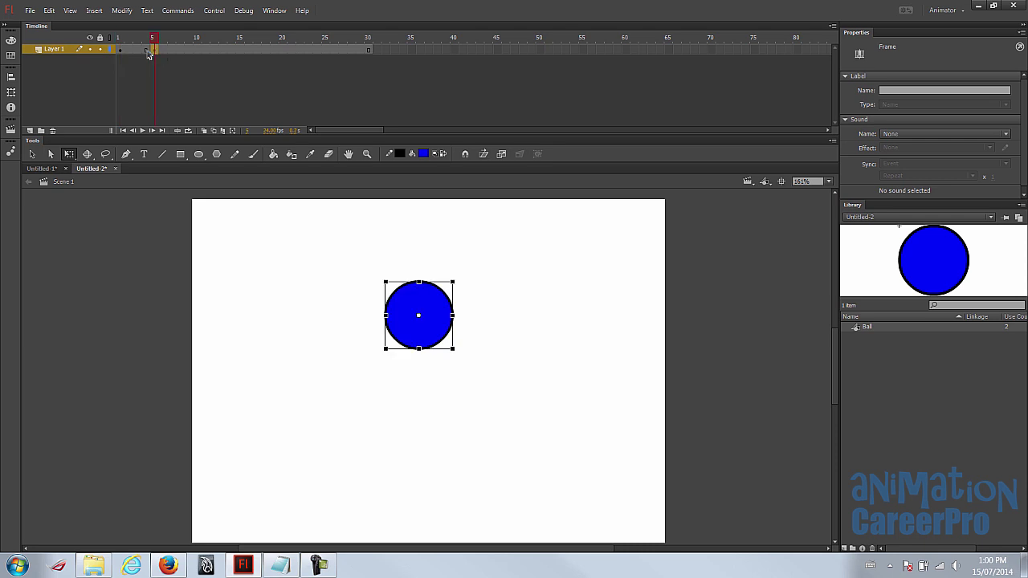
{"action": "left_click", "coordinate": [146, 51]}
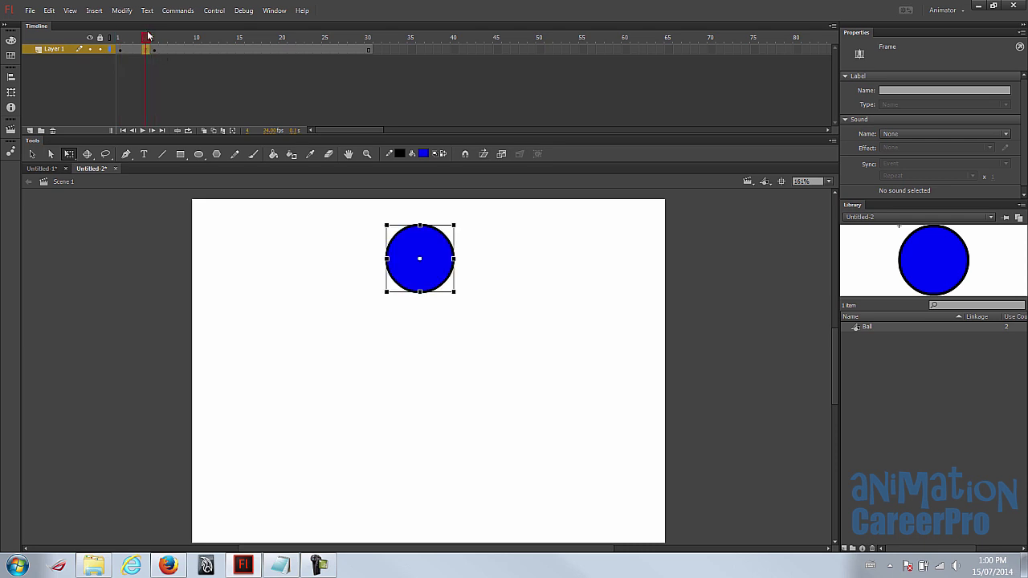
{"action": "left_click", "coordinate": [137, 39]}
{"action": "mouse_move", "coordinate": [137, 38]}
{"action": "left_mouse_down"}
{"action": "mouse_move", "coordinate": [126, 38]}
{"action": "mouse_move", "coordinate": [147, 44]}
{"action": "left_mouse_up"}
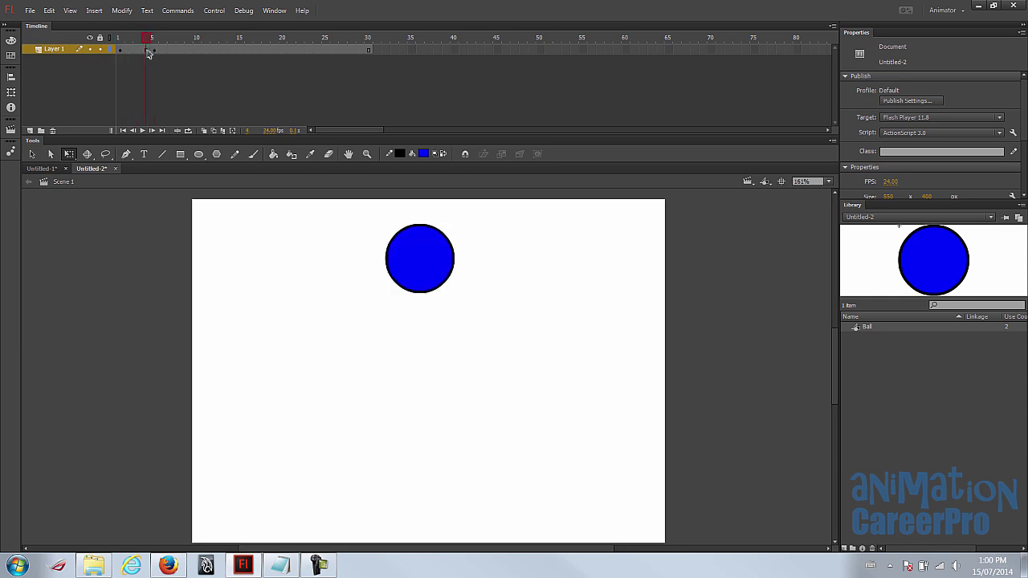
{"action": "left_click", "coordinate": [121, 38]}
{"action": "left_click", "coordinate": [147, 37]}
{"action": "left_click", "coordinate": [155, 38]}
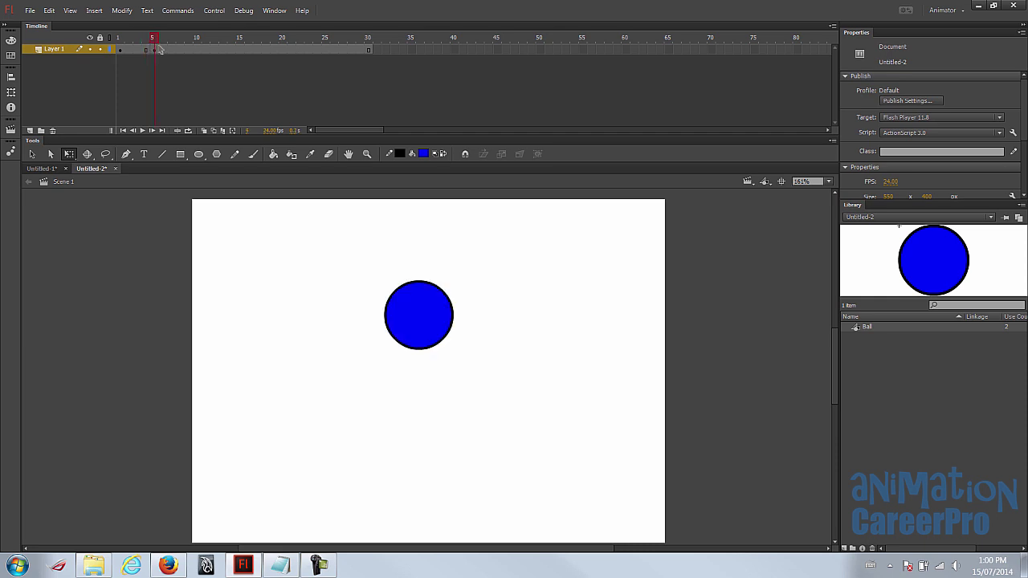
{"action": "left_click", "coordinate": [155, 52]}
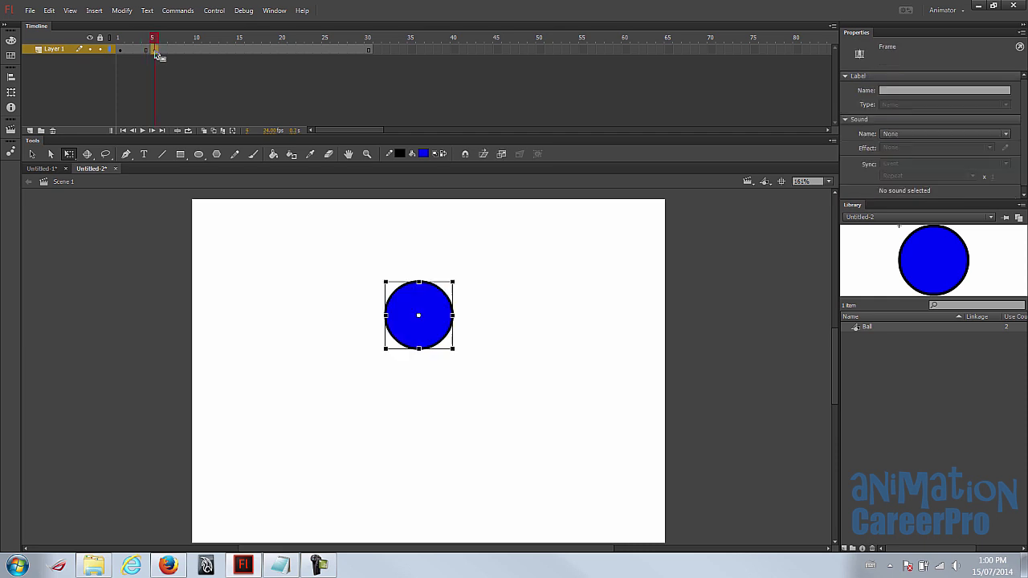
- Turn on onion skinning and widen its range to span from frame 1 to about frame 14
{"action": "left_click", "coordinate": [205, 131]}
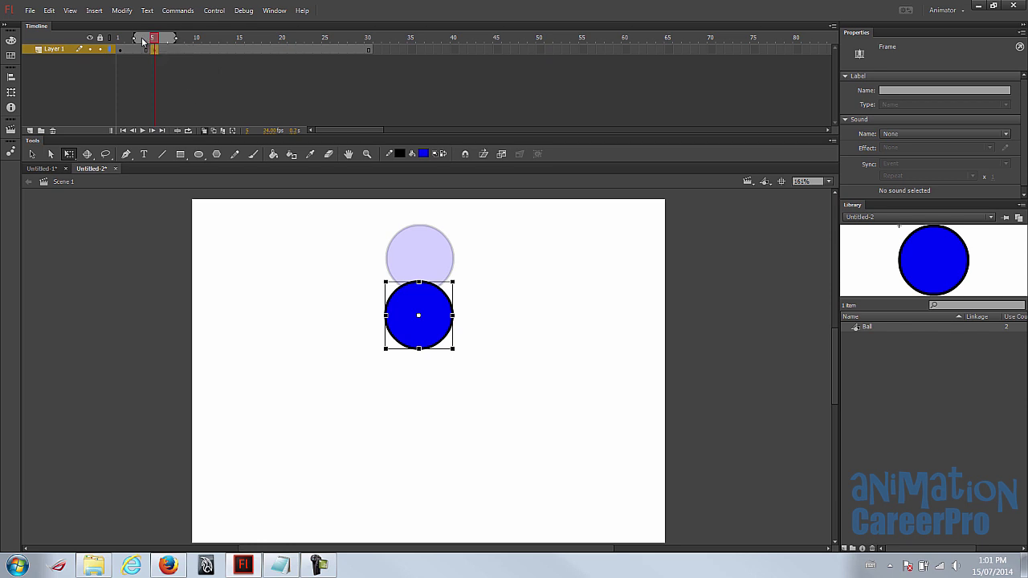
{"action": "left_click_drag", "start_coordinate": [135, 38], "coordinate": [119, 38]}
{"action": "left_click_drag", "start_coordinate": [176, 41], "coordinate": [237, 40]}
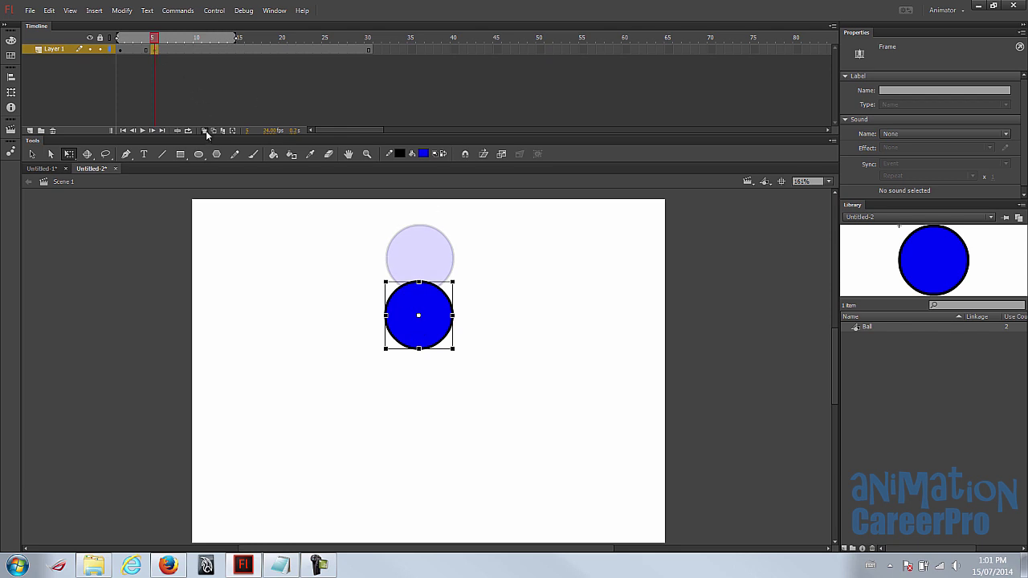
- Insert a keyframe at frame 9 and move the ball straight down to about Y 174.95
{"action": "left_click", "coordinate": [156, 38]}
{"action": "left_click_drag", "start_coordinate": [161, 38], "coordinate": [191, 40]}
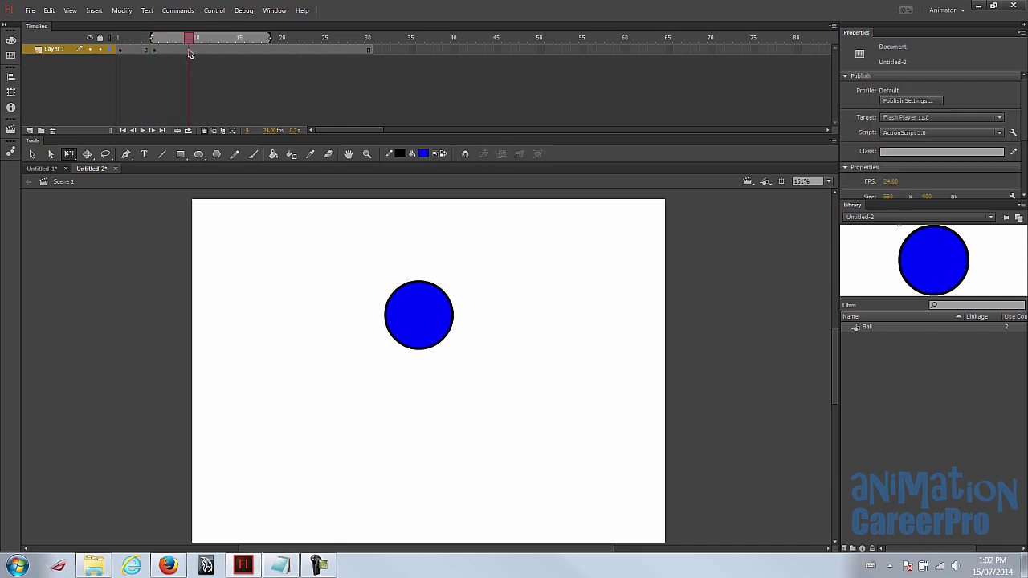
{"action": "left_click", "coordinate": [192, 50]}
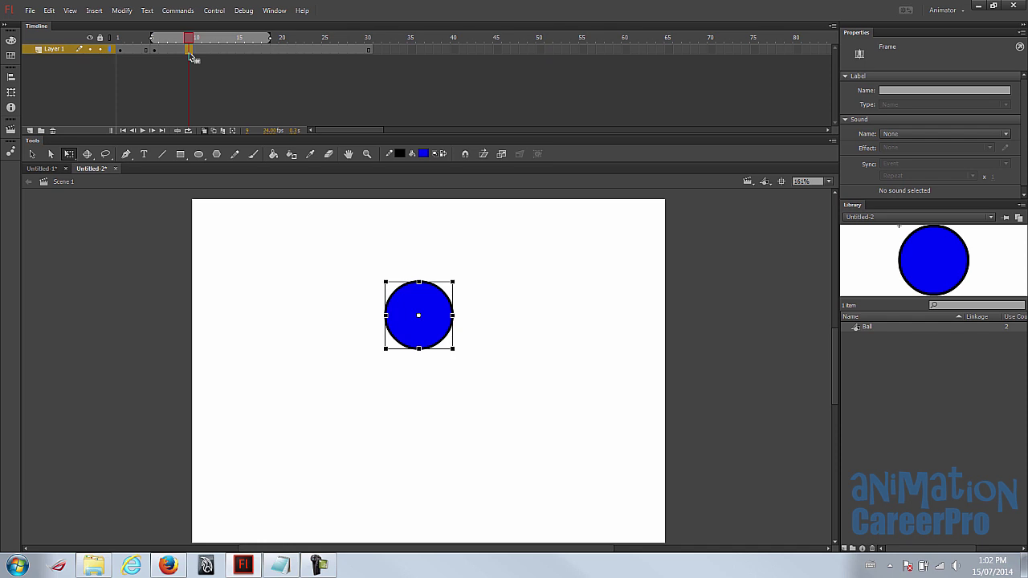
{"action": "key", "text": "F6"}
{"action": "left_click", "coordinate": [431, 306]}
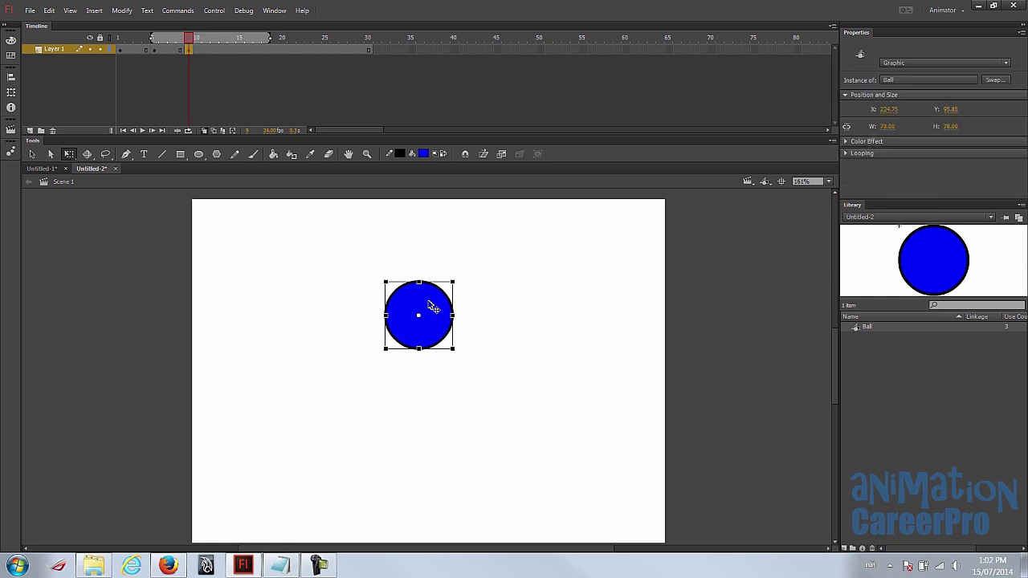
{"action": "left_click_drag", "start_coordinate": [432, 305], "coordinate": [431, 368]}
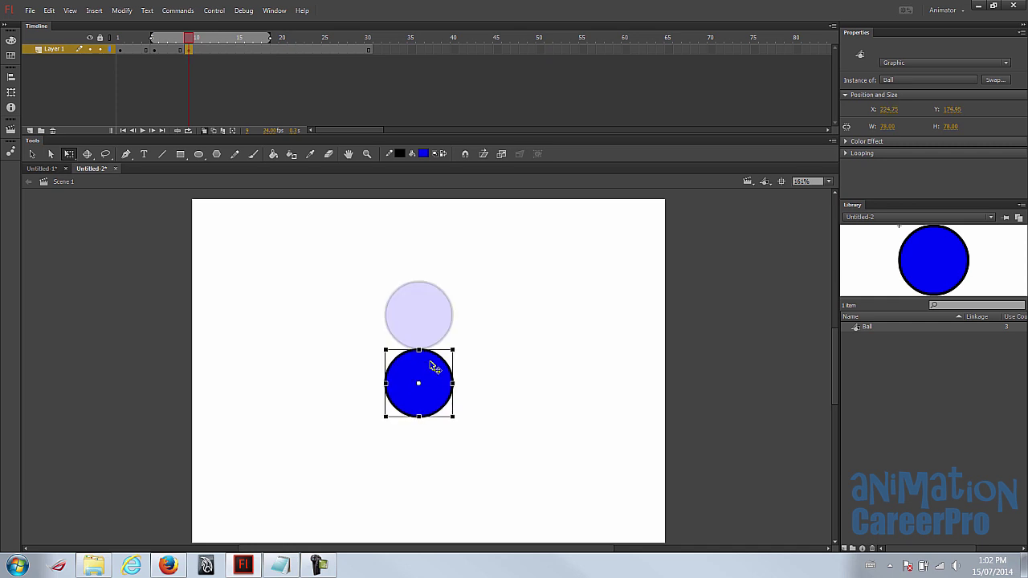
- Lower the ball slightly at the frame 5 and frame 9 keyframes, checking its spacing against frame 1 with the onion skin
{"action": "left_click", "coordinate": [152, 51]}
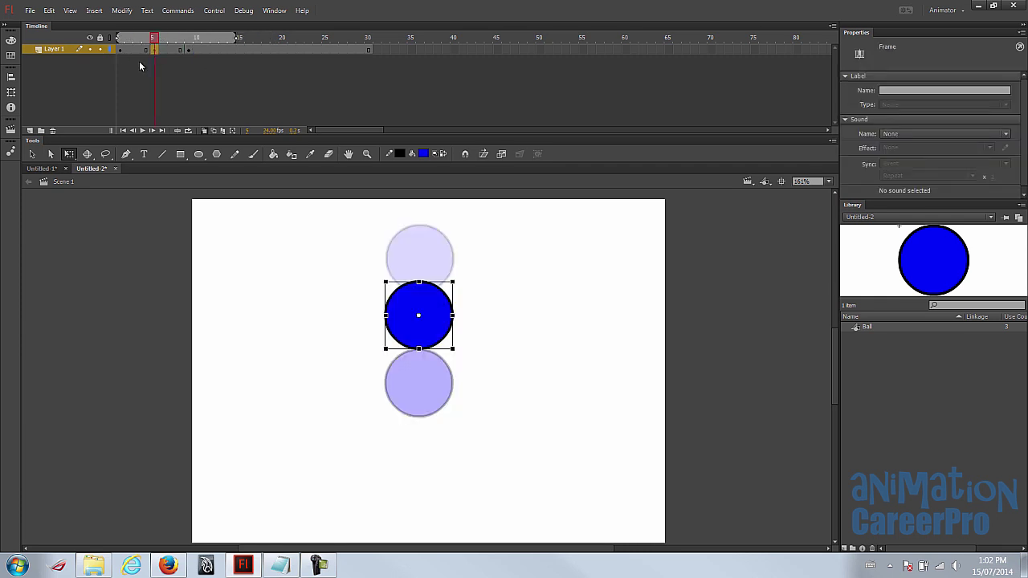
{"action": "left_click", "coordinate": [124, 51]}
{"action": "left_click", "coordinate": [154, 51]}
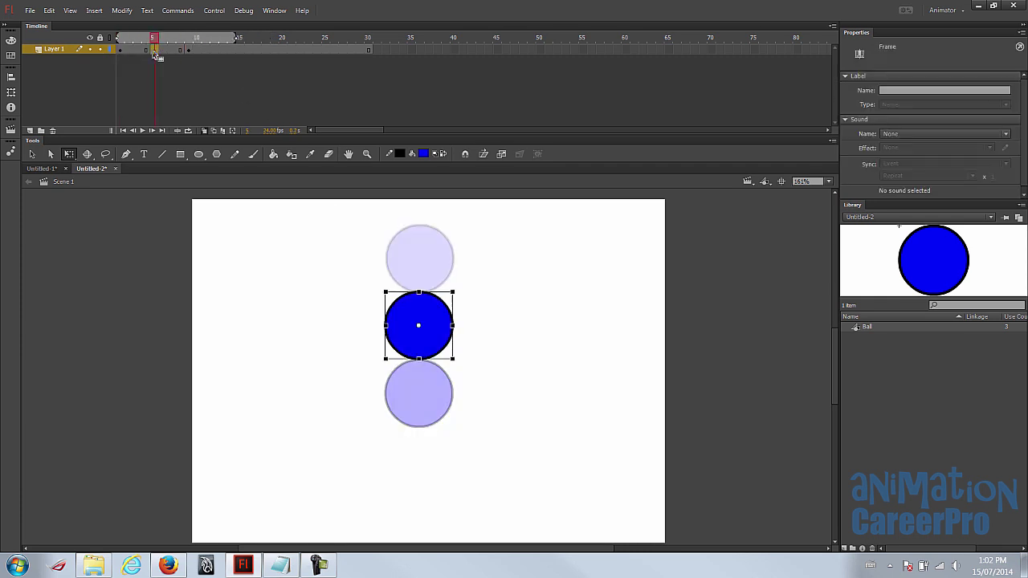
{"action": "left_click", "coordinate": [125, 52]}
{"action": "left_click", "coordinate": [152, 51]}
{"action": "left_click", "coordinate": [189, 52]}
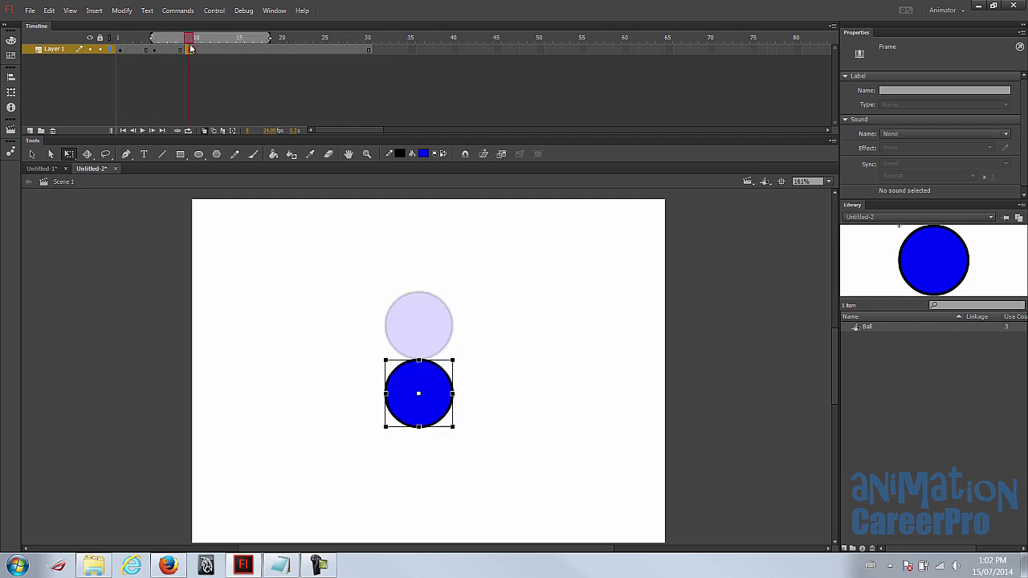
- Insert a keyframe at frame 13 and nudge the ball straight down to Y 264.95, just below its onion-skin ghost
{"action": "left_click_drag", "start_coordinate": [189, 42], "coordinate": [224, 42]}
{"action": "left_click", "coordinate": [225, 50]}
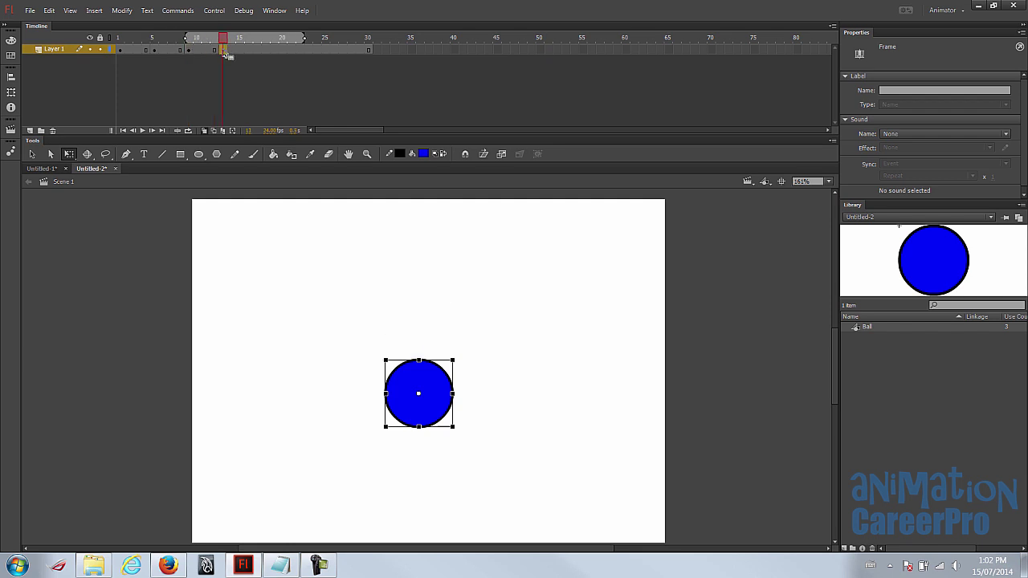
{"action": "left_click", "coordinate": [440, 388]}
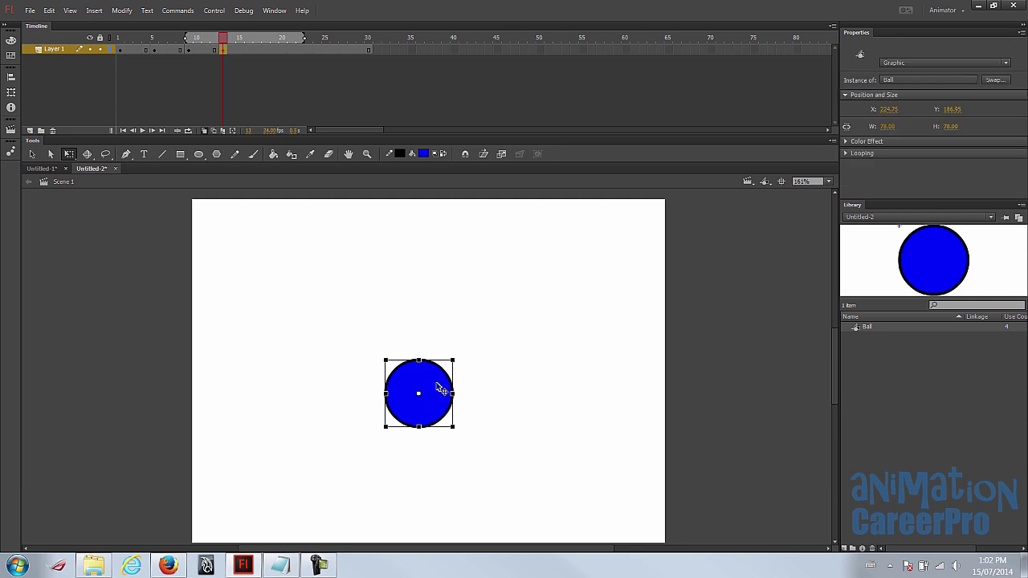
{"action": "key", "text": "Down"}
{"action": "key", "text": "Down"}
{"action": "key", "text": "Down"}
{"action": "key", "text": "Down"}
{"action": "key", "text": "Down"}
{"action": "key", "text": "Down"}
{"action": "key", "text": "Down"}
{"action": "key", "text": "Down"}
{"action": "key", "text": "Down"}
{"action": "key", "text": "Down"}
{"action": "key", "text": "Down"}
{"action": "key", "text": "Down"}
{"action": "key", "text": "Down"}
{"action": "key", "text": "Down"}
{"action": "key", "text": "Down"}
{"action": "key", "text": "Down"}
{"action": "key", "text": "Down"}
{"action": "key", "text": "Down"}
{"action": "key", "text": "Down"}
{"action": "key", "text": "Down"}
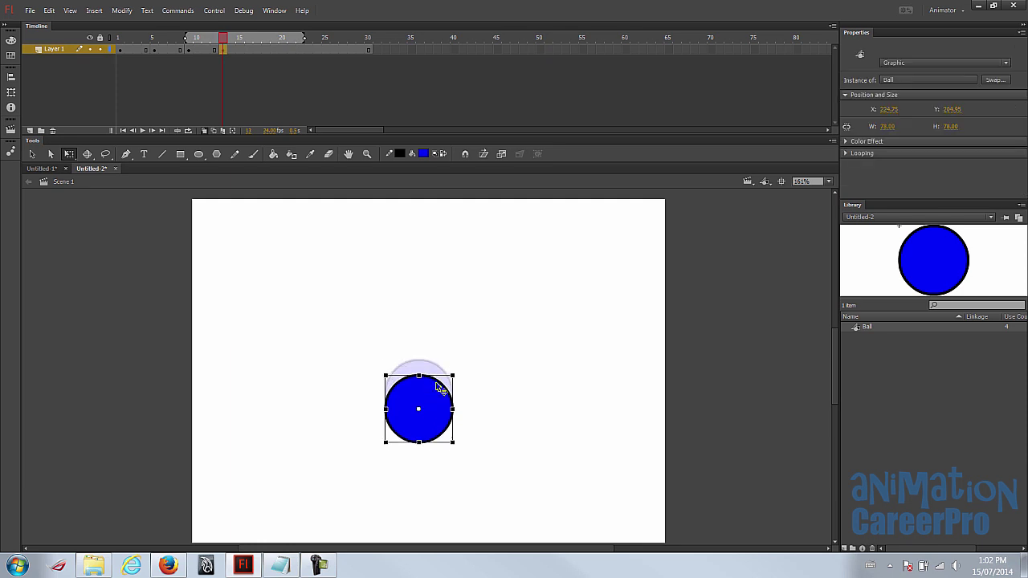
{"action": "key", "text": "Down"}
{"action": "key", "text": "Down"}
{"action": "key", "text": "Down"}
{"action": "key", "text": "Down"}
{"action": "key", "text": "Down"}
{"action": "key", "text": "Down"}
{"action": "key", "text": "Down"}
{"action": "key", "text": "Down"}
{"action": "key", "text": "Down"}
{"action": "key", "text": "Down"}
{"action": "key", "text": "Down"}
{"action": "key", "text": "Down"}
{"action": "key", "text": "Down"}
{"action": "key", "text": "Down"}
{"action": "key", "text": "Down"}
{"action": "key", "text": "Down"}
{"action": "key", "text": "Down"}
{"action": "key", "text": "Down"}
{"action": "key", "text": "Down"}
{"action": "key", "text": "Down"}
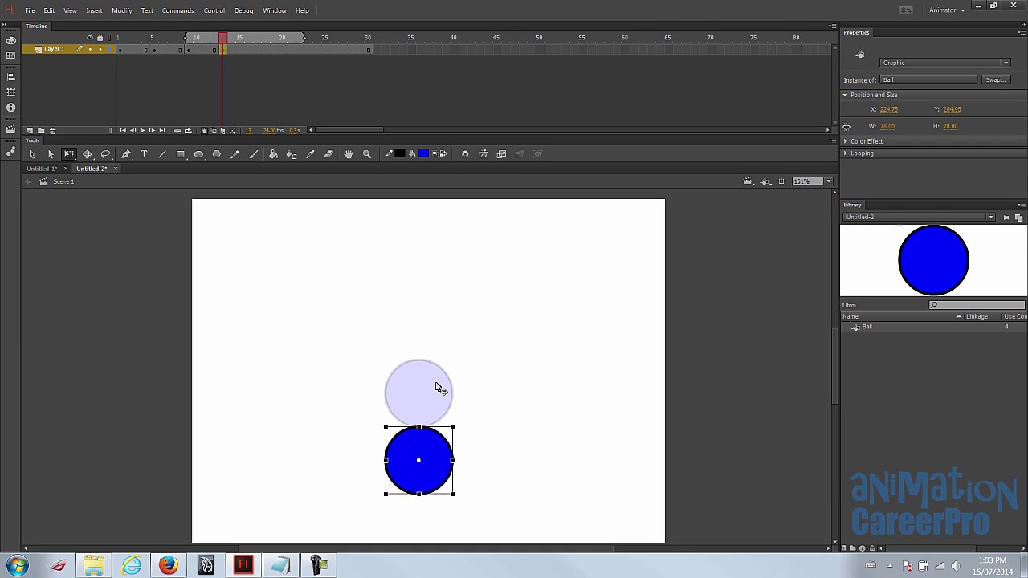
- Insert a keyframe at frame 17 and nudge the ball down to Y 318.95, at the stage's lower edge
{"action": "left_click", "coordinate": [224, 44]}
{"action": "left_click_drag", "start_coordinate": [223, 44], "coordinate": [260, 53]}
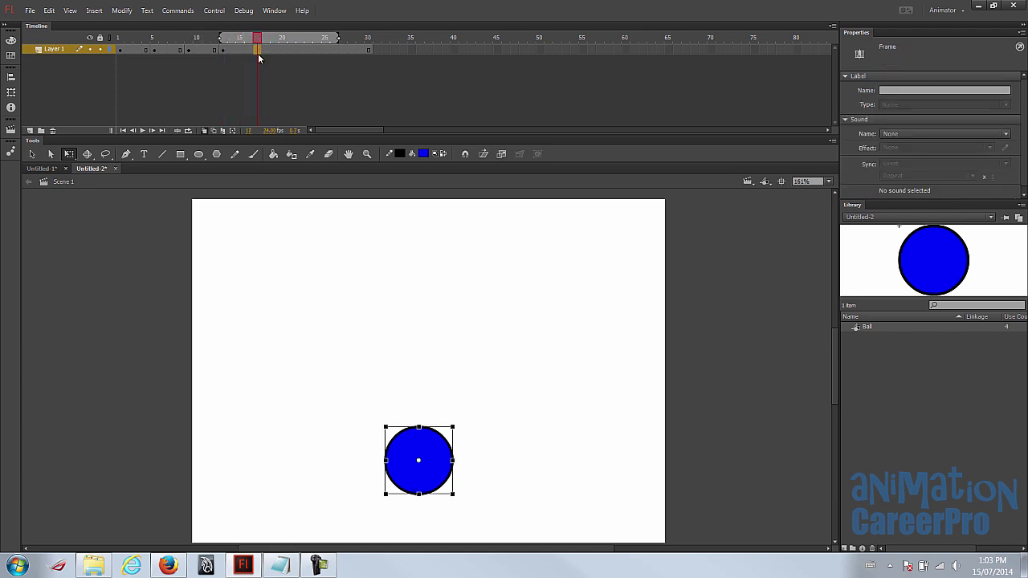
{"action": "left_click", "coordinate": [426, 447]}
{"action": "key", "text": "Down"}
{"action": "key", "text": "Down"}
{"action": "key", "text": "Down"}
{"action": "key", "text": "Down"}
{"action": "key", "text": "Down"}
{"action": "key", "text": "Down"}
{"action": "key", "text": "Down"}
{"action": "key", "text": "Down"}
{"action": "key", "text": "Down"}
{"action": "key", "text": "Down"}
{"action": "key", "text": "Down"}
{"action": "key", "text": "Down"}
{"action": "key", "text": "Down"}
{"action": "key", "text": "Down"}
{"action": "key", "text": "Down"}
{"action": "key", "text": "Down"}
{"action": "key", "text": "Down"}
{"action": "key", "text": "Down"}
{"action": "key", "text": "Down"}
{"action": "key", "text": "Down"}
{"action": "key", "text": "Down"}
{"action": "key", "text": "Down"}
{"action": "key", "text": "Down"}
{"action": "key", "text": "Down"}
{"action": "key", "text": "Down"}
{"action": "key", "text": "Down"}
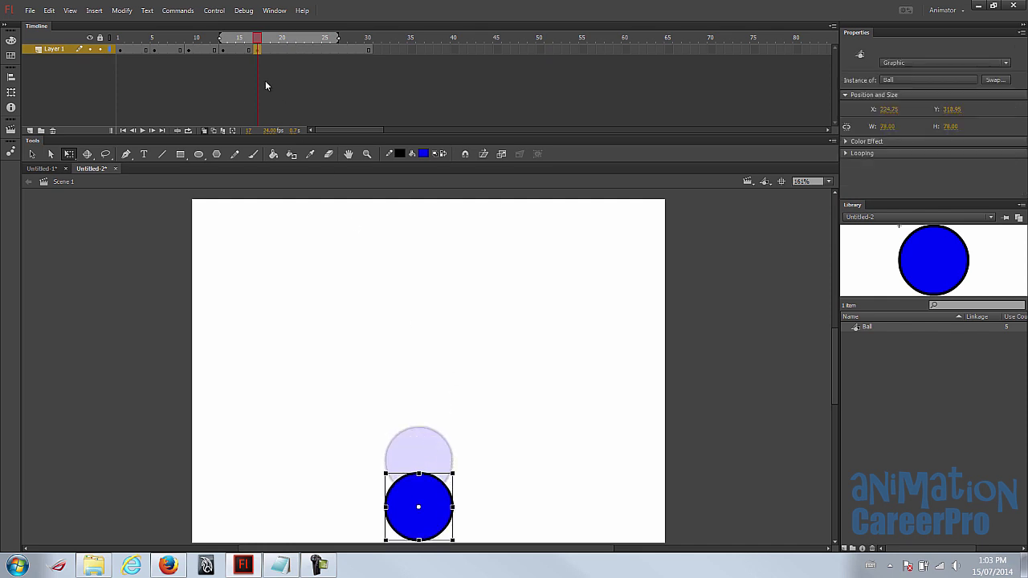
- Turn off onion skinning and play the falling-ball animation from frame 1, returning to the first frame
{"action": "left_click", "coordinate": [204, 129]}
{"action": "left_click", "coordinate": [121, 38]}
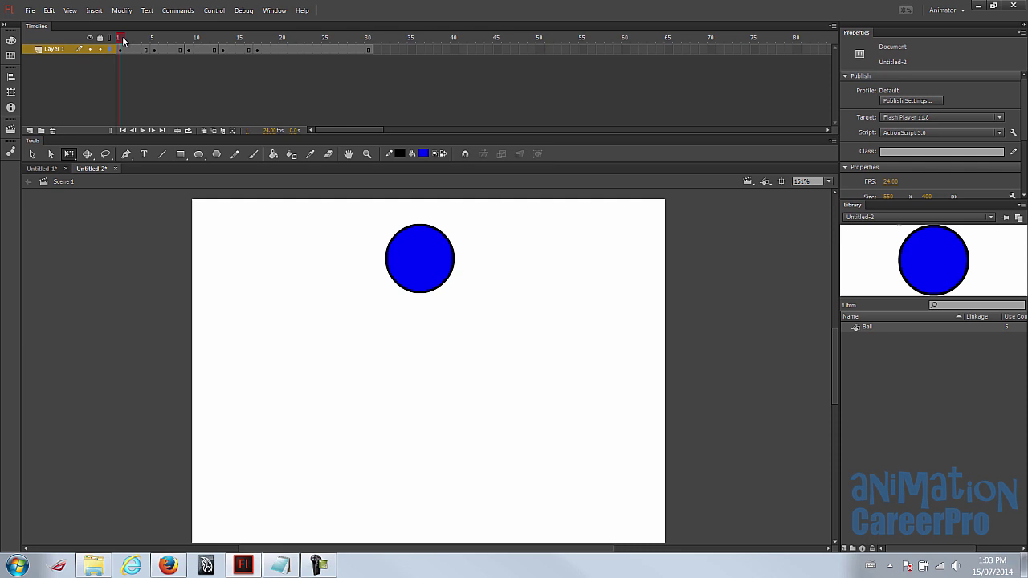
{"action": "key", "text": "Return"}
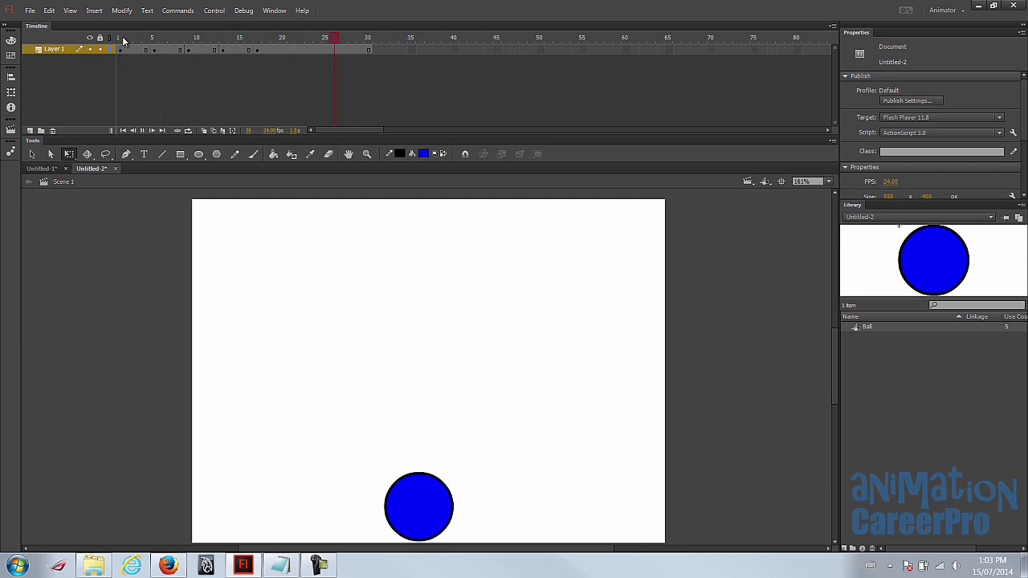
{"action": "key", "text": "Return"}
{"action": "left_click", "coordinate": [121, 38]}
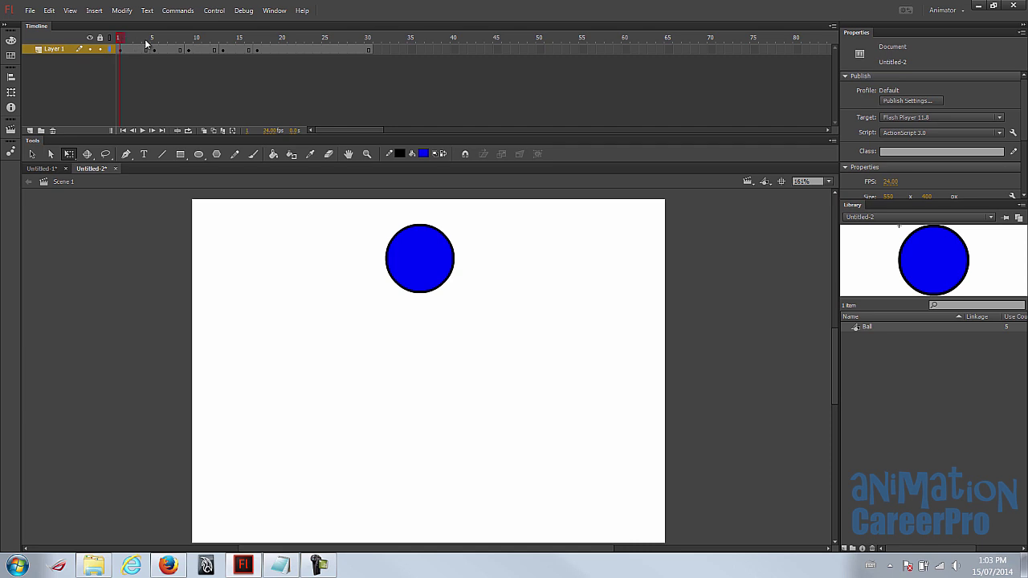
- Compare the ball's position at the frame 1 and frame 5 keyframes and on the frames between them
{"action": "left_click", "coordinate": [156, 50]}
{"action": "left_click", "coordinate": [121, 50]}
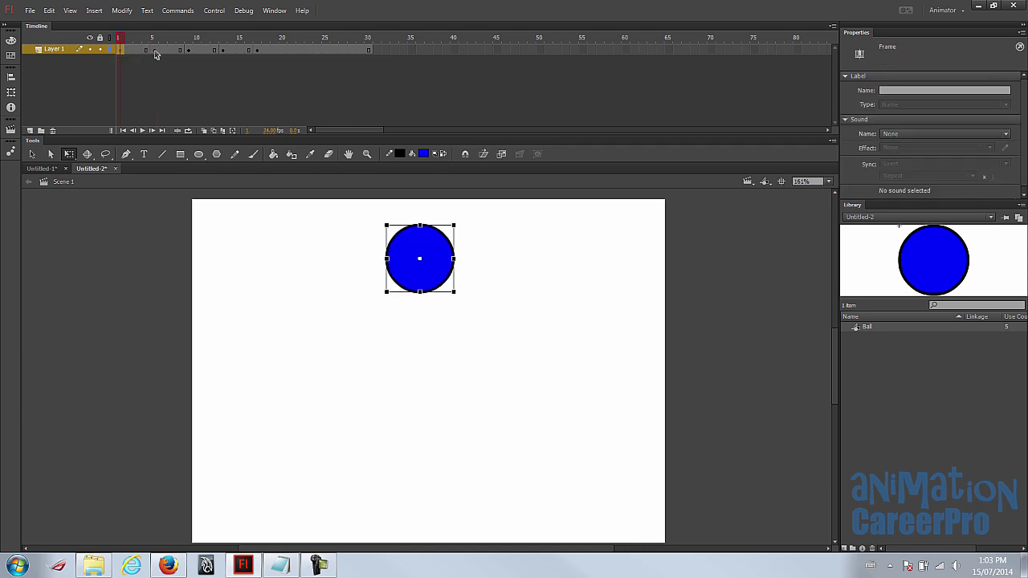
{"action": "left_click", "coordinate": [156, 51]}
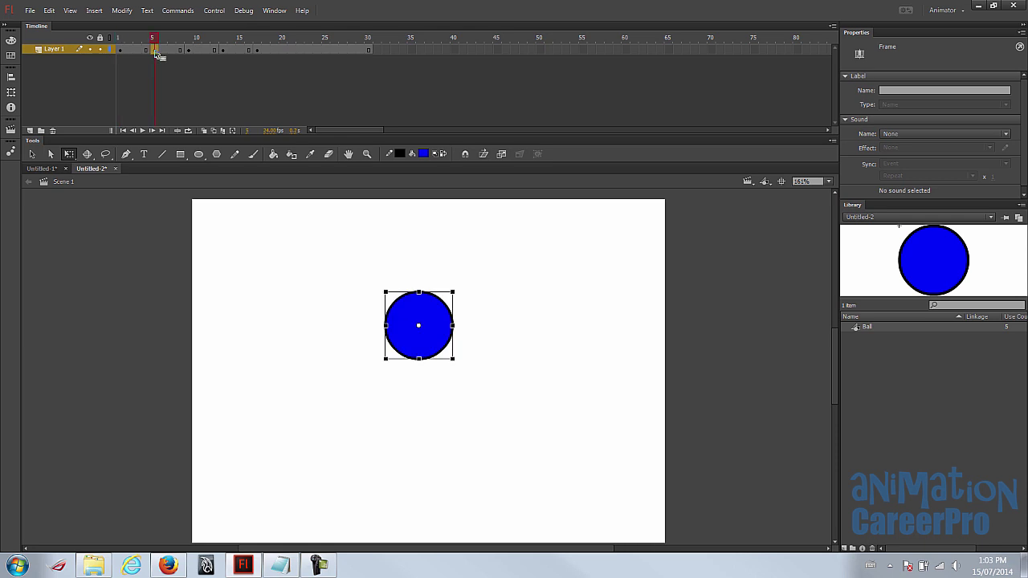
{"action": "left_click", "coordinate": [130, 51]}
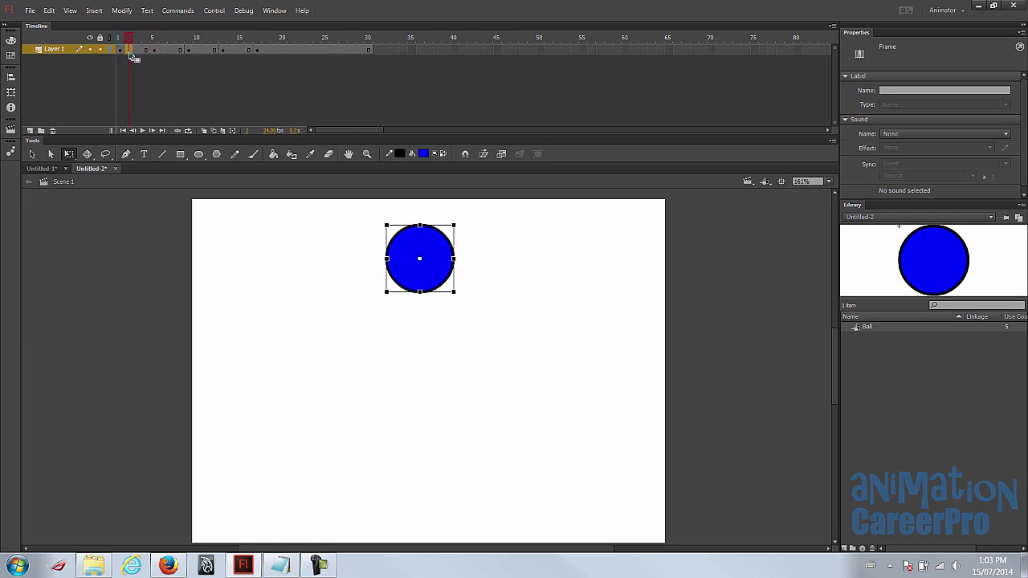
{"action": "key", "text": "period"}
{"action": "key", "text": "period"}
{"action": "left_click", "coordinate": [143, 53]}
{"action": "left_click", "coordinate": [153, 52]}
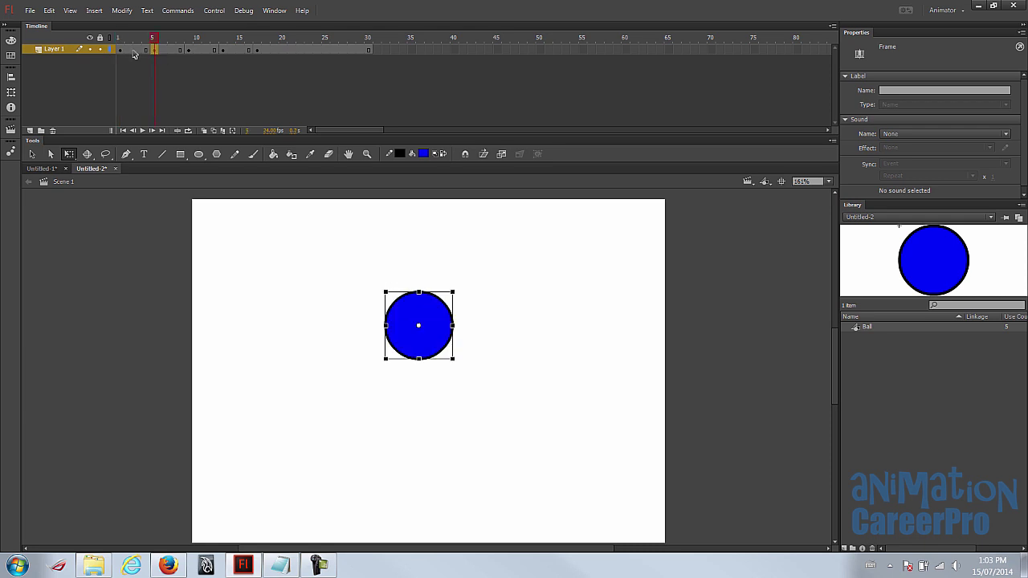
{"action": "left_click", "coordinate": [136, 52]}
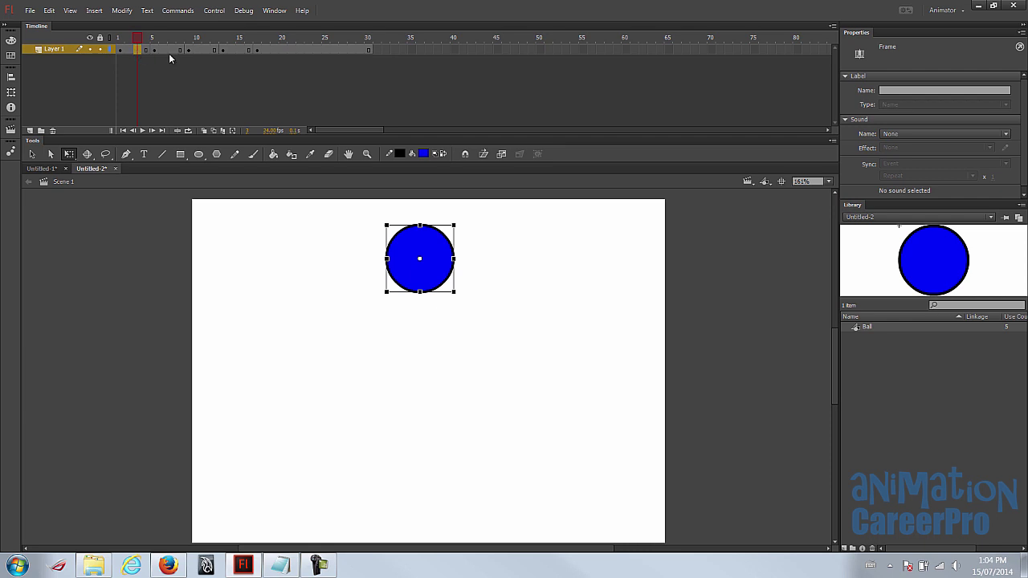
- Create a classic tween on Layer 1 between the frame 1 and frame 5 keyframes
{"action": "left_click", "coordinate": [170, 51]}
{"action": "left_click", "coordinate": [137, 52]}
{"action": "right_click", "coordinate": [138, 51]}
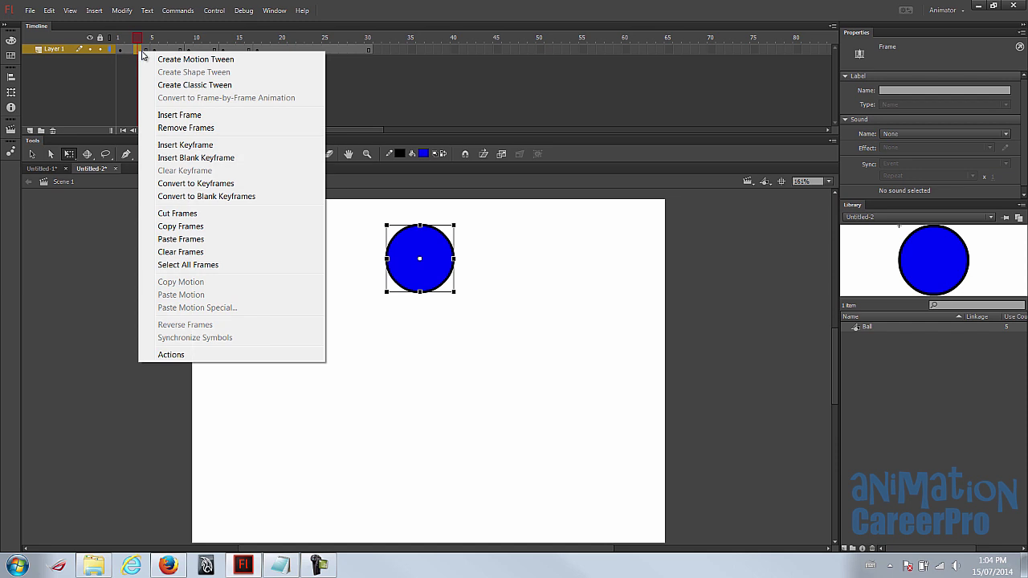
{"action": "left_click", "coordinate": [195, 87]}
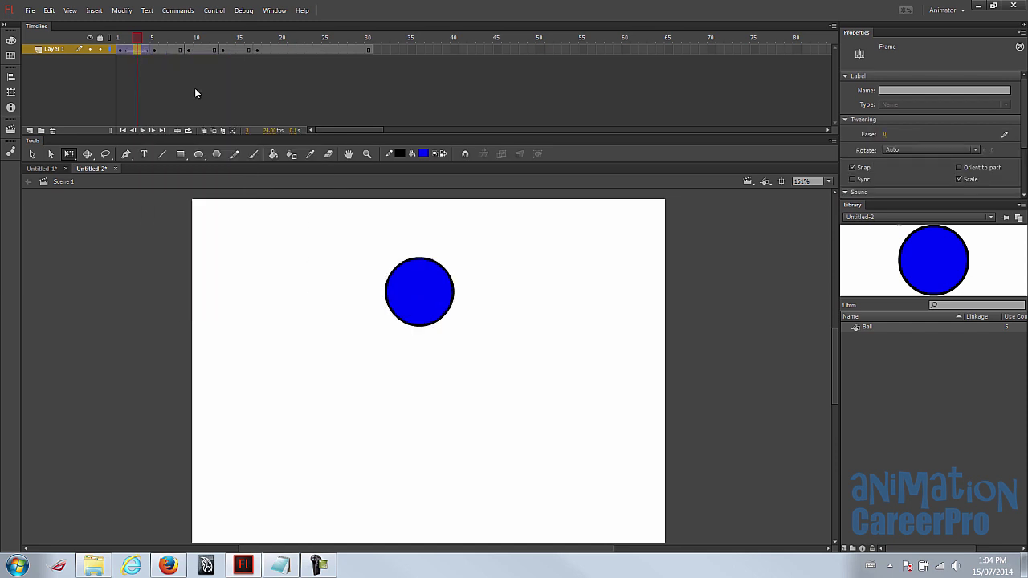
- Scrub the tweened frames and turn on onion skinning to check the ball's in-betweens from frame 1 to frame 5
{"action": "left_click", "coordinate": [135, 38]}
{"action": "mouse_move", "coordinate": [135, 37]}
{"action": "left_mouse_down"}
{"action": "mouse_move", "coordinate": [120, 37]}
{"action": "mouse_move", "coordinate": [153, 41]}
{"action": "mouse_move", "coordinate": [138, 44]}
{"action": "left_mouse_up"}
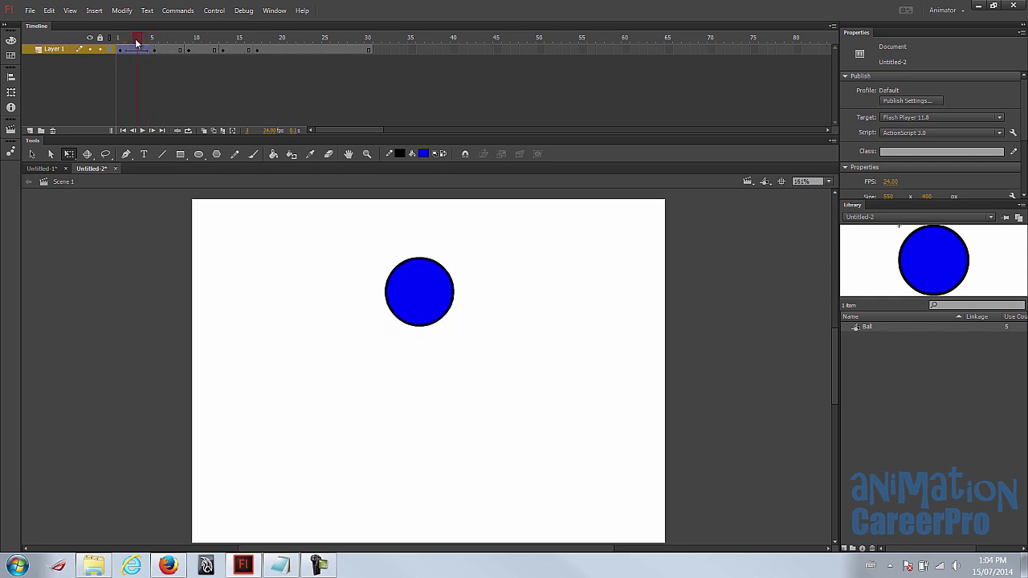
{"action": "left_click", "coordinate": [204, 131]}
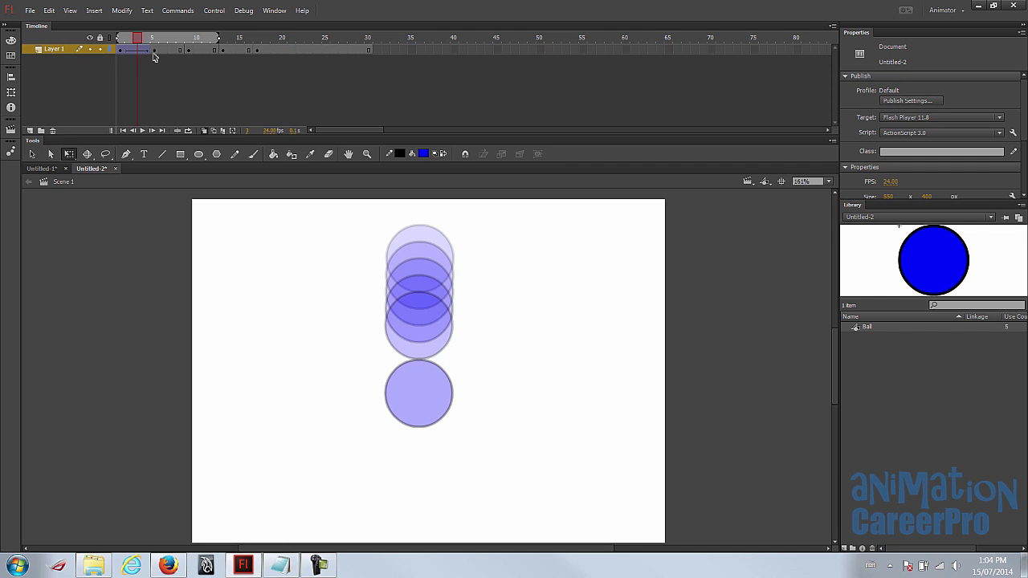
{"action": "left_click", "coordinate": [155, 54]}
{"action": "left_click", "coordinate": [121, 53]}
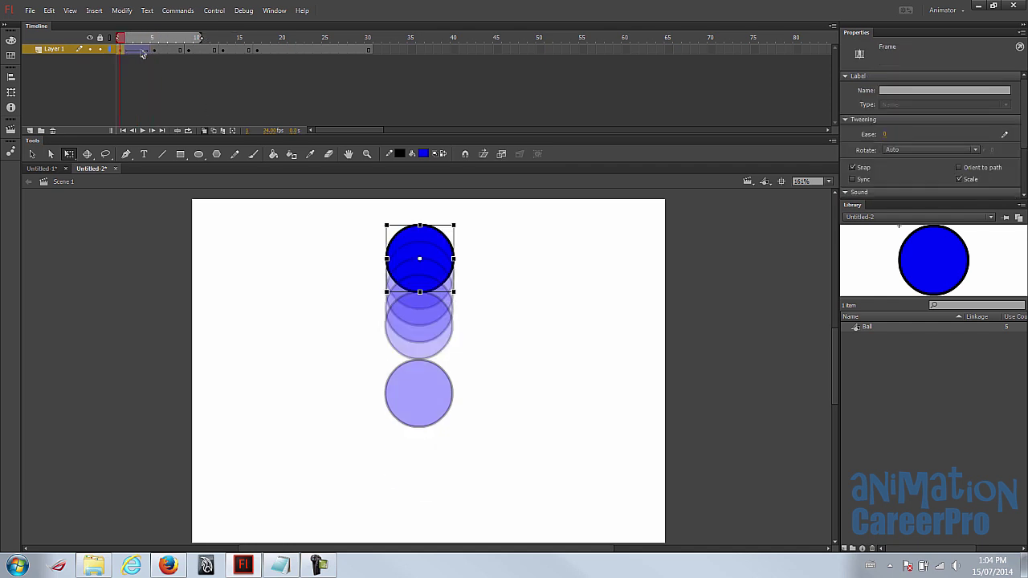
{"action": "left_click", "coordinate": [155, 51]}
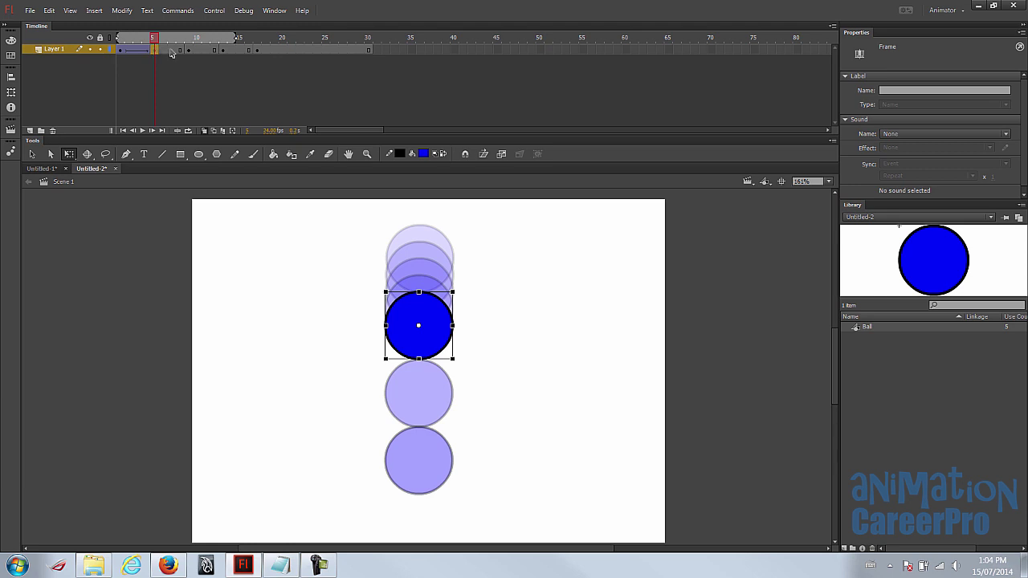
- Create classic tweens on the remaining keyframe spans of the fall: frames 5 to 9, 9 to 13 and 13 to 17
{"action": "left_click", "coordinate": [173, 52]}
{"action": "right_click", "coordinate": [174, 54]}
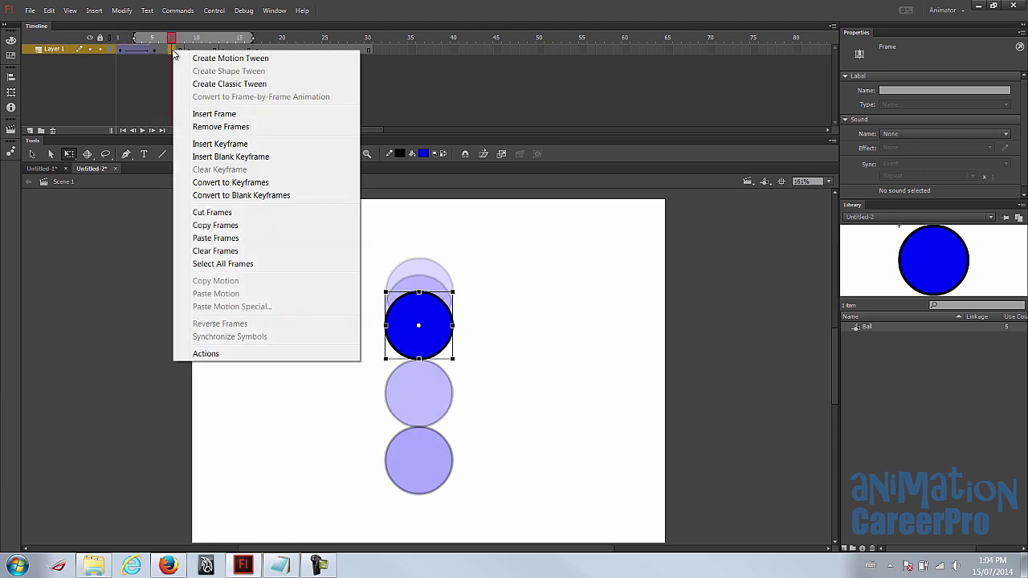
{"action": "left_click", "coordinate": [208, 83]}
{"action": "left_click", "coordinate": [206, 51]}
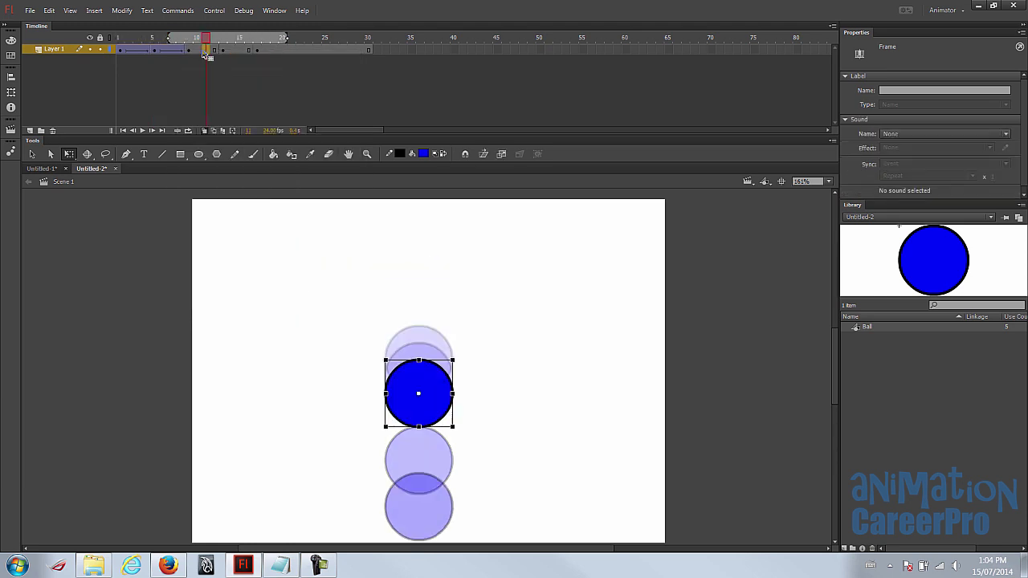
{"action": "right_click", "coordinate": [206, 52]}
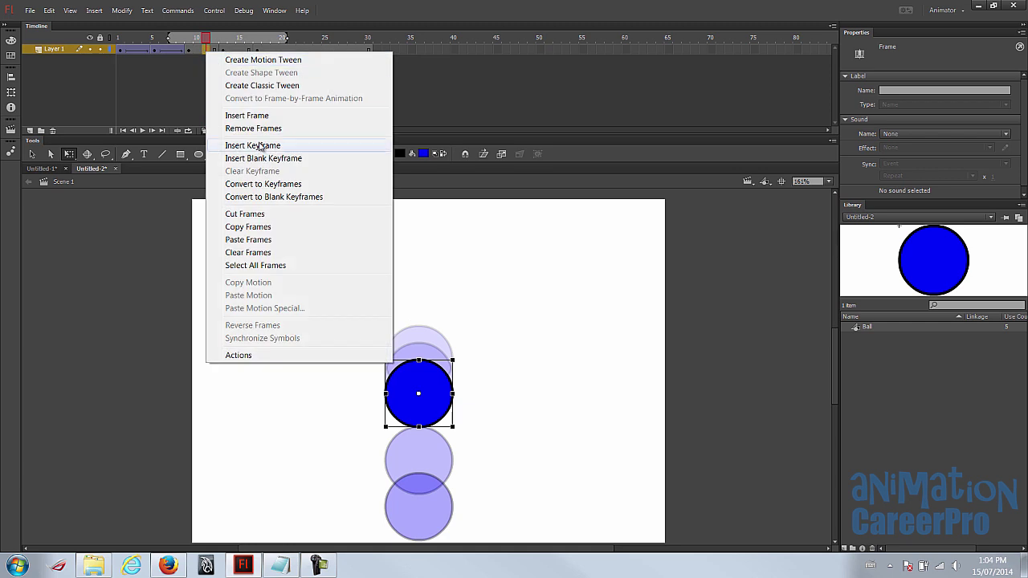
{"action": "left_click", "coordinate": [262, 85]}
{"action": "right_click", "coordinate": [232, 49]}
- Check the tweened spacing around frame 13 and the untweened frames after the frame 17 keyframe
{"action": "left_click", "coordinate": [230, 38]}
{"action": "mouse_move", "coordinate": [232, 38]}
{"action": "left_mouse_down"}
{"action": "mouse_move", "coordinate": [121, 39]}
{"action": "mouse_move", "coordinate": [249, 38]}
{"action": "mouse_move", "coordinate": [120, 38]}
{"action": "mouse_move", "coordinate": [257, 47]}
{"action": "mouse_move", "coordinate": [153, 56]}
{"action": "mouse_move", "coordinate": [225, 55]}
{"action": "left_mouse_up"}
{"action": "left_click", "coordinate": [258, 50]}
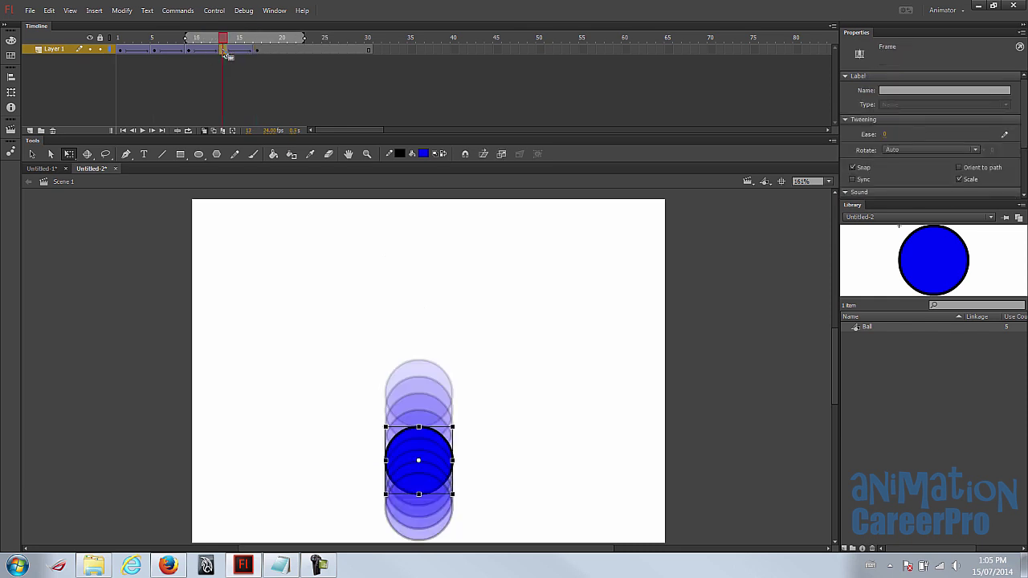
{"action": "left_click", "coordinate": [291, 52]}
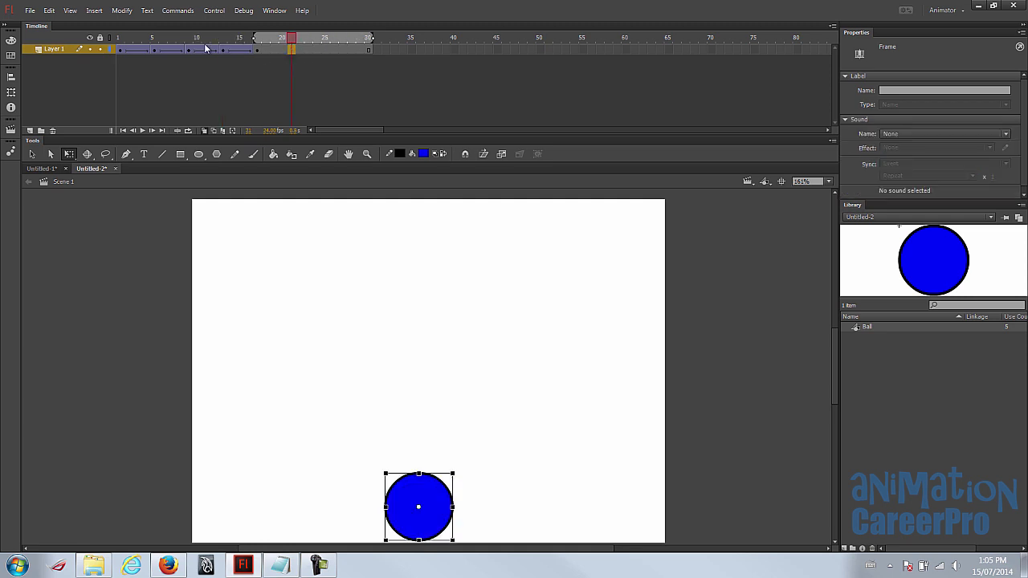
{"action": "left_click", "coordinate": [190, 53]}
{"action": "left_click", "coordinate": [294, 53]}
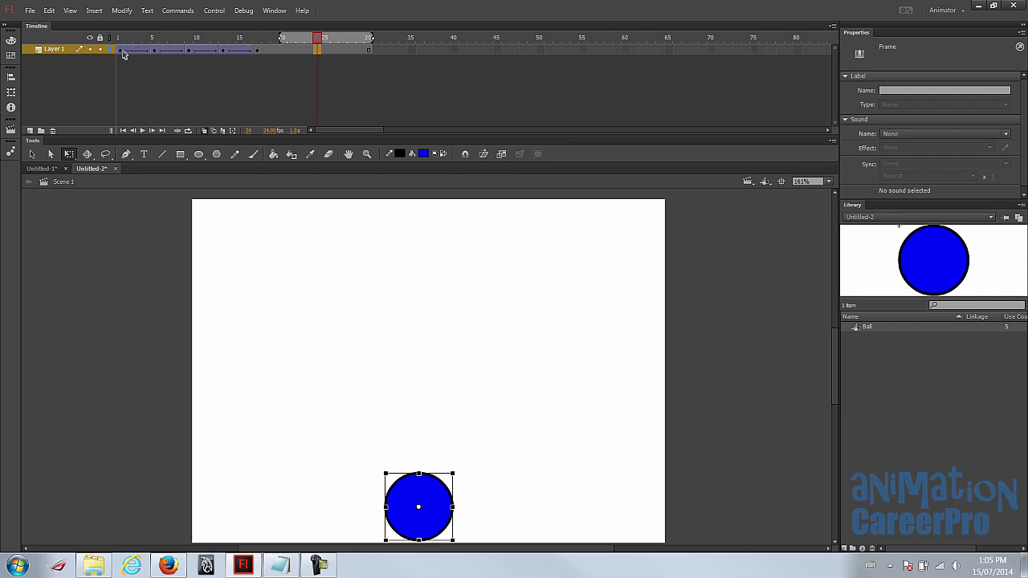
- Copy the frame 13 keyframe and paste it at frame 21 to start the ball's rise
{"action": "left_click", "coordinate": [226, 53]}
{"action": "right_click", "coordinate": [226, 53]}
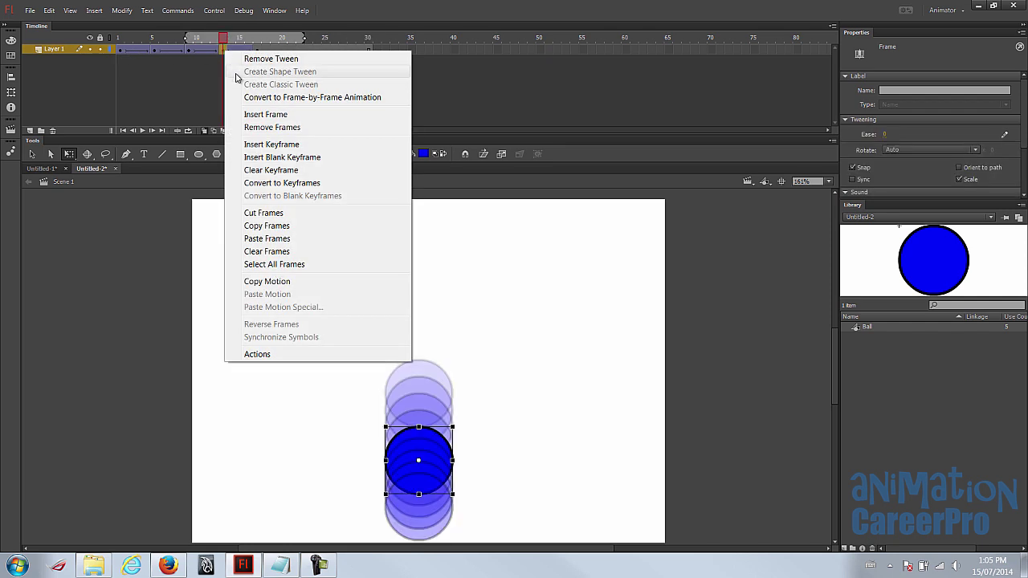
{"action": "left_click", "coordinate": [289, 228]}
{"action": "left_click", "coordinate": [257, 52]}
{"action": "left_click_drag", "start_coordinate": [257, 52], "coordinate": [292, 54]}
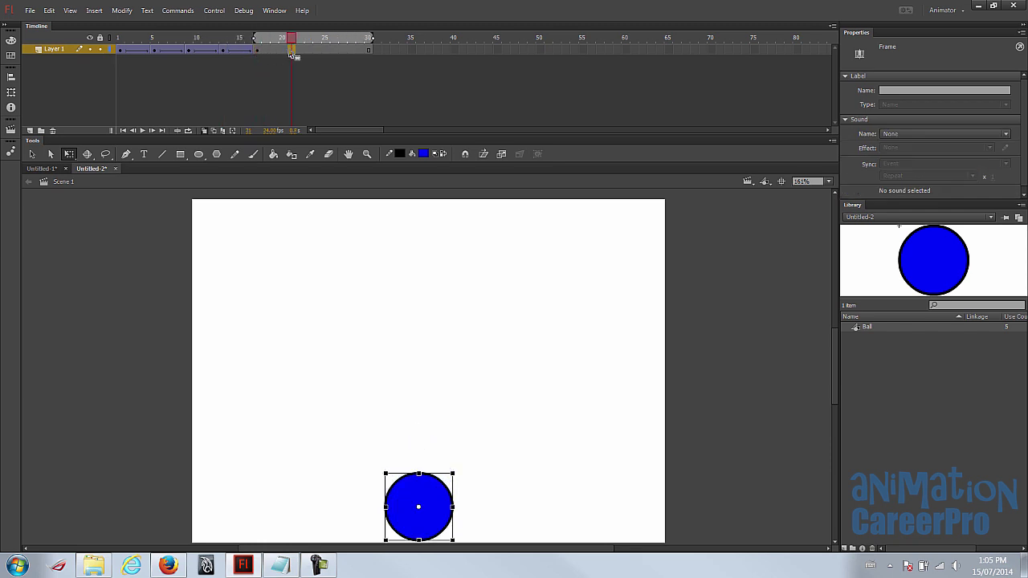
{"action": "right_click", "coordinate": [291, 53]}
{"action": "left_click", "coordinate": [357, 233]}
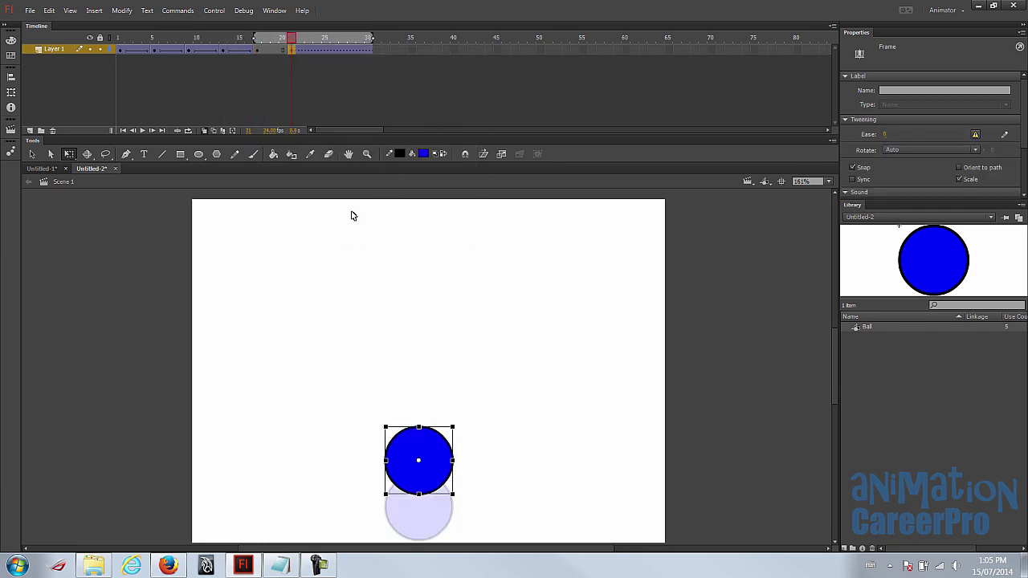
- Copy the frame 9 keyframe and paste it at frame 25
{"action": "left_click", "coordinate": [190, 53]}
{"action": "right_click", "coordinate": [190, 51]}
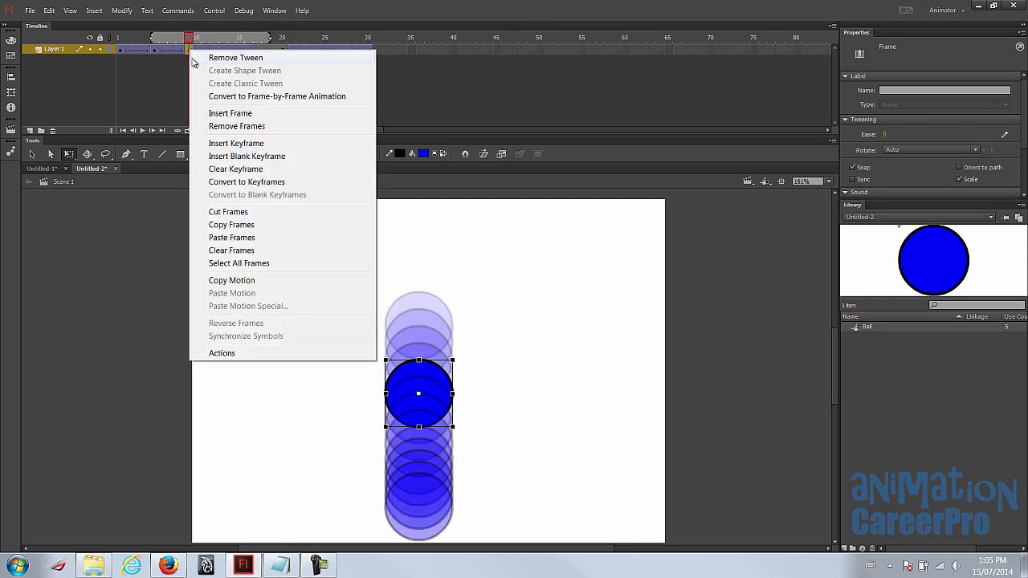
{"action": "left_click", "coordinate": [261, 224]}
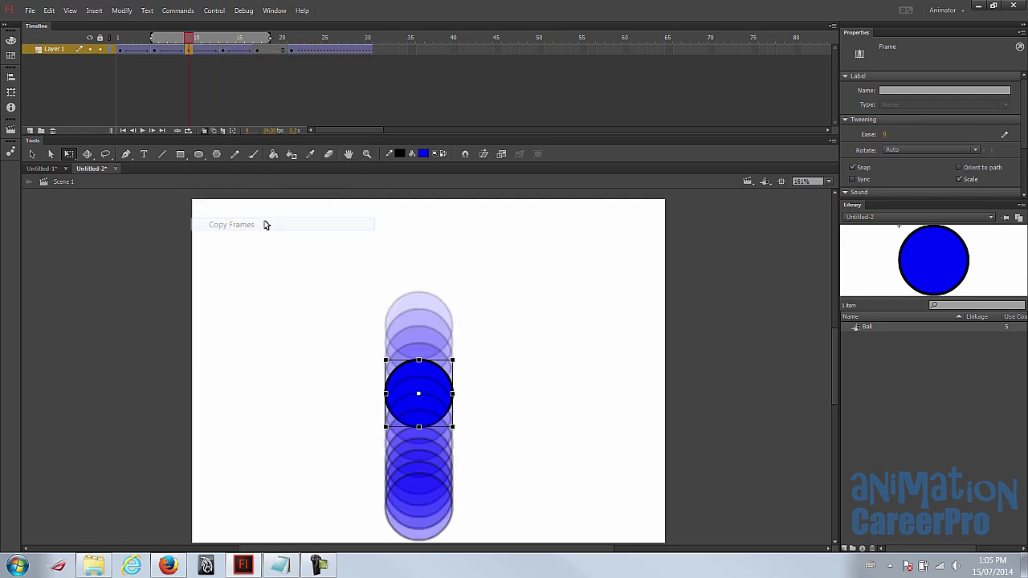
{"action": "left_click", "coordinate": [294, 51]}
{"action": "left_click", "coordinate": [325, 50]}
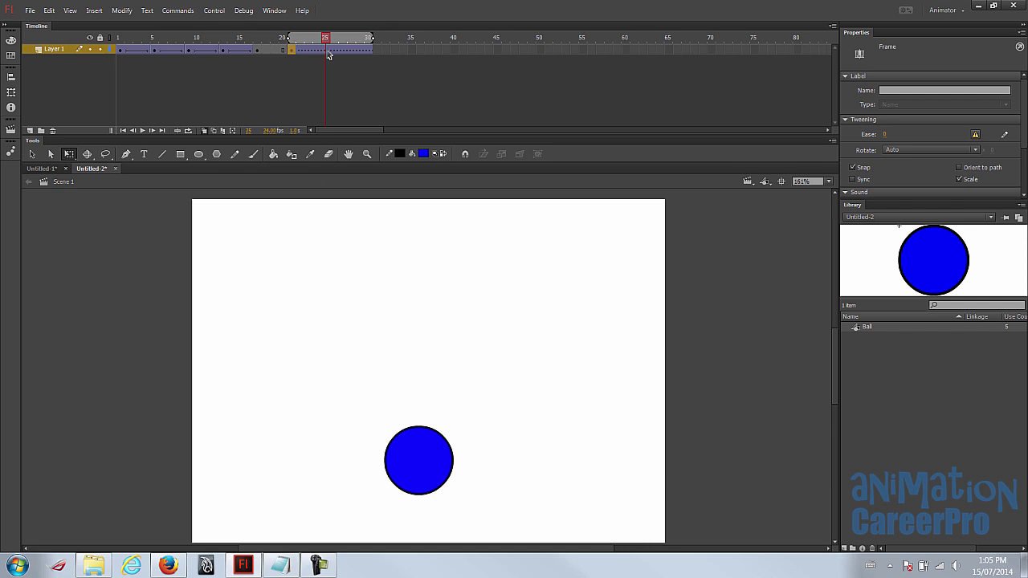
{"action": "right_click", "coordinate": [327, 50]}
{"action": "left_click", "coordinate": [390, 236]}
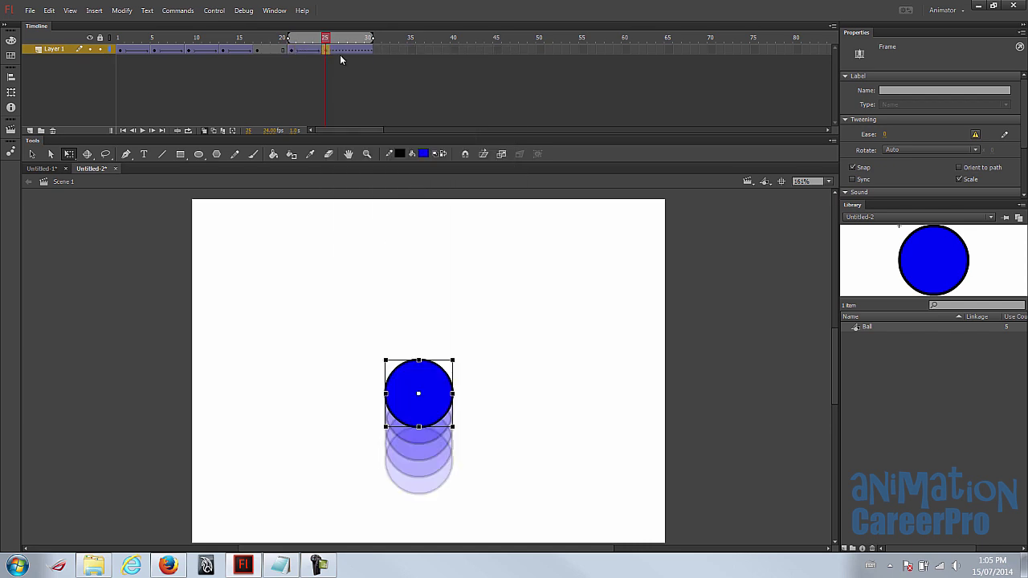
- Copy the frame 5 keyframe and paste it at frame 29
{"action": "left_click", "coordinate": [154, 50]}
{"action": "right_click", "coordinate": [155, 50]}
{"action": "left_click", "coordinate": [468, 3]}
{"action": "left_click_drag", "start_coordinate": [324, 50], "coordinate": [361, 50]}
{"action": "right_click", "coordinate": [361, 49]}
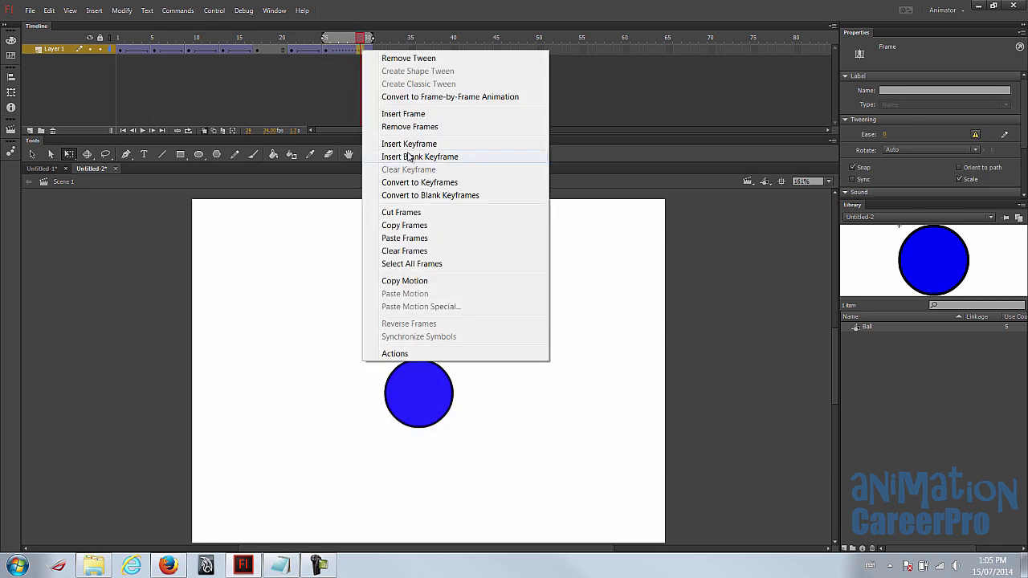
{"action": "left_click", "coordinate": [426, 239]}
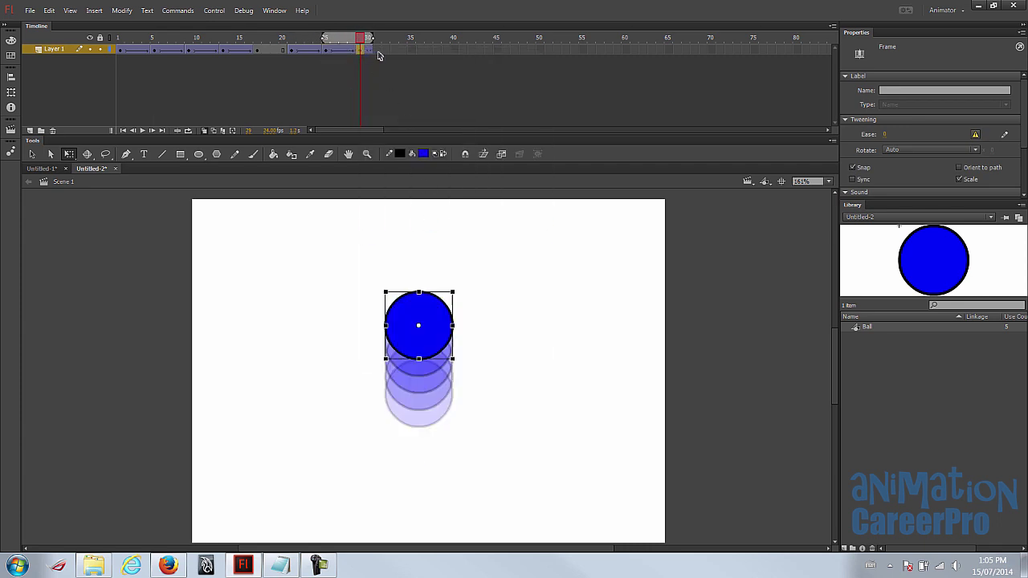
- Extend Layer 1's timeline to frame 40 by inserting frames
{"action": "left_click", "coordinate": [454, 49]}
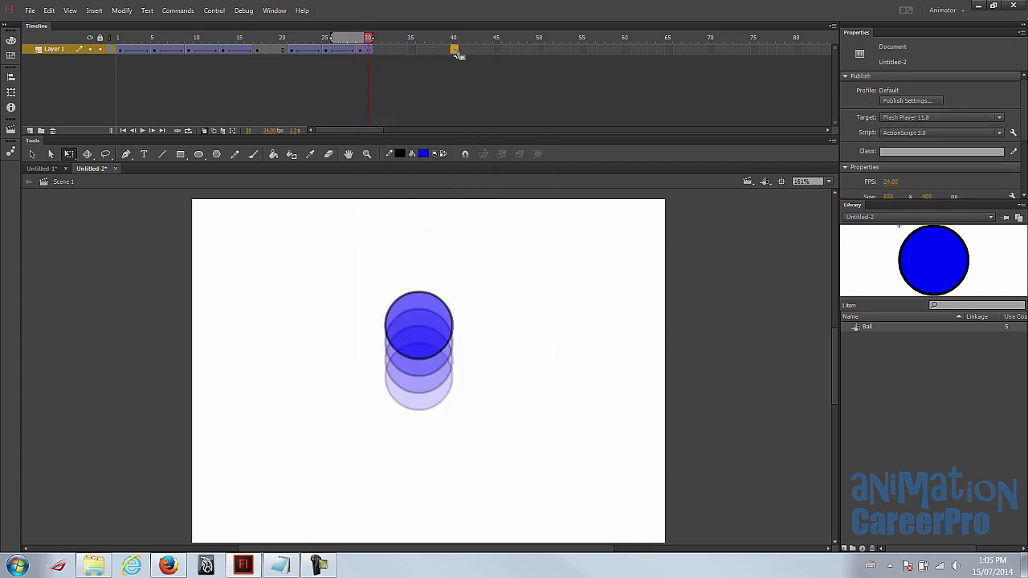
{"action": "right_click", "coordinate": [455, 51]}
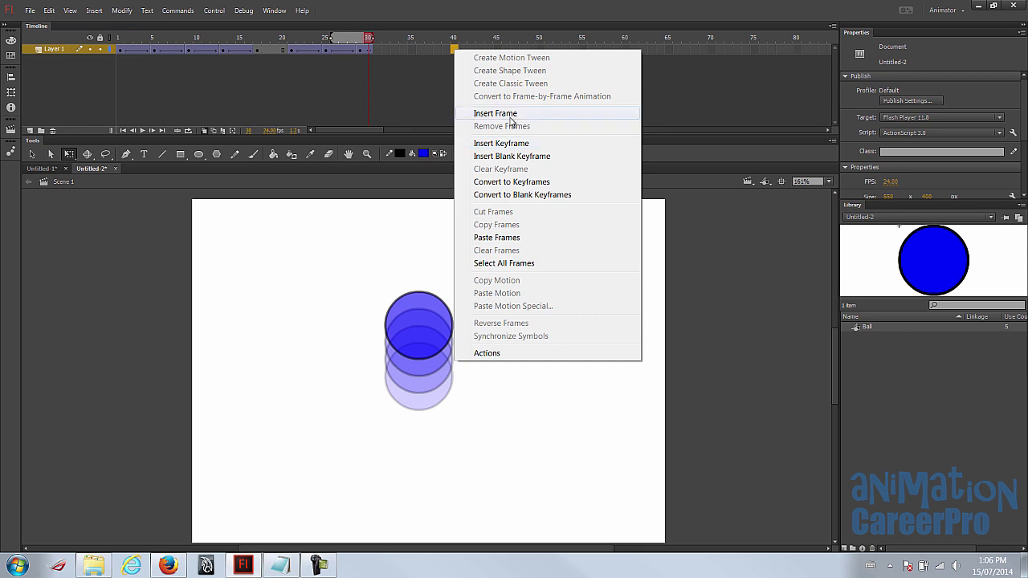
{"action": "left_click", "coordinate": [496, 114]}
- Copy the frame 1 keyframe and paste it at frame 33 to return the ball to its starting height
{"action": "left_click", "coordinate": [120, 50]}
{"action": "right_click", "coordinate": [121, 54]}
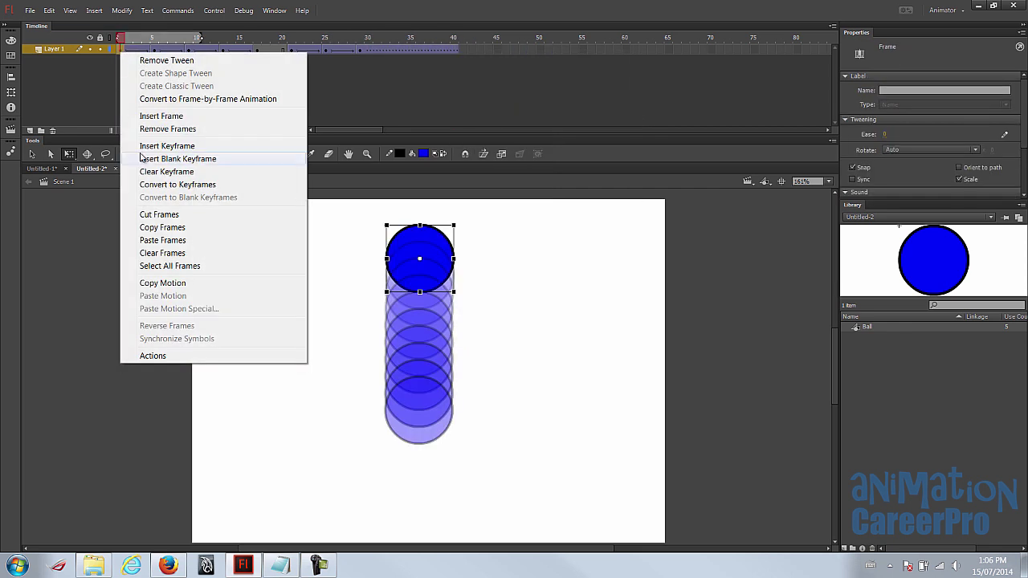
{"action": "left_click", "coordinate": [205, 228]}
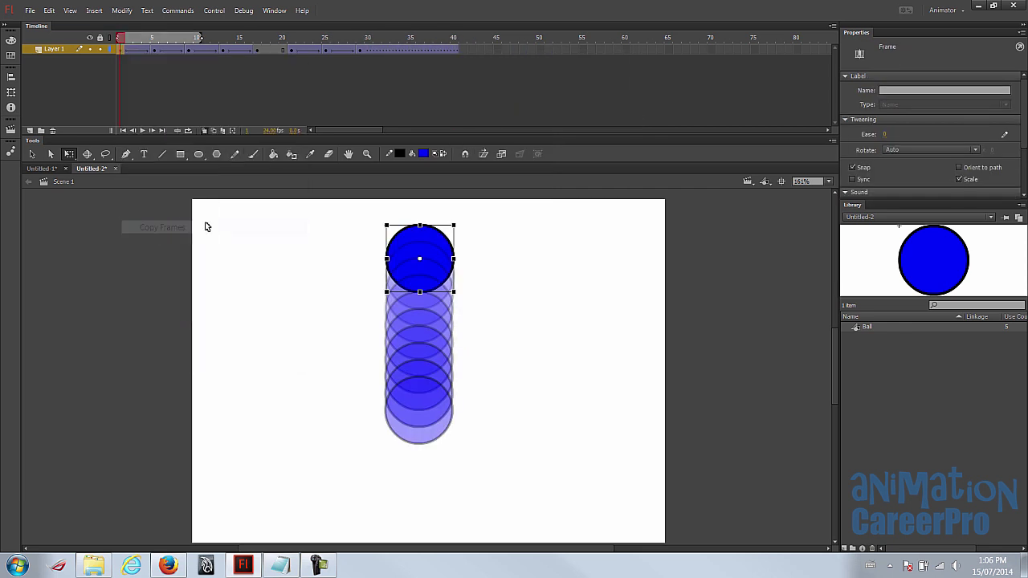
{"action": "left_click", "coordinate": [362, 51]}
{"action": "left_click_drag", "start_coordinate": [363, 54], "coordinate": [394, 52]}
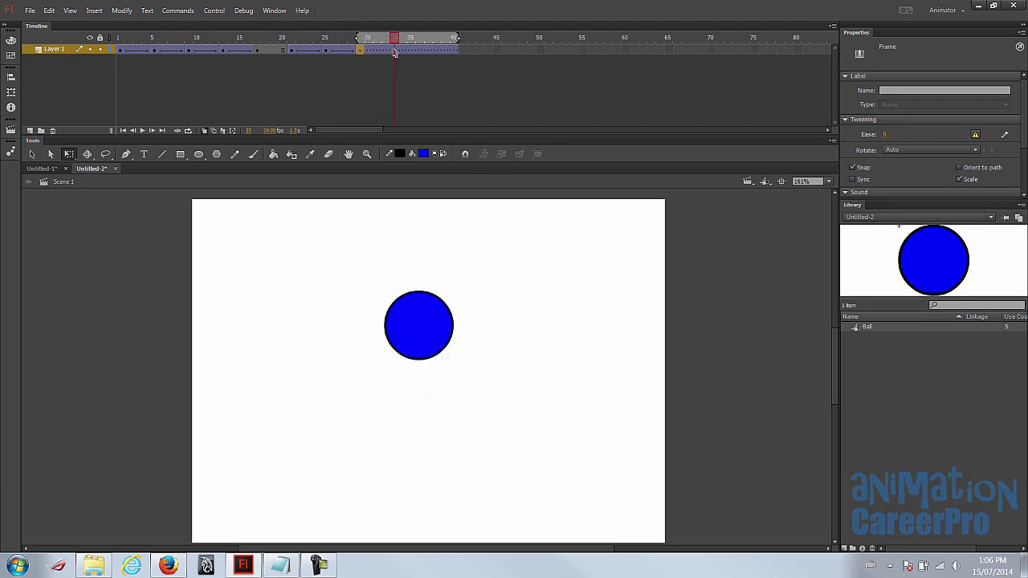
{"action": "right_click", "coordinate": [395, 50]}
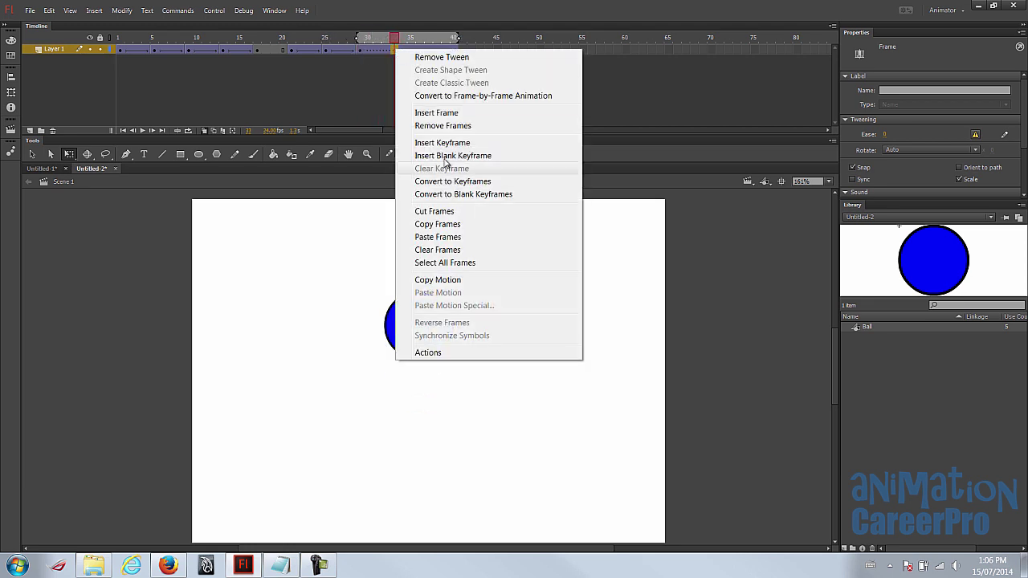
{"action": "left_click", "coordinate": [474, 236]}
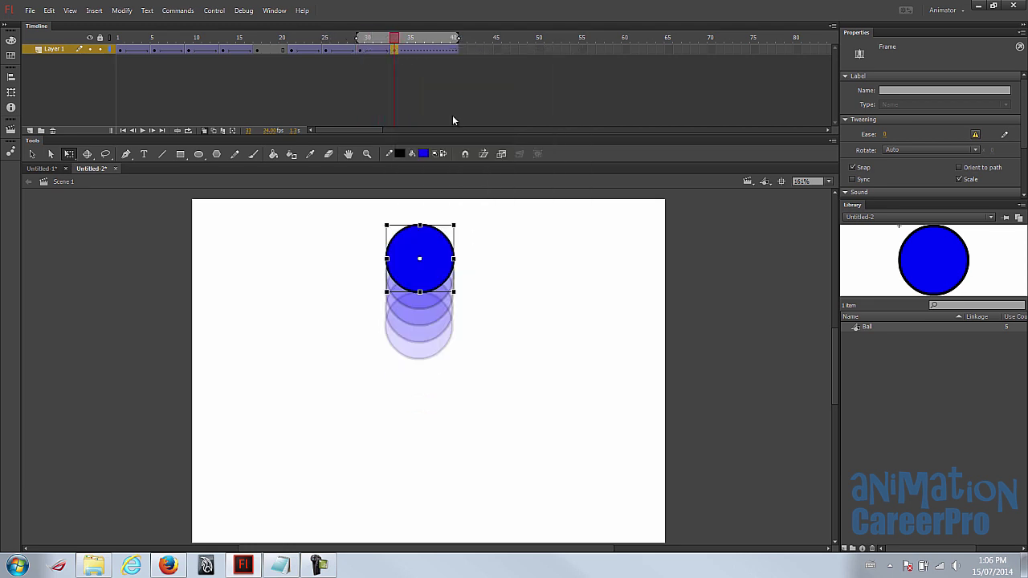
- Remove the tween from the frames following the frame 33 keyframe
{"action": "left_click", "coordinate": [428, 50]}
{"action": "right_click", "coordinate": [427, 50]}
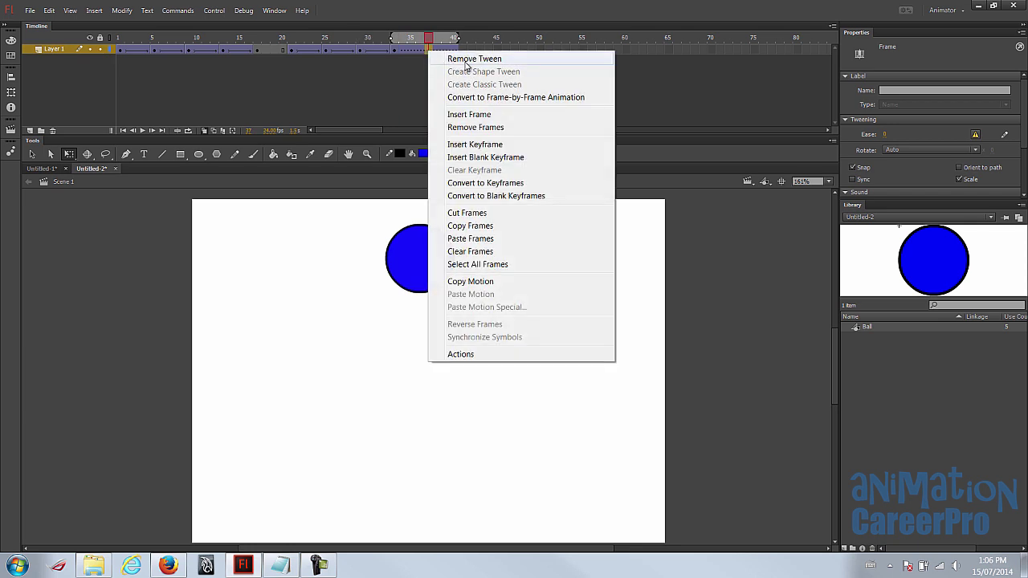
{"action": "left_click", "coordinate": [465, 59]}
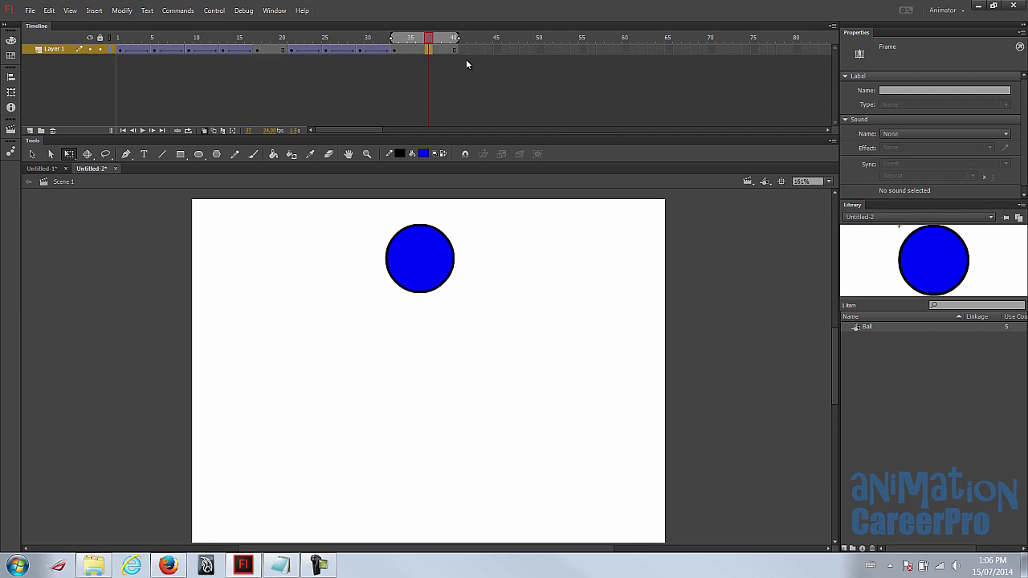
- Create a classic tween between the frame 17 and frame 21 keyframes, and turn off onion skinning
{"action": "left_click", "coordinate": [274, 50]}
{"action": "right_click", "coordinate": [275, 53]}
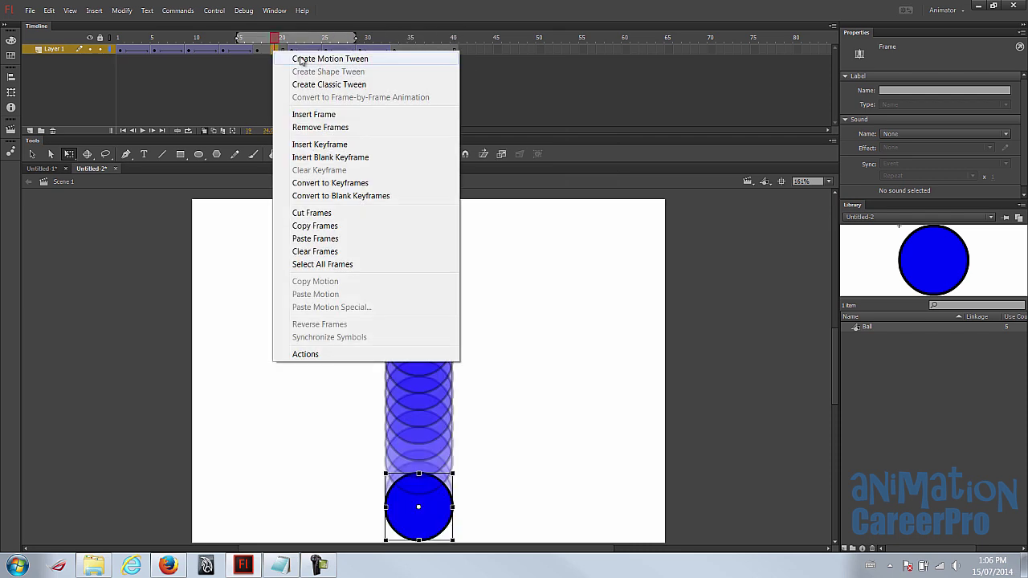
{"action": "left_click", "coordinate": [312, 85]}
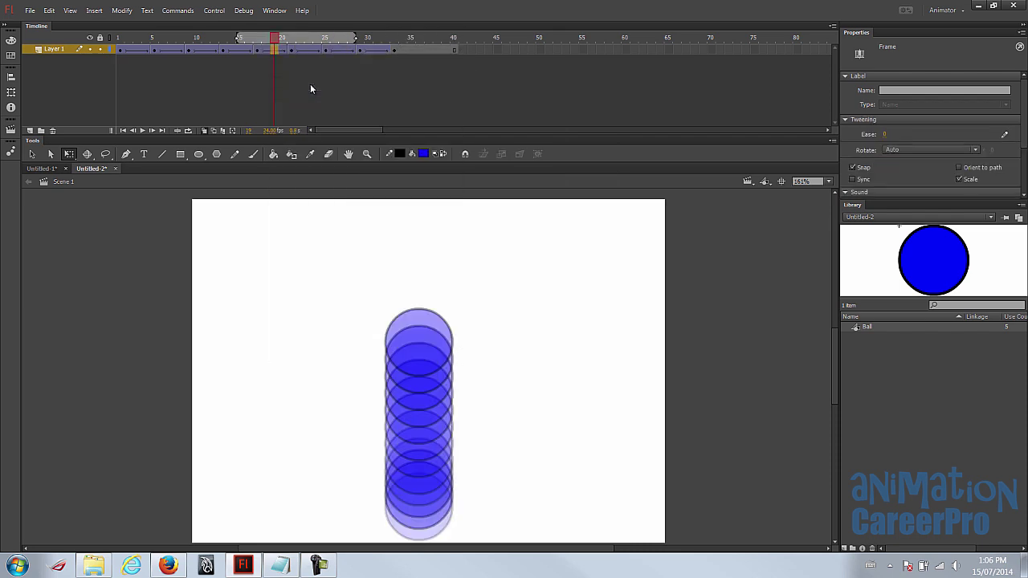
{"action": "left_click", "coordinate": [203, 131]}
- Play the bounce animation from frame 1 and return the playhead to the start
{"action": "left_click", "coordinate": [120, 38]}
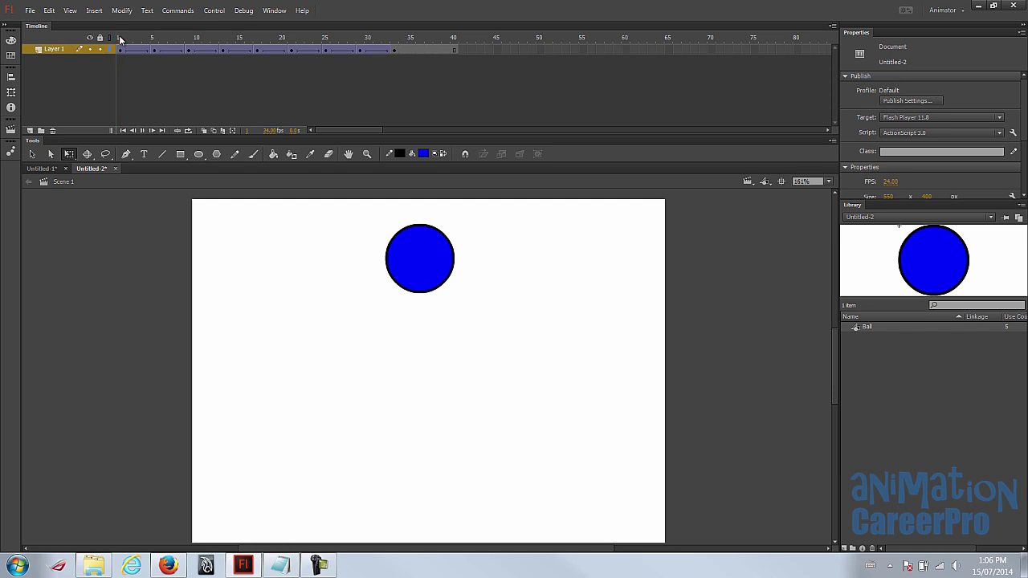
{"action": "key", "text": "Return"}
{"action": "left_click", "coordinate": [120, 39]}
- Export the animation as an SWF movie, replacing the existing BallBounce_NoPrinciples.swf
{"action": "left_click", "coordinate": [30, 11]}
{"action": "mouse_move", "coordinate": [122, 208]}
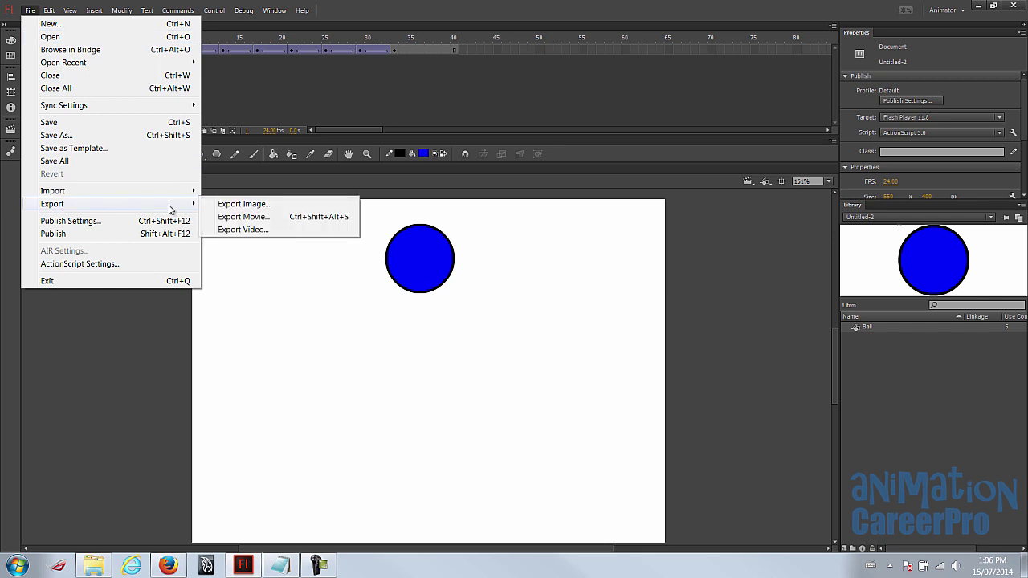
{"action": "left_click", "coordinate": [276, 222]}
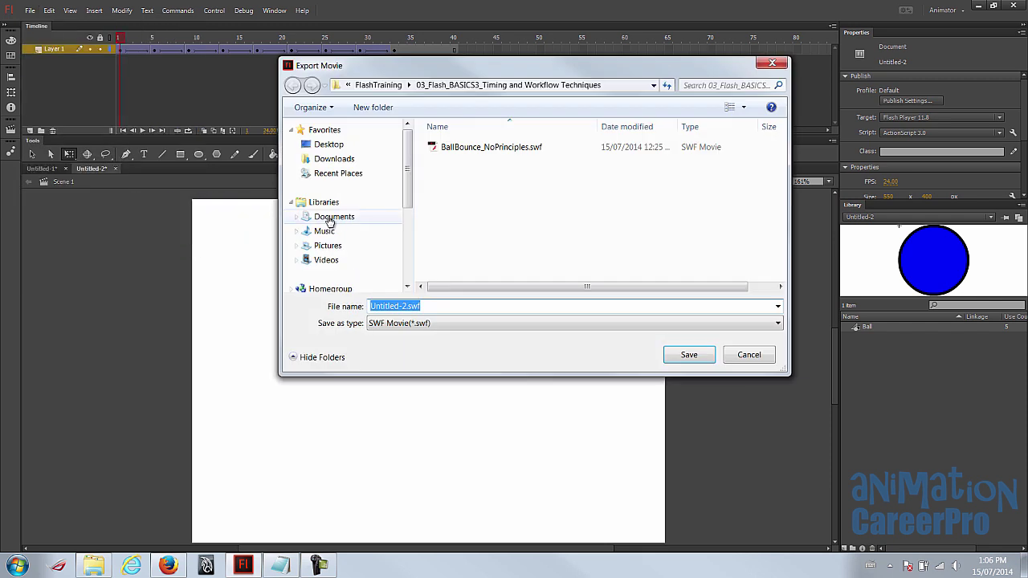
{"action": "left_click", "coordinate": [491, 149]}
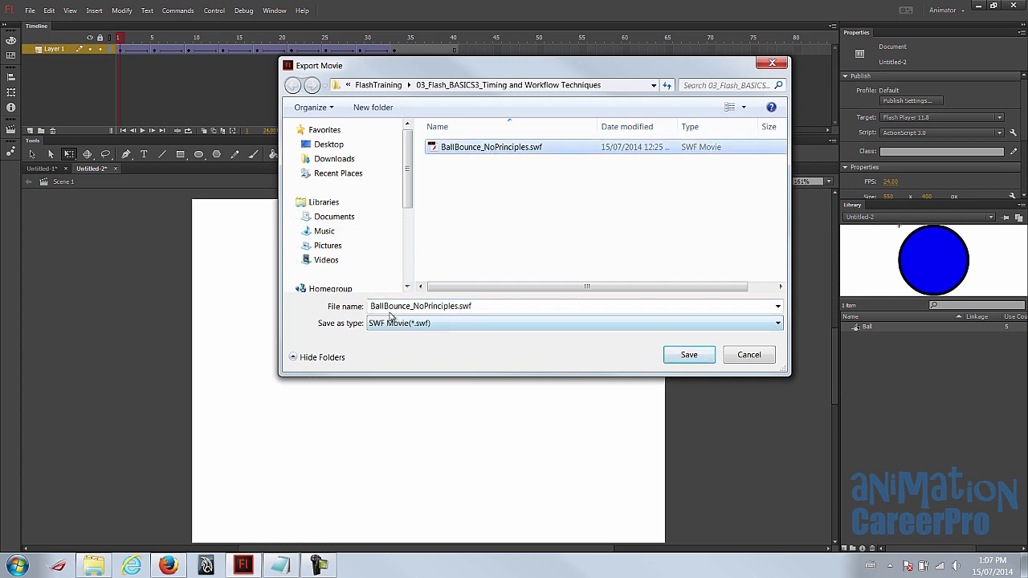
{"action": "double_click", "coordinate": [419, 306]}
{"action": "left_click", "coordinate": [456, 306]}
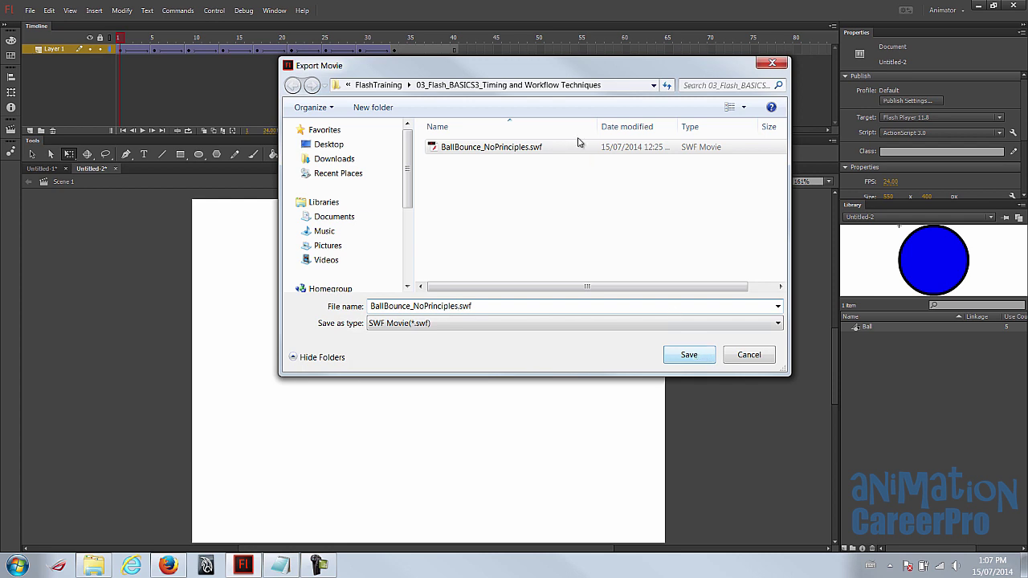
{"action": "left_click", "coordinate": [691, 359]}
{"action": "left_click", "coordinate": [584, 243]}
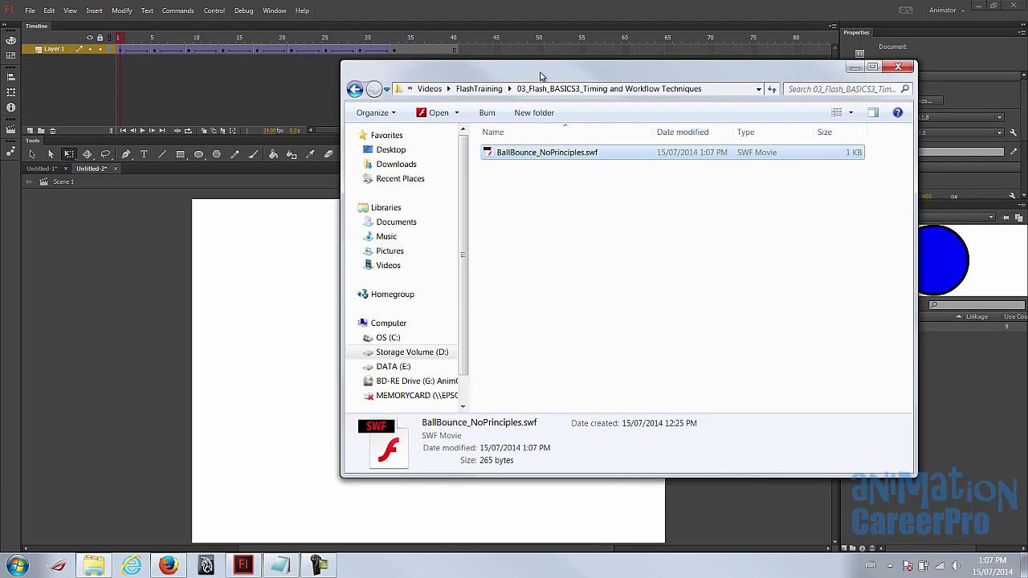
- Watch the exported BallBounce_NoPrinciples.swf in Flash Player, and close the player and the folder window
{"action": "double_click", "coordinate": [530, 153]}
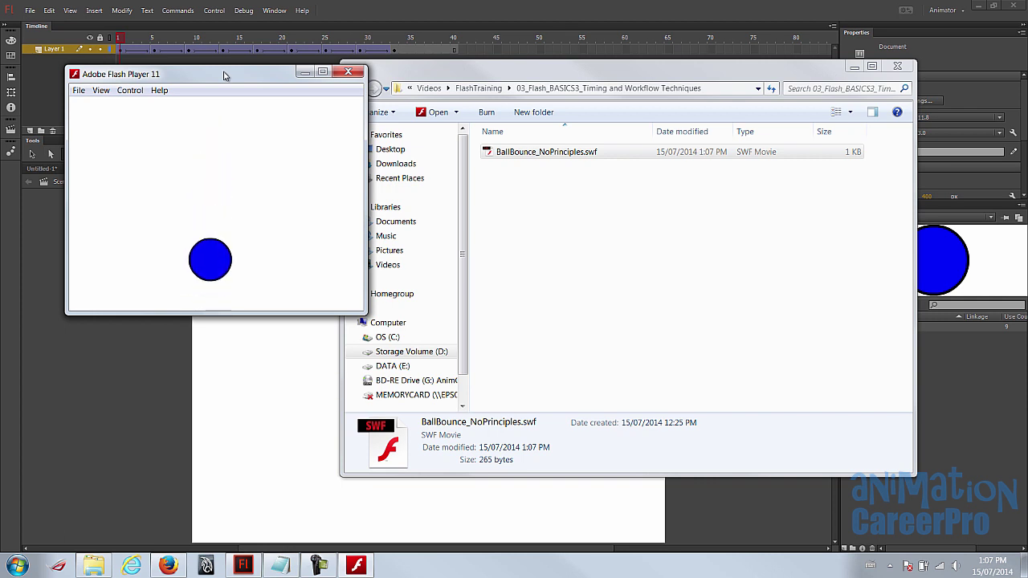
{"action": "left_click", "coordinate": [349, 71]}
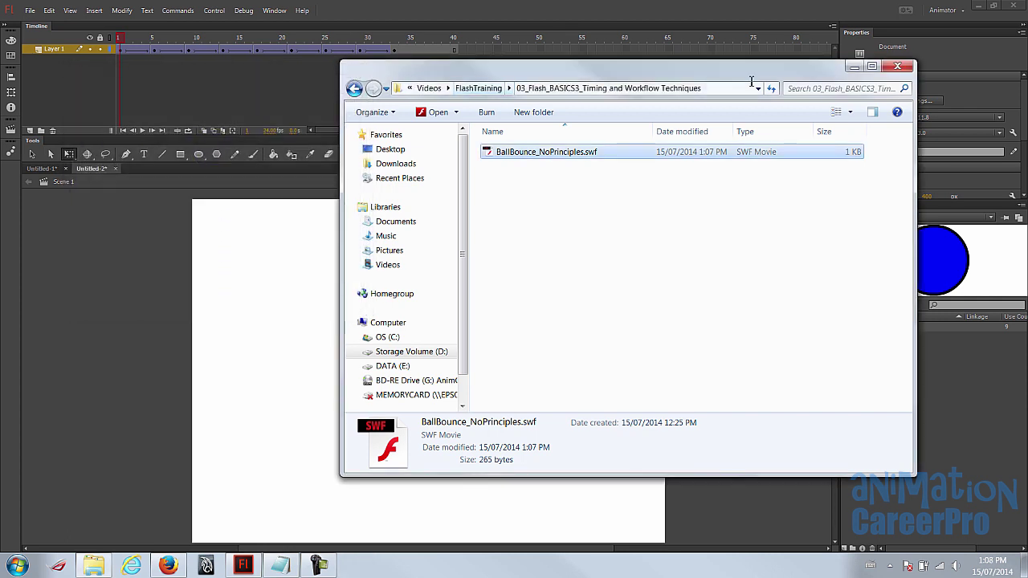
{"action": "left_click", "coordinate": [897, 66]}
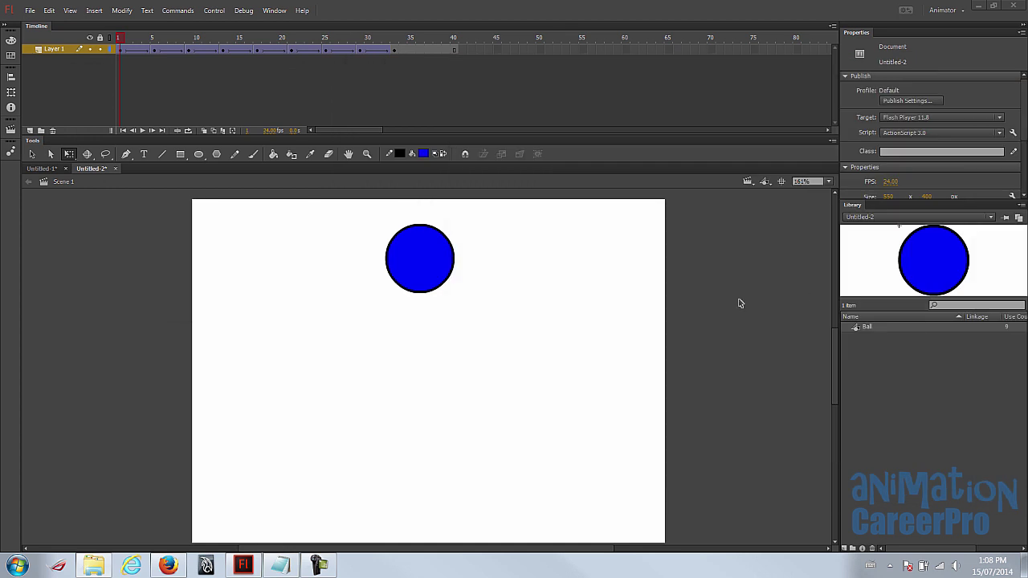
- Remove the classic tweens from every span between frames 1 and 33 on Layer 1, keeping the keyframes
{"action": "right_click", "coordinate": [375, 50]}
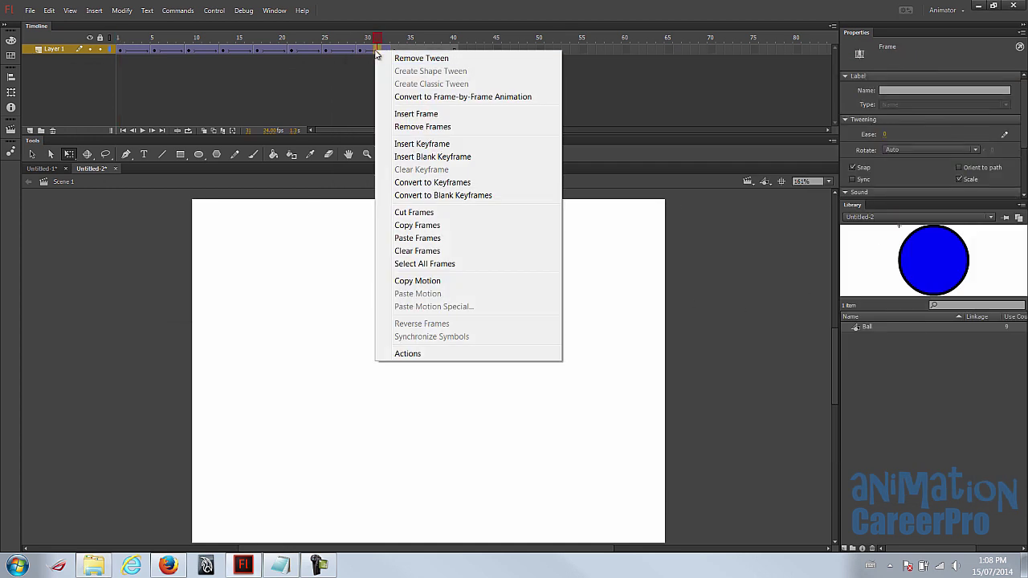
{"action": "left_click", "coordinate": [385, 46]}
{"action": "left_click", "coordinate": [337, 49]}
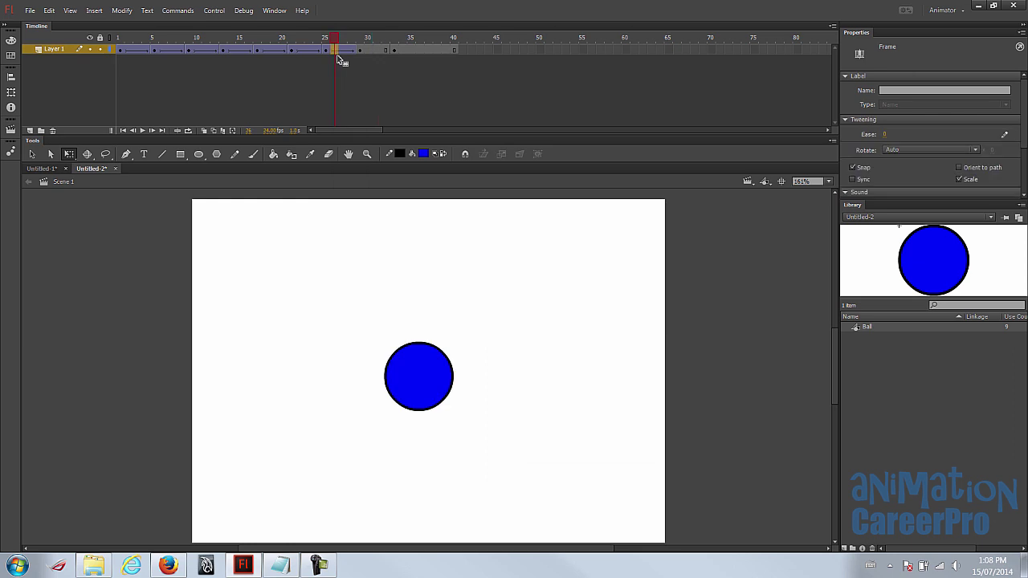
{"action": "right_click", "coordinate": [334, 51]}
{"action": "left_click", "coordinate": [308, 53]}
{"action": "right_click", "coordinate": [303, 51]}
{"action": "right_click", "coordinate": [271, 51]}
{"action": "right_click", "coordinate": [241, 52]}
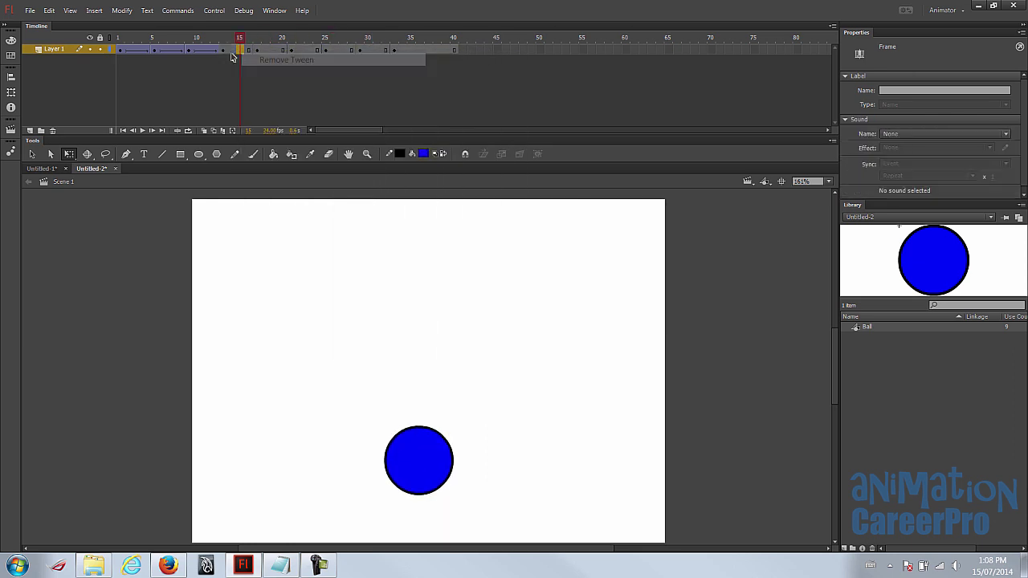
{"action": "right_click", "coordinate": [201, 50]}
{"action": "left_click", "coordinate": [215, 59]}
{"action": "right_click", "coordinate": [168, 51]}
{"action": "left_click", "coordinate": [182, 59]}
{"action": "right_click", "coordinate": [131, 50]}
{"action": "left_click", "coordinate": [146, 58]}
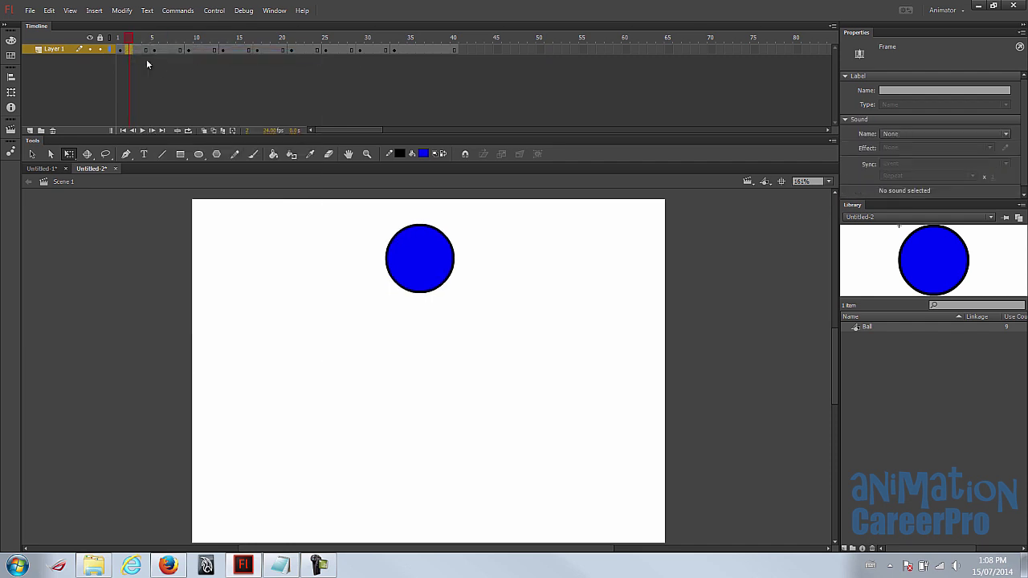
- Step through Layer 1's keyframes from frame 1 to frame 25 to examine the ball's key positions
{"action": "left_click", "coordinate": [120, 50]}
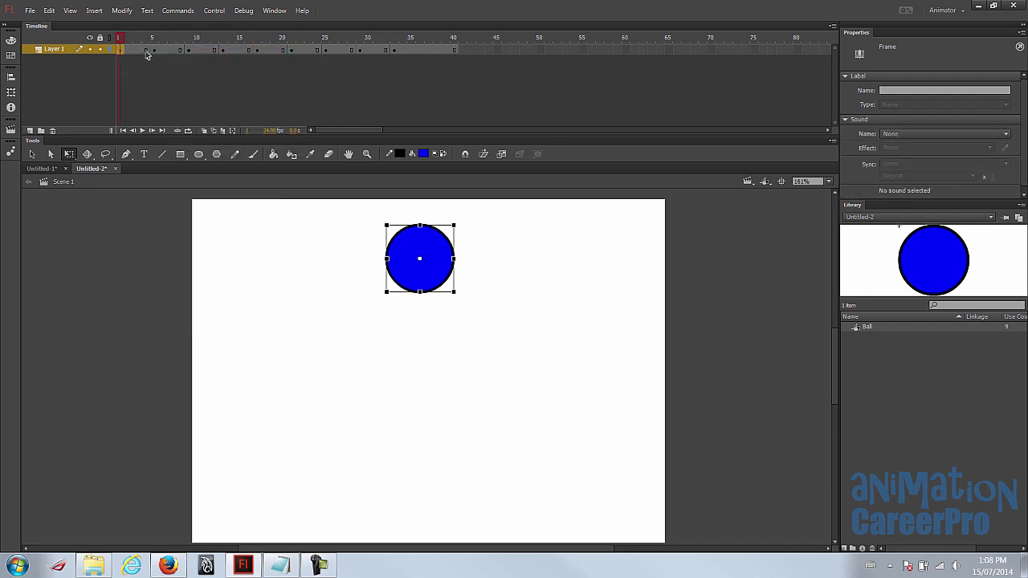
{"action": "left_click", "coordinate": [153, 49]}
{"action": "left_click", "coordinate": [188, 51]}
{"action": "left_click", "coordinate": [222, 51]}
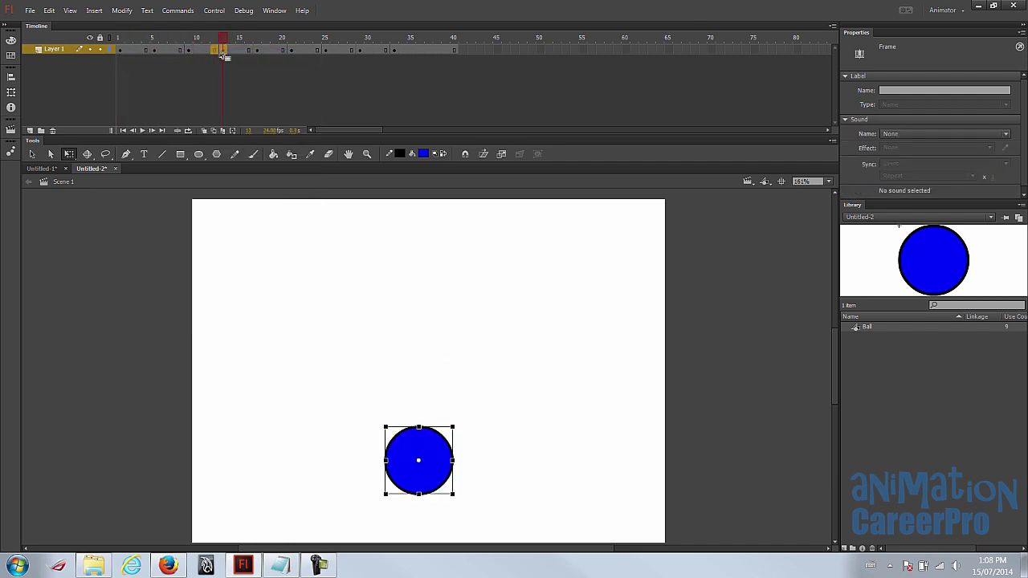
{"action": "left_click", "coordinate": [258, 51]}
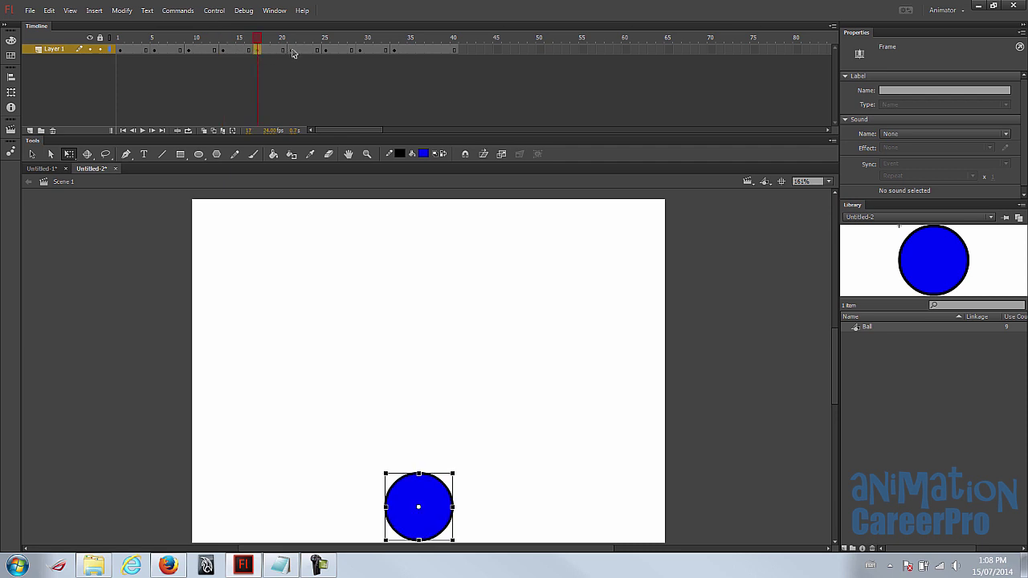
{"action": "left_click", "coordinate": [292, 50]}
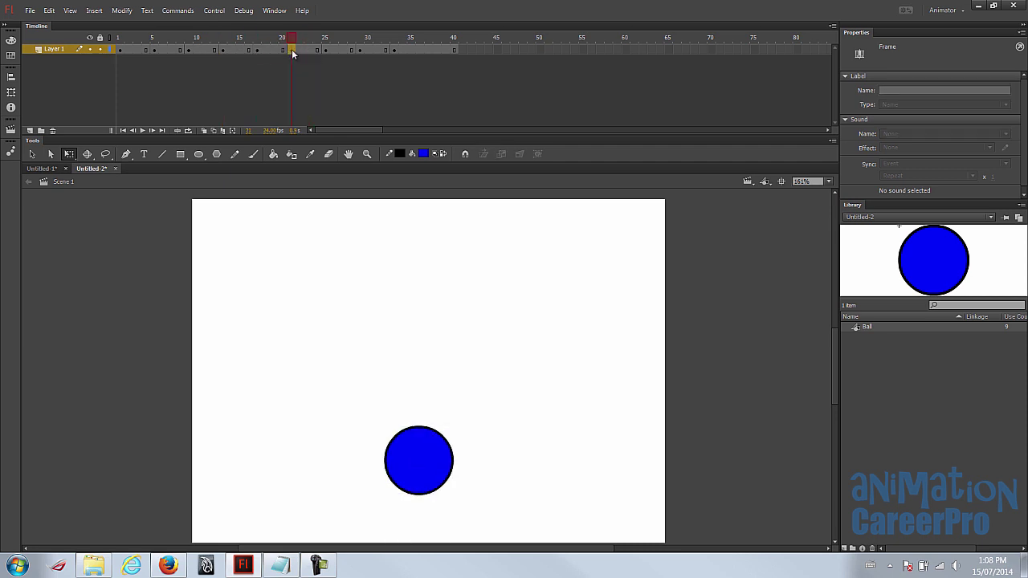
{"action": "left_click", "coordinate": [325, 50]}
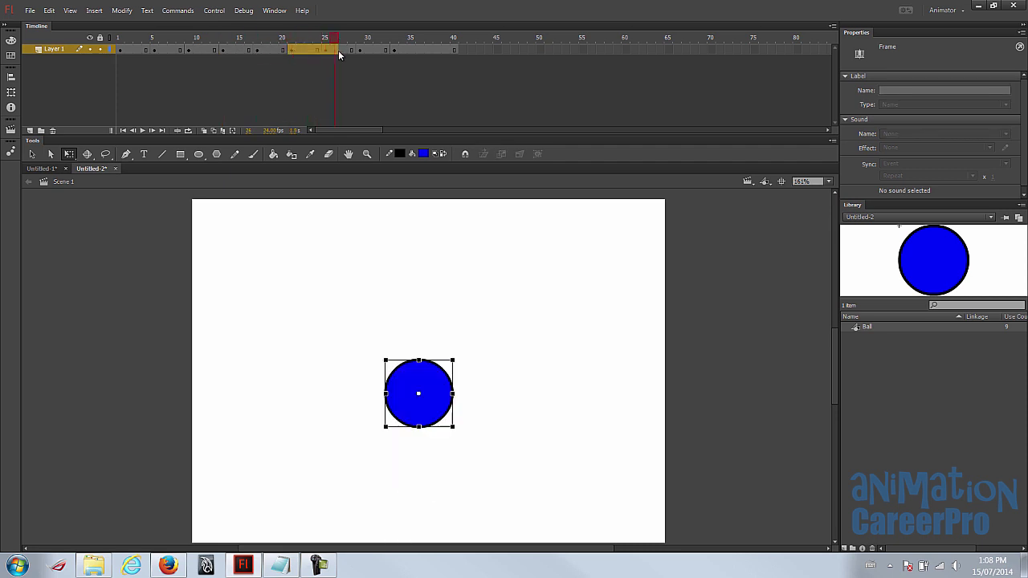
- Clear the keyframes from frame 21 through frame 33 so only the ball's fall remains
{"action": "left_click", "coordinate": [292, 50]}
{"action": "left_click_drag", "start_coordinate": [292, 51], "coordinate": [395, 54]}
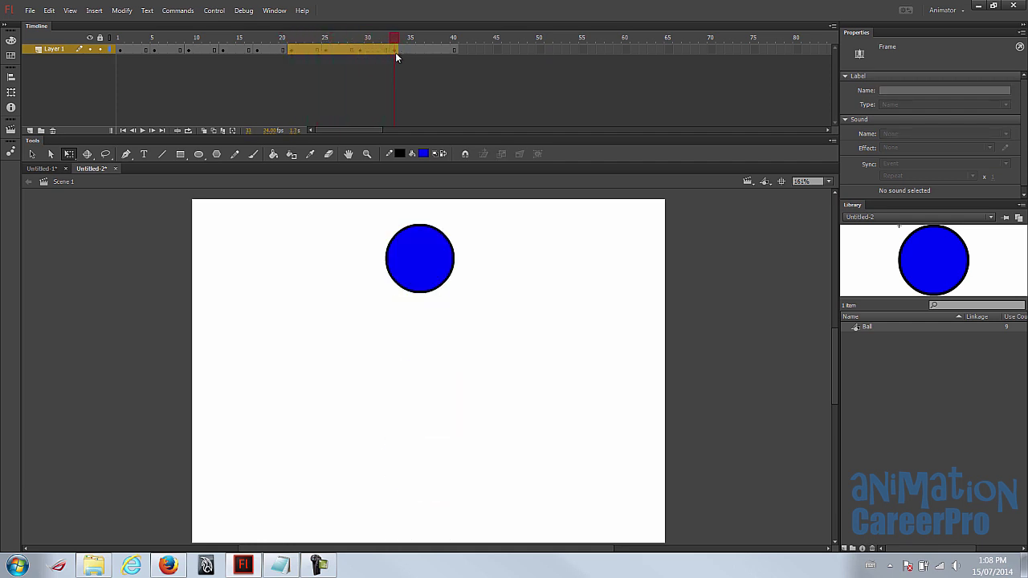
{"action": "right_click", "coordinate": [394, 52]}
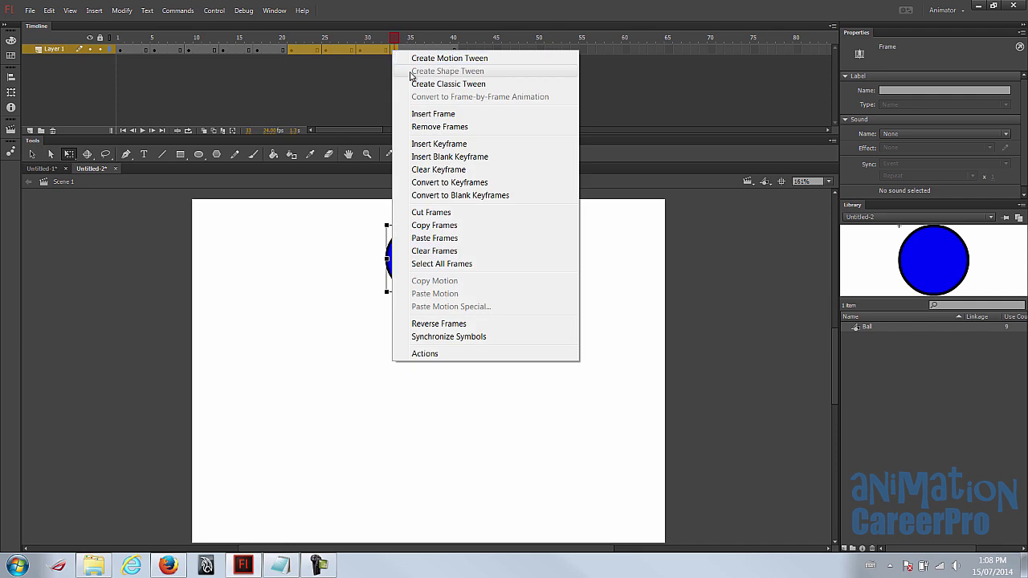
{"action": "left_click", "coordinate": [451, 170]}
- Scrub through the ball's fall between frames 1 and 17, and select the ball at frame 1
{"action": "left_click", "coordinate": [258, 40]}
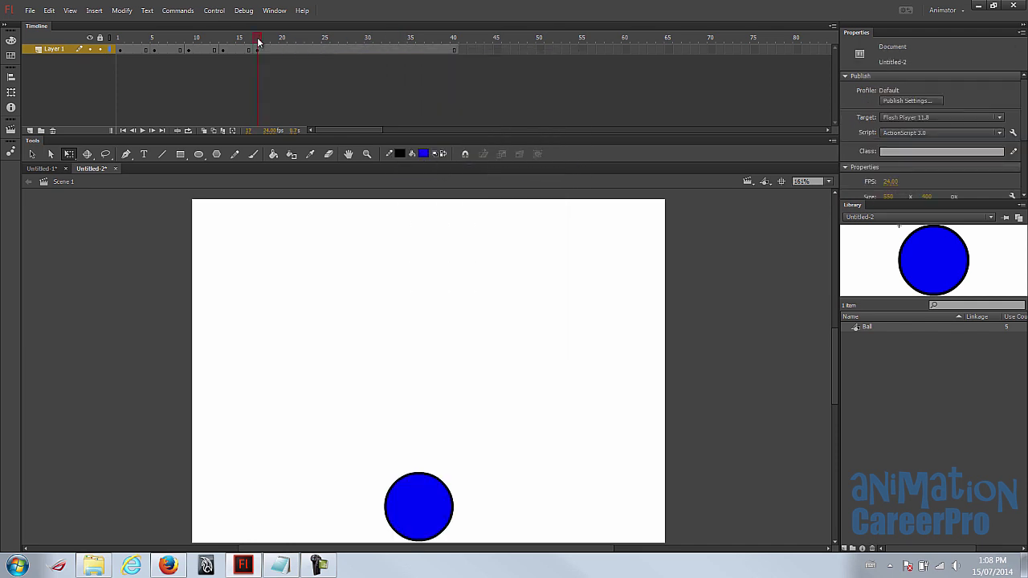
{"action": "left_click_drag", "start_coordinate": [120, 45], "coordinate": [259, 46]}
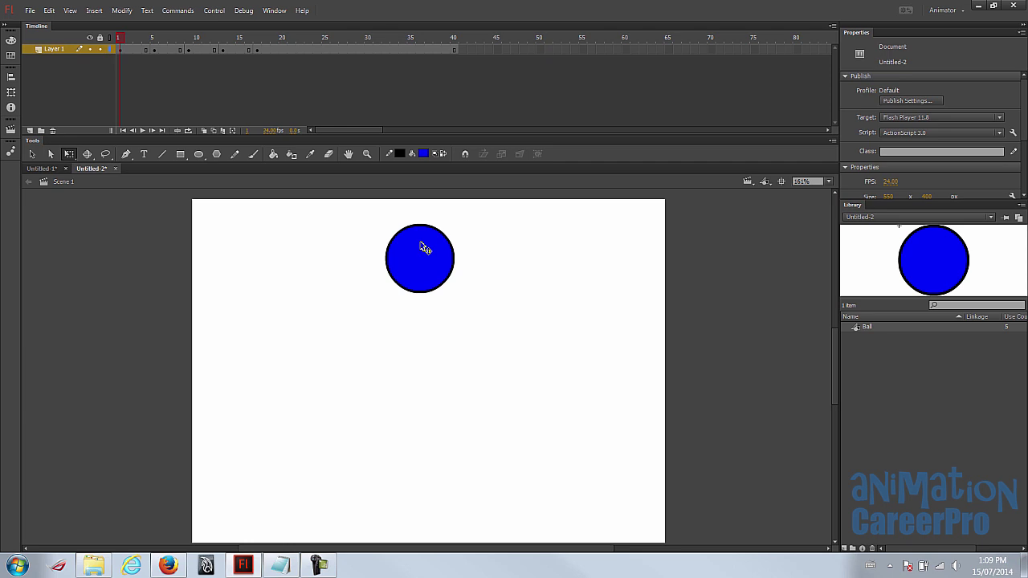
{"action": "left_click", "coordinate": [424, 248]}
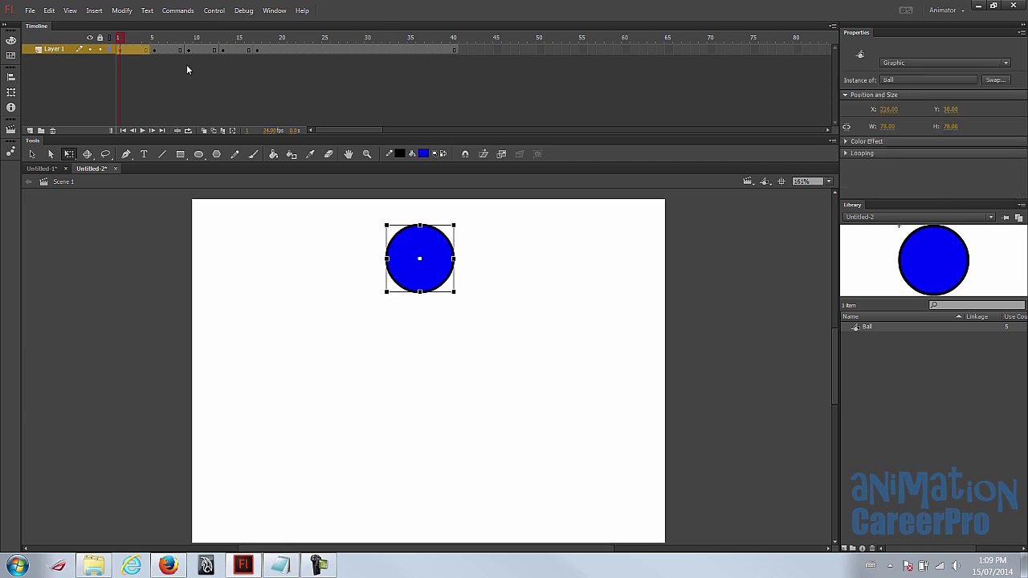
- Turn on onion skinning and narrow its range around the frame 5 keyframe
{"action": "left_click", "coordinate": [123, 49]}
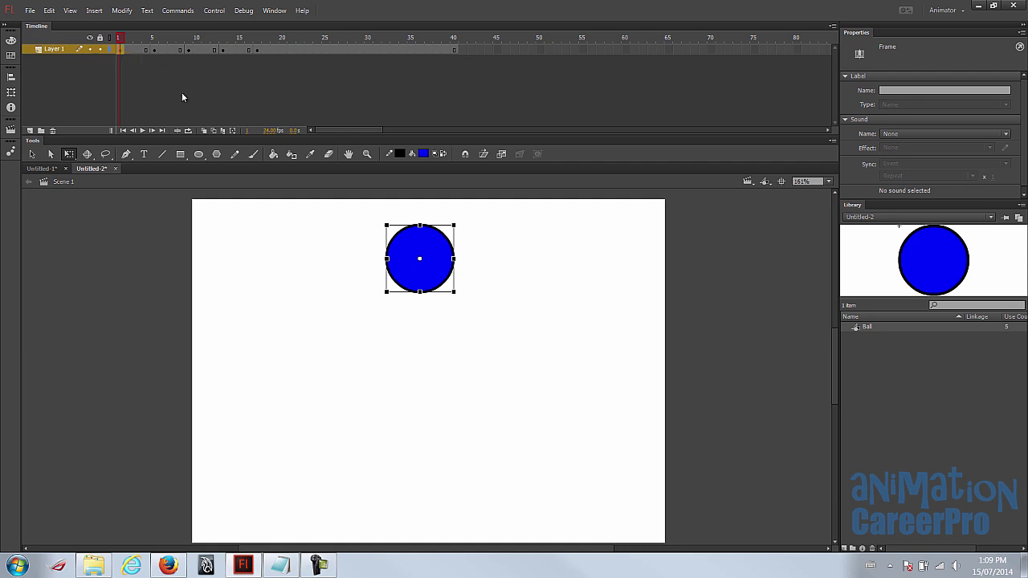
{"action": "left_click", "coordinate": [206, 130]}
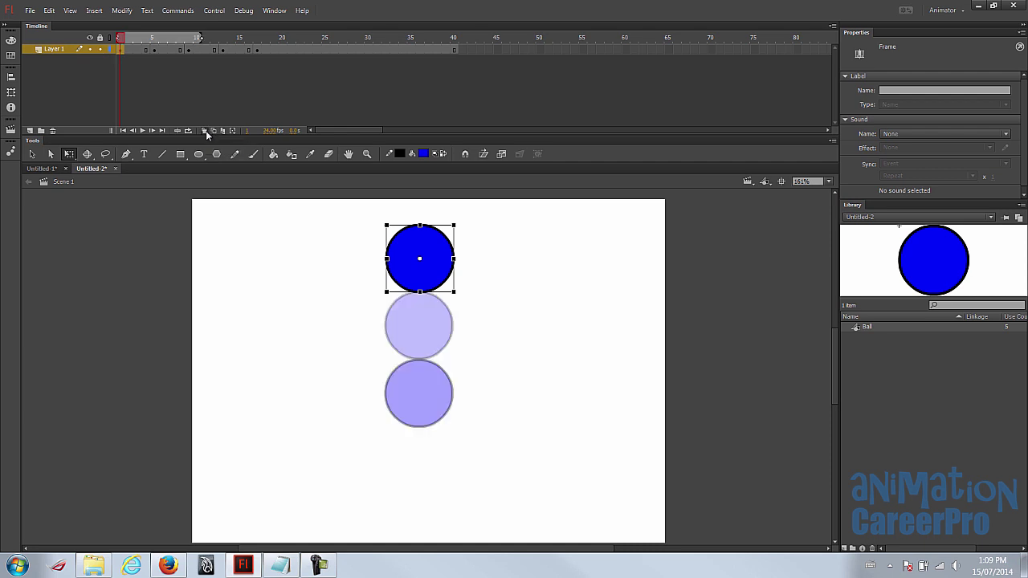
{"action": "left_click", "coordinate": [153, 37]}
{"action": "left_click_drag", "start_coordinate": [199, 38], "coordinate": [167, 41]}
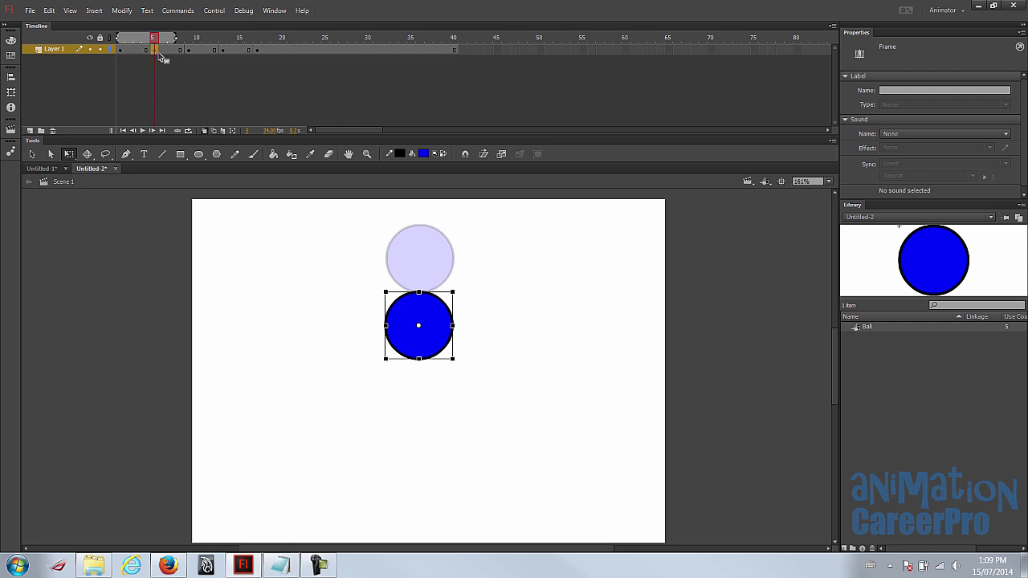
- Nudge the ball at the frame 5 keyframe straight up to Y 53.85 so it overlaps the frame 1 position
{"action": "left_click", "coordinate": [428, 314]}
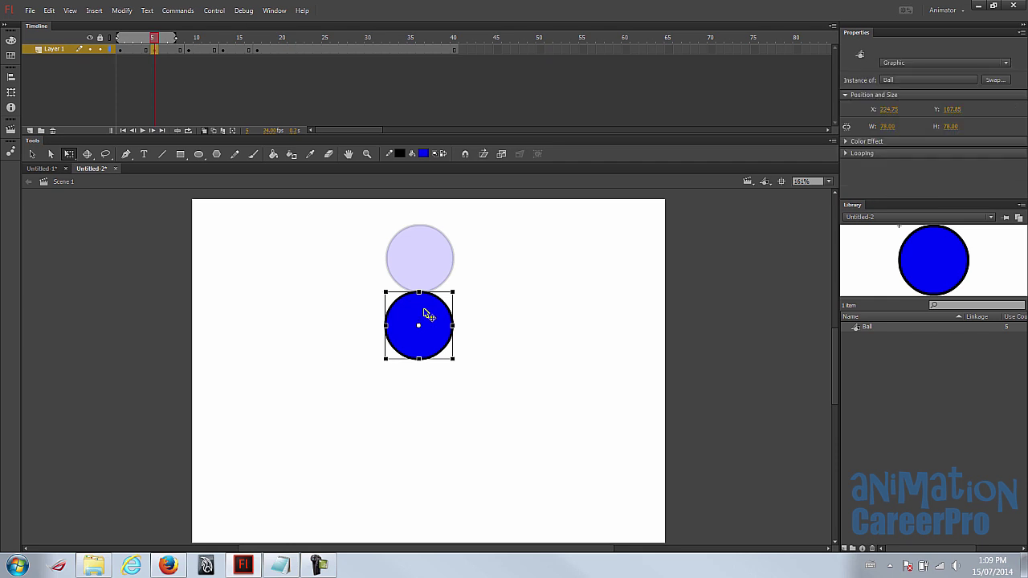
{"action": "key", "text": "Up"}
{"action": "key", "text": "Up"}
{"action": "key", "text": "Up"}
{"action": "key", "text": "Up"}
{"action": "key", "text": "Up"}
{"action": "key", "text": "Up"}
{"action": "key", "text": "Up"}
{"action": "key", "text": "Up"}
{"action": "key", "text": "Up"}
{"action": "key", "text": "Up"}
{"action": "key", "text": "Up"}
{"action": "key", "text": "Up"}
{"action": "key", "text": "Up"}
{"action": "key", "text": "Up"}
{"action": "key", "text": "Up"}
{"action": "key", "text": "Up"}
{"action": "key", "text": "Up"}
{"action": "key", "text": "Up"}
{"action": "key", "text": "Up"}
{"action": "key", "text": "Up"}
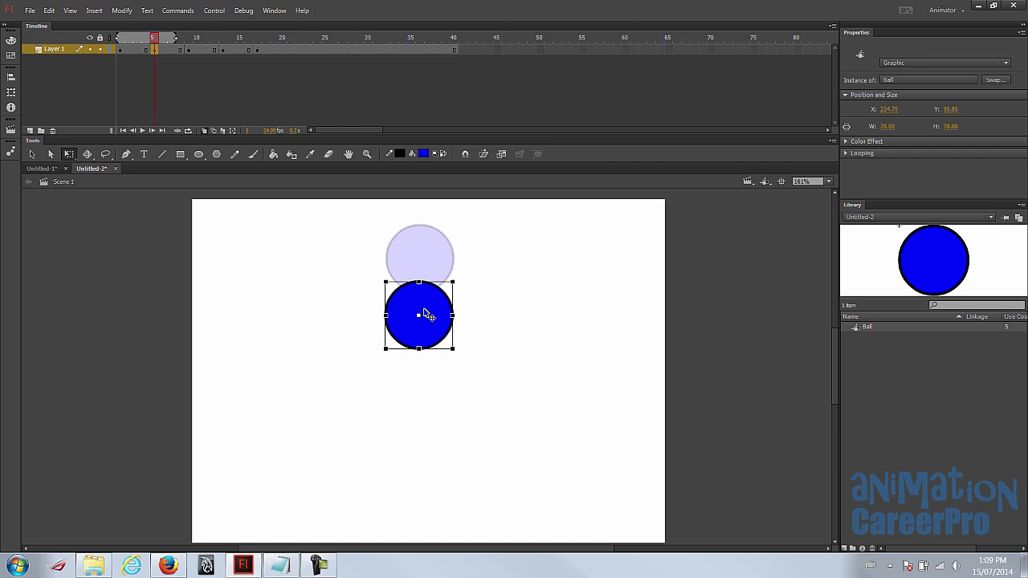
{"action": "key", "text": "Up"}
{"action": "key", "text": "Up"}
{"action": "key", "text": "Up"}
{"action": "key", "text": "Up"}
{"action": "key", "text": "Up"}
{"action": "key", "text": "Up"}
{"action": "key", "text": "Up"}
{"action": "key", "text": "Up"}
{"action": "key", "text": "Up"}
{"action": "key", "text": "Up"}
{"action": "key", "text": "Up"}
{"action": "key", "text": "Up"}
{"action": "key", "text": "Up"}
{"action": "key", "text": "Up"}
{"action": "key", "text": "Up"}
{"action": "key", "text": "Up"}
{"action": "key", "text": "Up"}
{"action": "key", "text": "Up"}
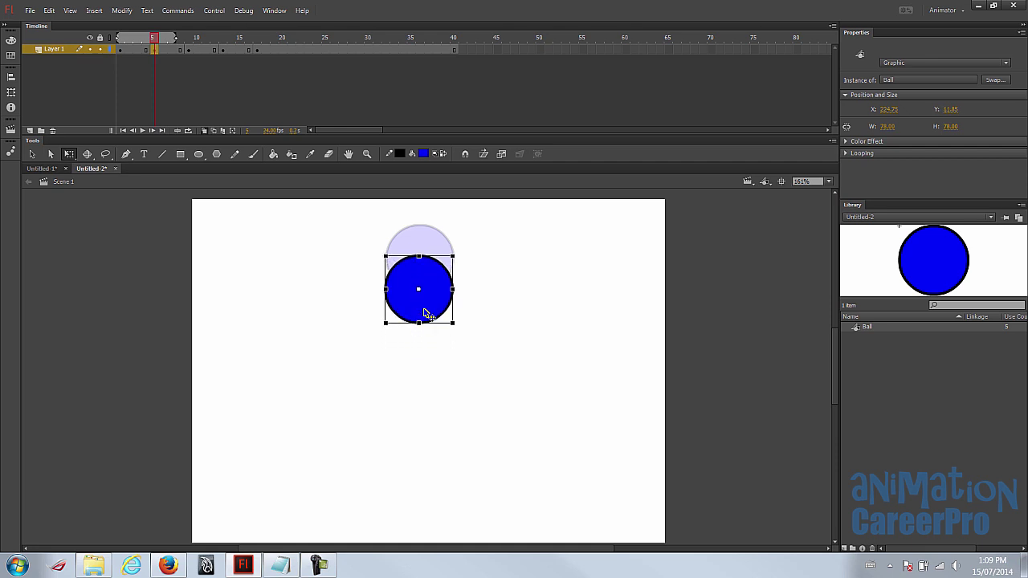
{"action": "key", "text": "Up"}
{"action": "key", "text": "Up"}
{"action": "key", "text": "Up"}
{"action": "key", "text": "Up"}
{"action": "key", "text": "Up"}
{"action": "key", "text": "Up"}
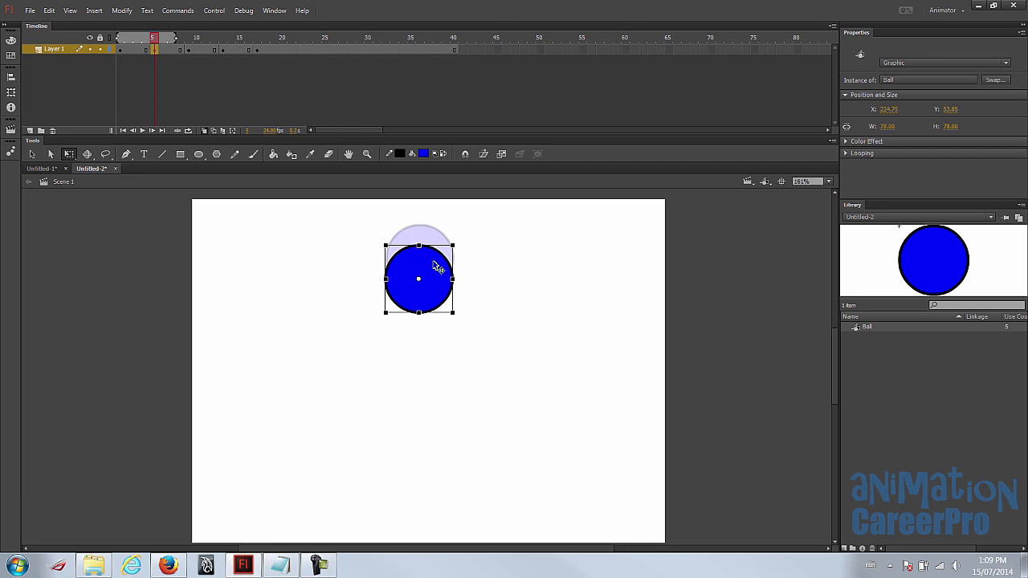
- Compare the ball at frames 4 and 5, and shift the keyframes from frame 5 through 17 so they start at frame 8
{"action": "left_click", "coordinate": [136, 49]}
{"action": "left_click", "coordinate": [146, 50]}
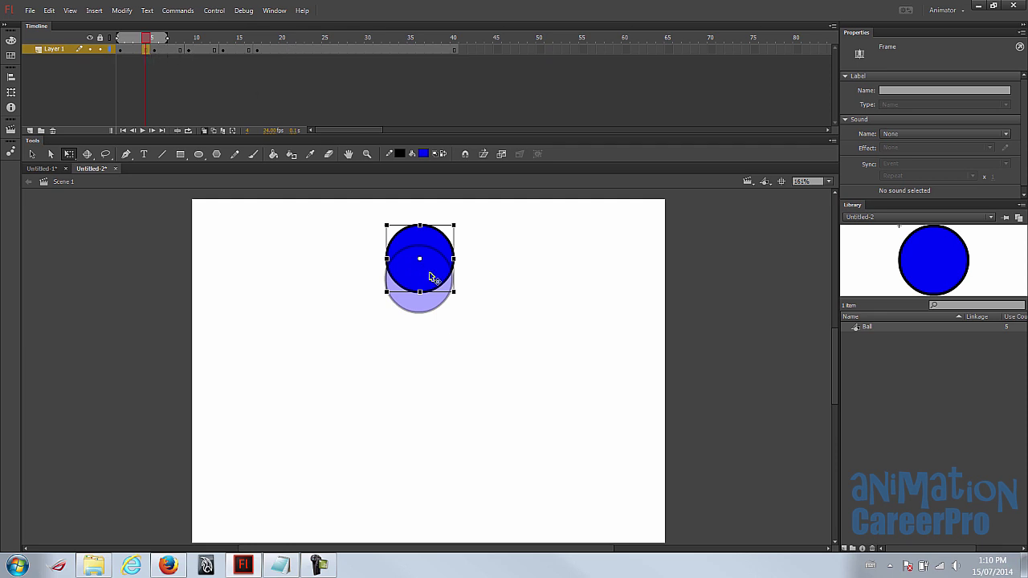
{"action": "left_click", "coordinate": [155, 50]}
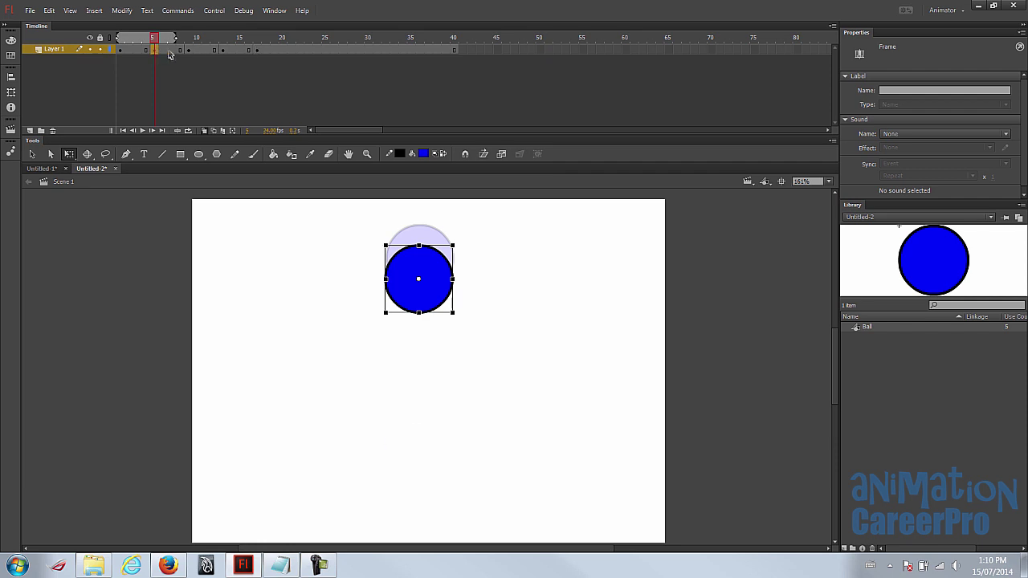
{"action": "left_click", "coordinate": [257, 50], "text": "shift"}
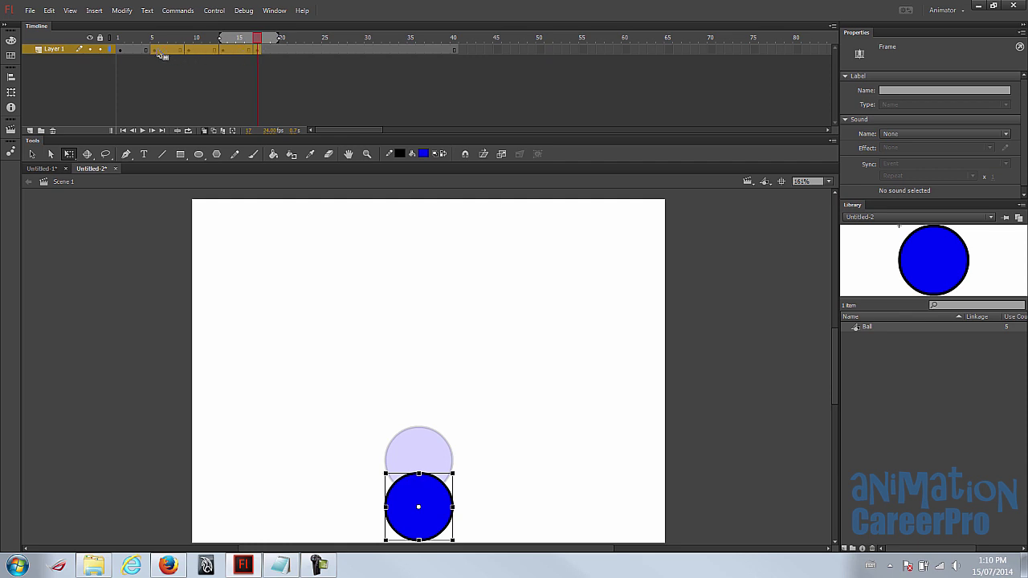
{"action": "left_click_drag", "start_coordinate": [160, 53], "coordinate": [179, 57]}
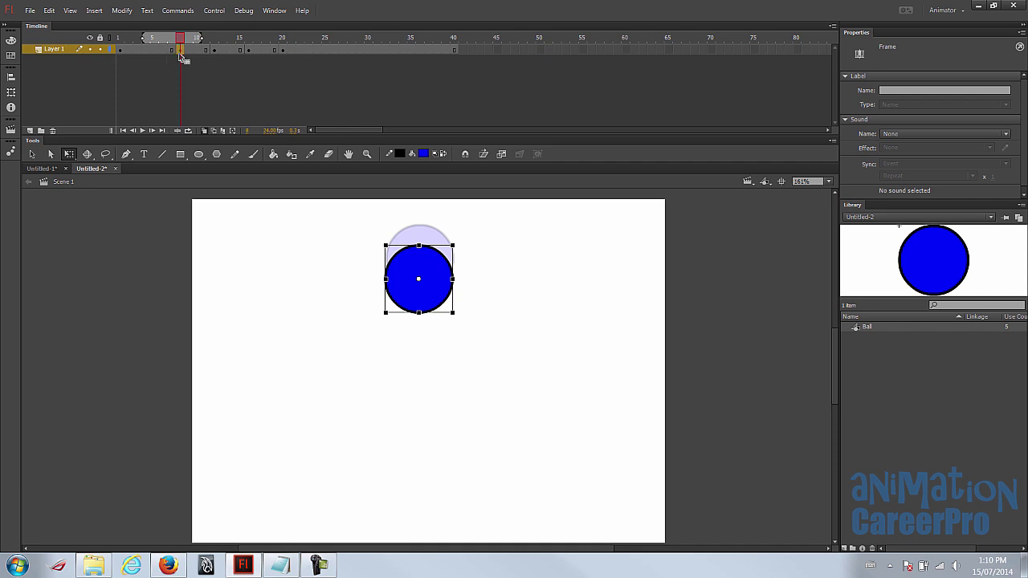
- Step from frame 1 to frame 8 to examine the ball's hold and its first drop
{"action": "left_click", "coordinate": [122, 51]}
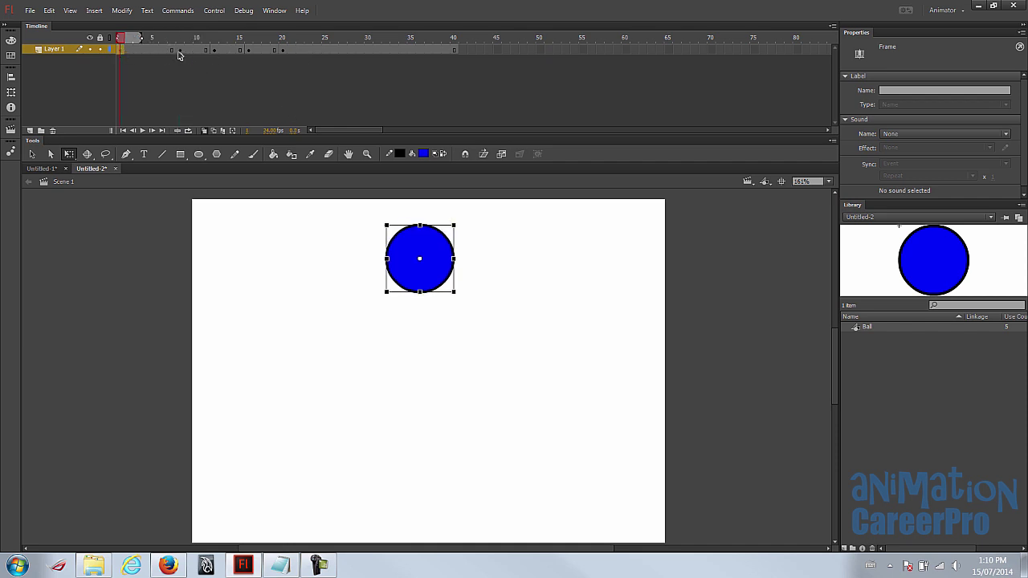
{"action": "left_click", "coordinate": [181, 53]}
{"action": "left_click", "coordinate": [131, 53]}
{"action": "key", "text": "period"}
{"action": "key", "text": "period"}
{"action": "key", "text": "period"}
{"action": "key", "text": "period"}
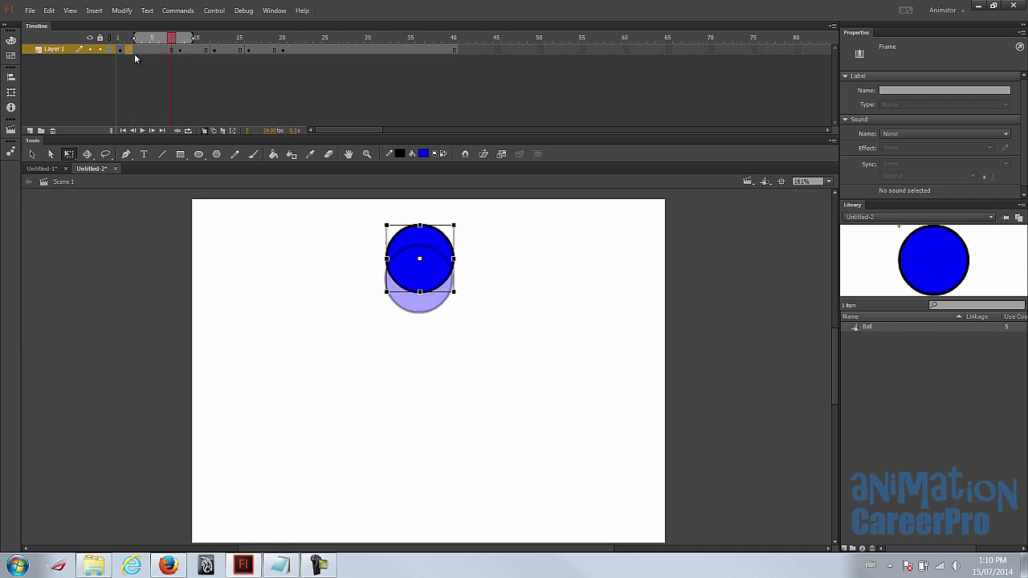
{"action": "left_click", "coordinate": [181, 53]}
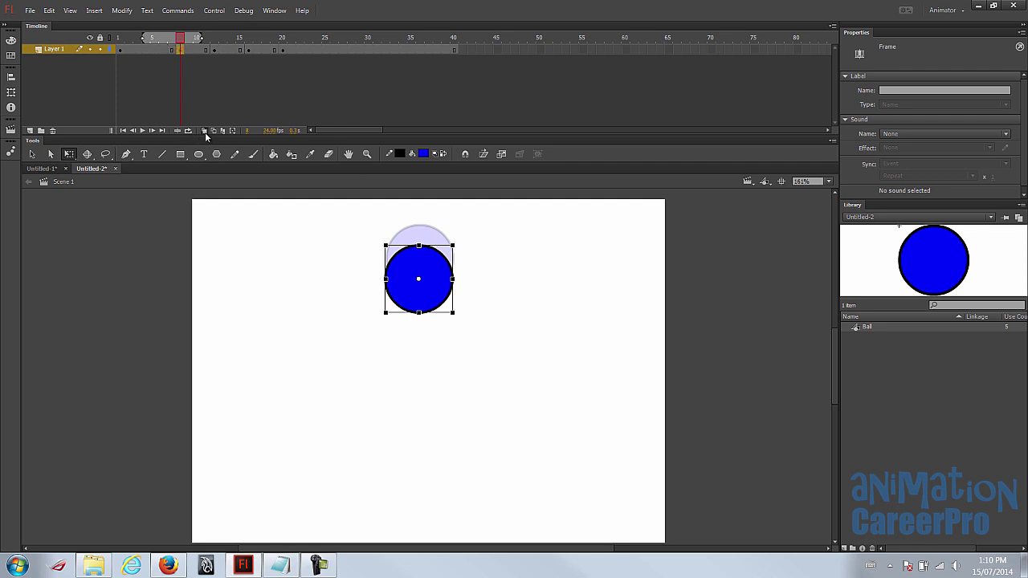
- Create a classic tween between frames 1 and 8, turn off onion skinning, and play the animation from frame 1
{"action": "left_click", "coordinate": [146, 51]}
{"action": "right_click", "coordinate": [146, 51]}
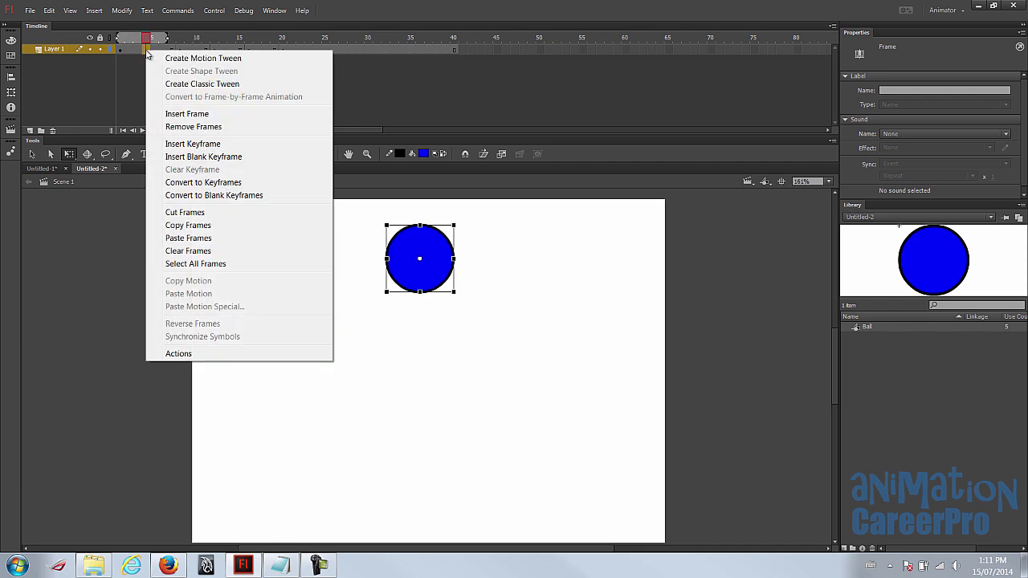
{"action": "left_click", "coordinate": [183, 82]}
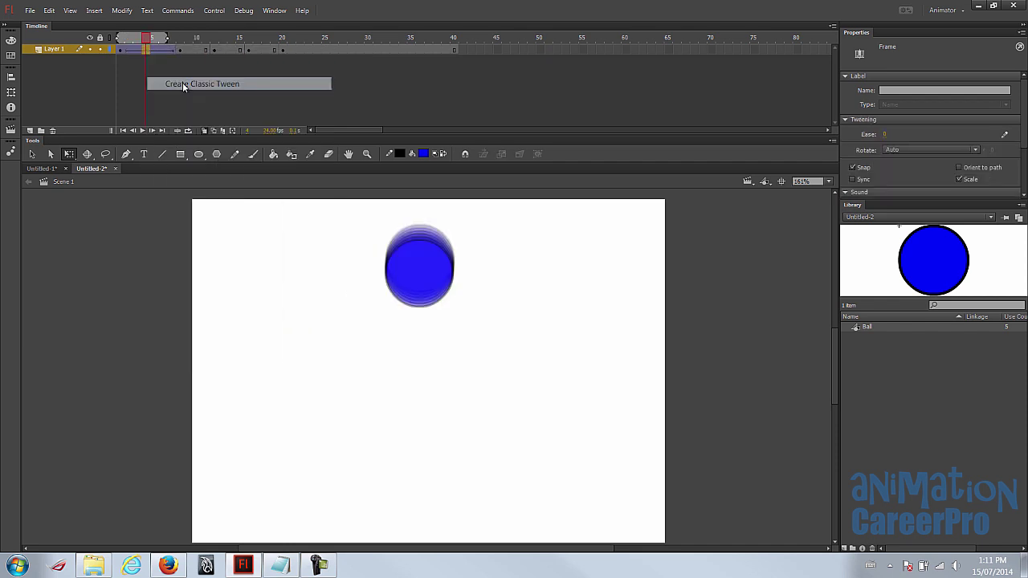
{"action": "left_click", "coordinate": [204, 131]}
{"action": "left_click", "coordinate": [121, 40]}
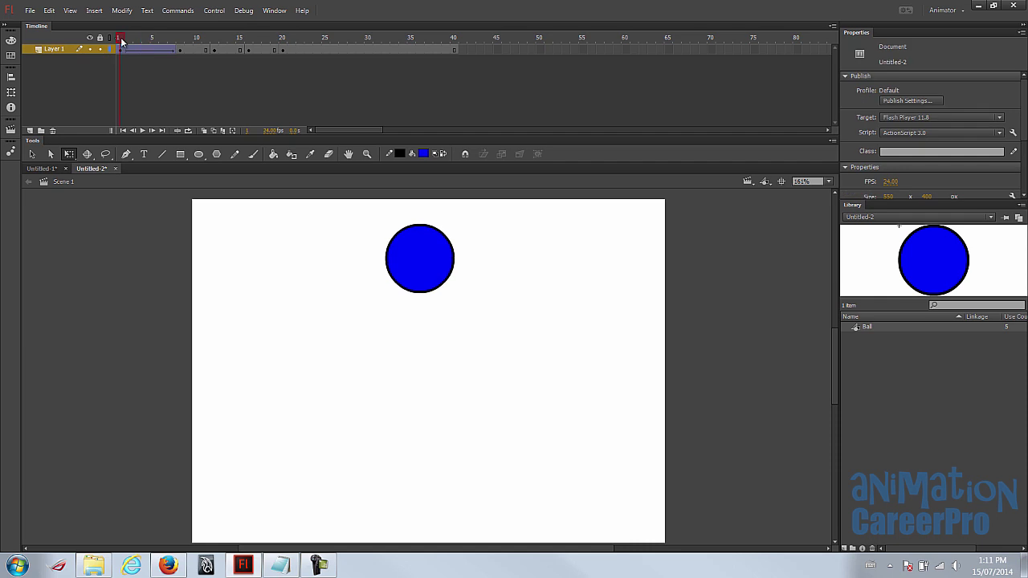
{"action": "key", "text": "Return"}
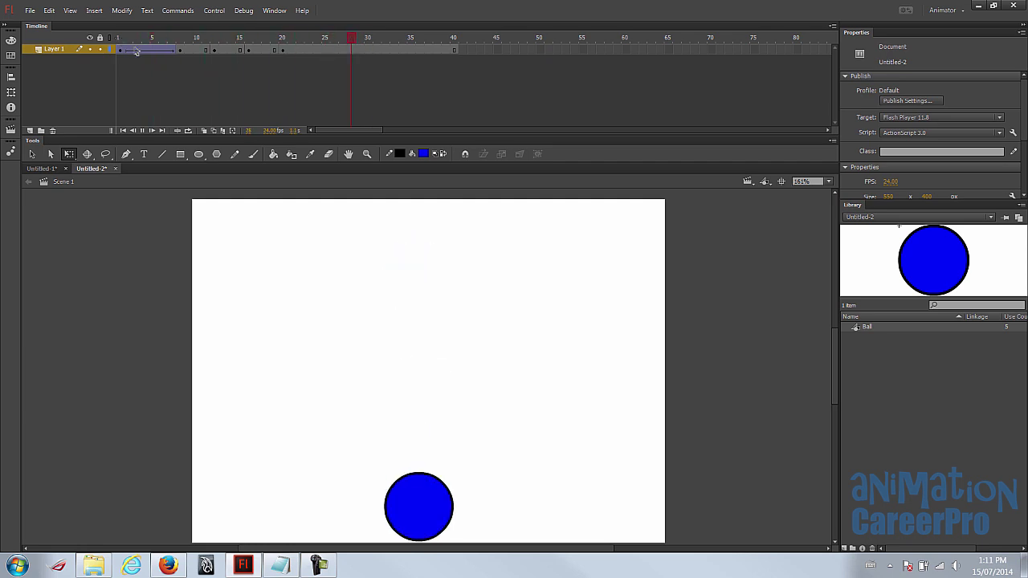
- Remove the tween between frames 1 and 8, and turn onion skinning back on at frame 8
{"action": "right_click", "coordinate": [145, 50]}
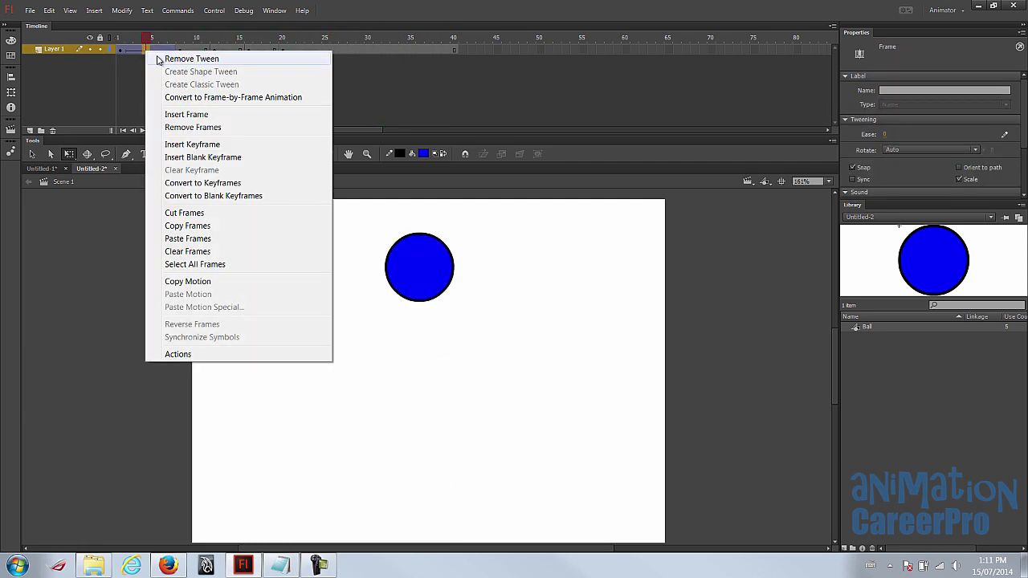
{"action": "left_click", "coordinate": [160, 52]}
{"action": "left_click_drag", "start_coordinate": [161, 38], "coordinate": [179, 38]}
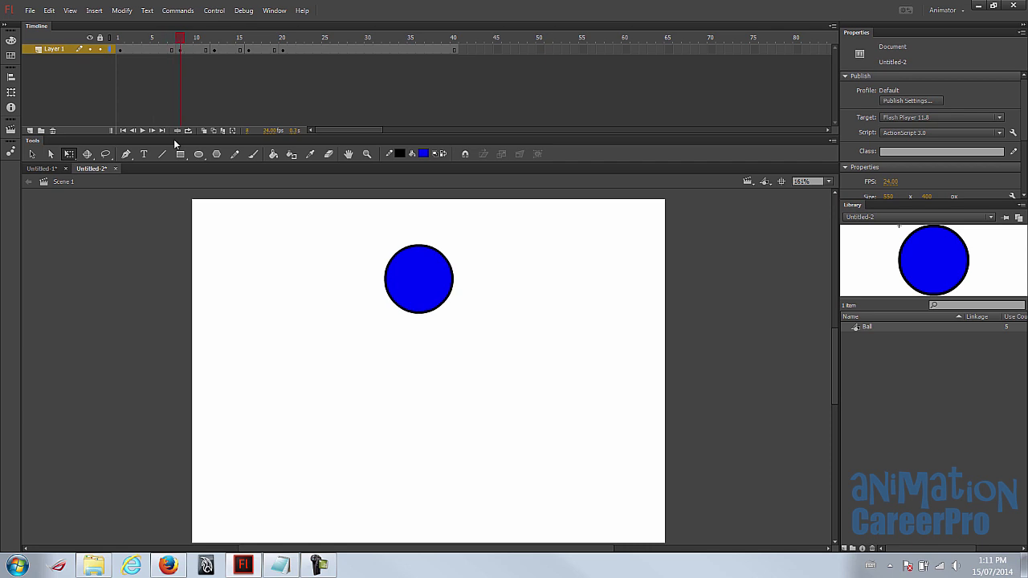
{"action": "left_click", "coordinate": [205, 131]}
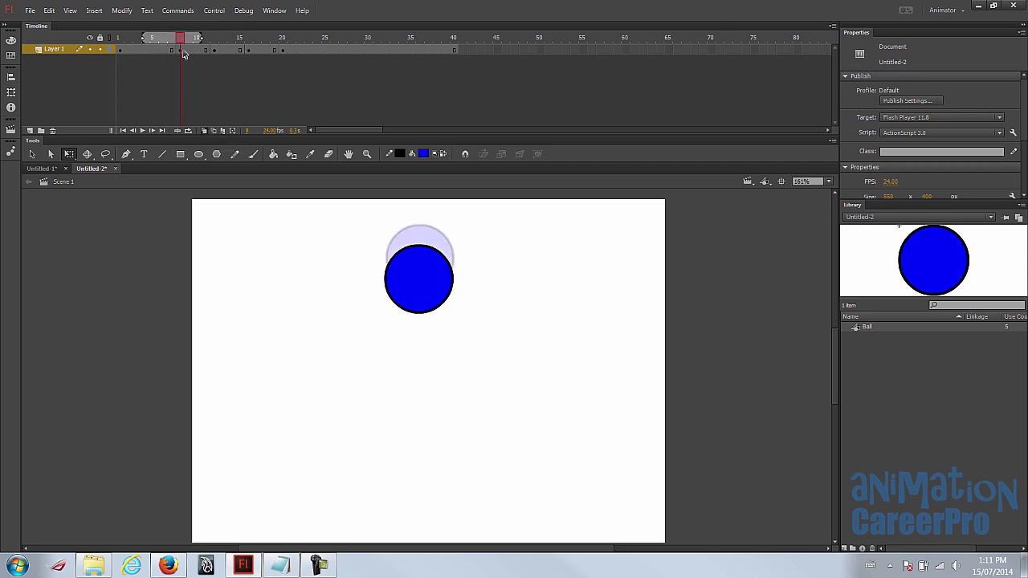
- Go to the frame 12 keyframe and extend the onion skin range back to frame 1
{"action": "left_click", "coordinate": [182, 51]}
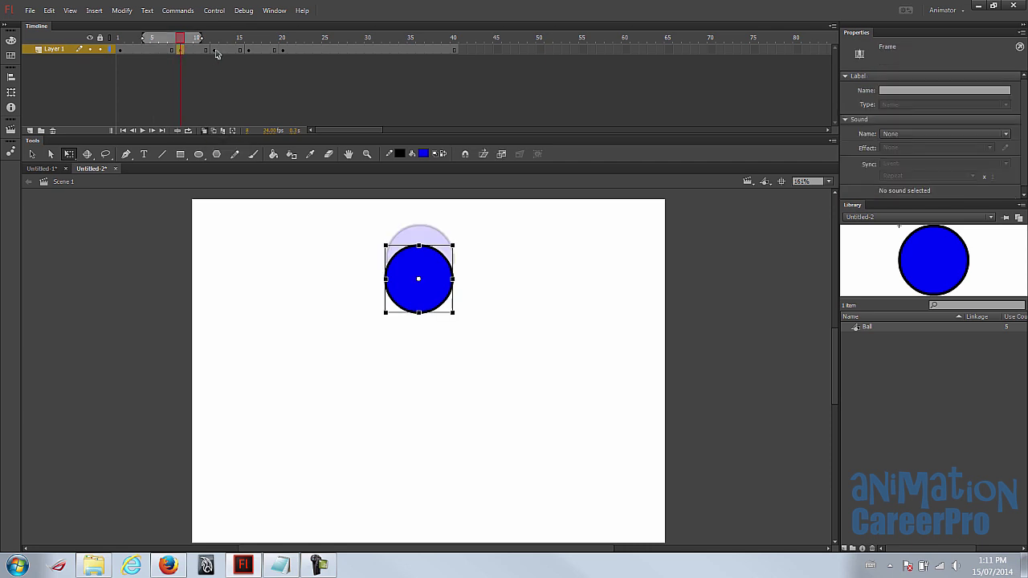
{"action": "left_click", "coordinate": [215, 53]}
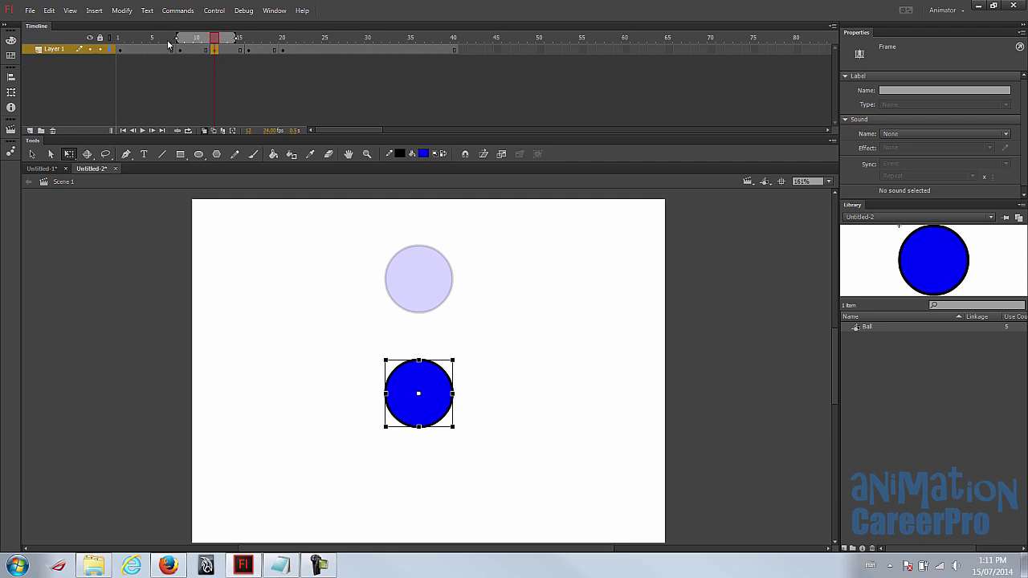
{"action": "left_click_drag", "start_coordinate": [176, 38], "coordinate": [119, 44]}
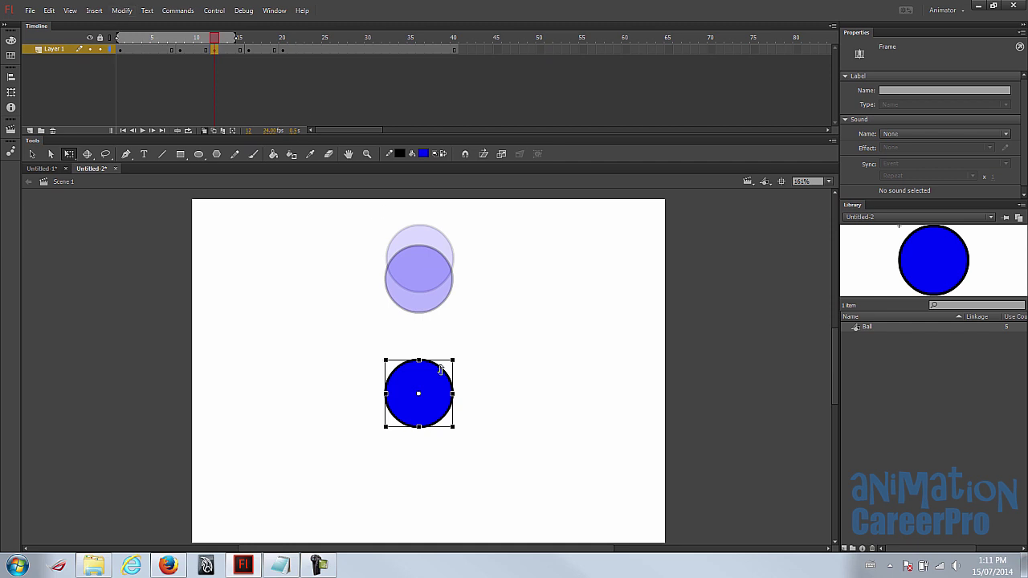
- Nudge the ball at frame 12 vertically to Y 120.95, just overlapping the frame 8 position
{"action": "left_click", "coordinate": [438, 385]}
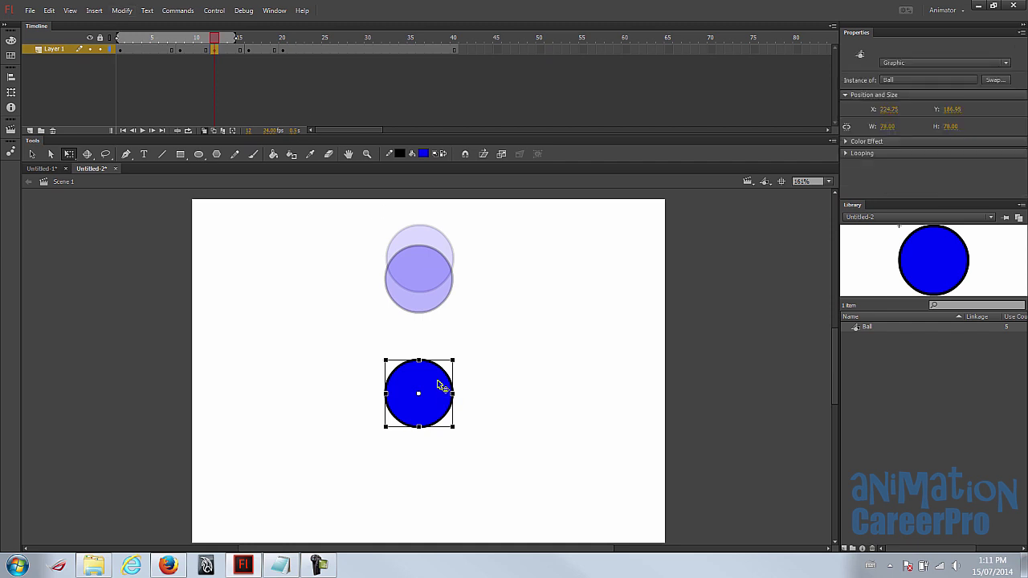
{"action": "key", "text": "Up"}
{"action": "key", "text": "Up"}
{"action": "key", "text": "Up"}
{"action": "key", "text": "Up"}
{"action": "key", "text": "Up"}
{"action": "key", "text": "Up"}
{"action": "key", "text": "Up"}
{"action": "key", "text": "Up"}
{"action": "key", "text": "Up"}
{"action": "key", "text": "Up"}
{"action": "key", "text": "Up"}
{"action": "key", "text": "Up"}
{"action": "key", "text": "Up"}
{"action": "key", "text": "Up"}
{"action": "key", "text": "Up"}
{"action": "key", "text": "Up"}
{"action": "key", "text": "Up"}
{"action": "key", "text": "Up"}
{"action": "key", "text": "Up"}
{"action": "key", "text": "Up"}
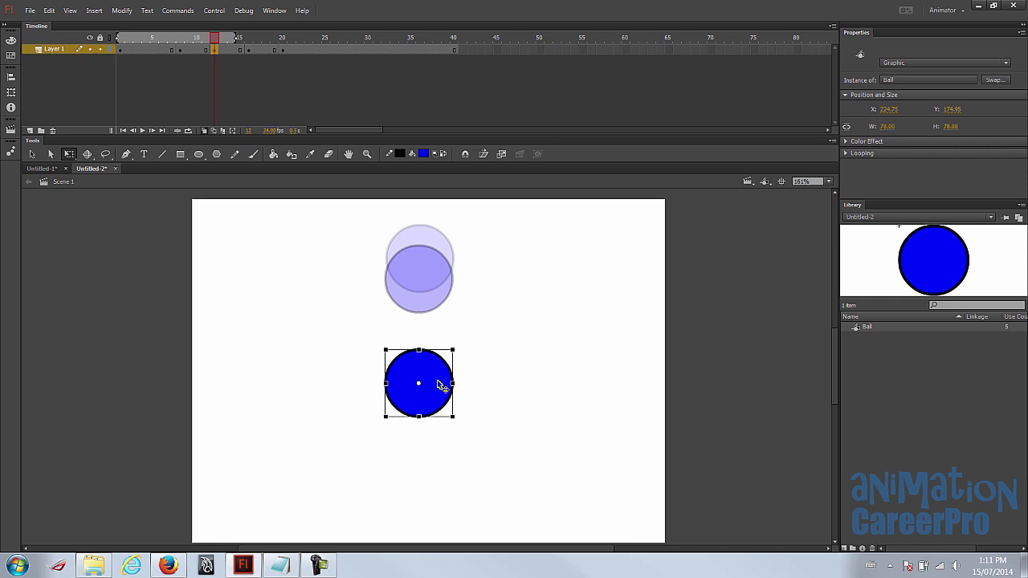
{"action": "key", "text": "Up"}
{"action": "key", "text": "Up"}
{"action": "key", "text": "Up"}
{"action": "key", "text": "Up"}
{"action": "key", "text": "Up"}
{"action": "key", "text": "Up"}
{"action": "key", "text": "Up"}
{"action": "key", "text": "Up"}
{"action": "key", "text": "Up"}
{"action": "key", "text": "Up"}
{"action": "key", "text": "Up"}
{"action": "key", "text": "Up"}
{"action": "key", "text": "Up"}
{"action": "key", "text": "Up"}
{"action": "key", "text": "Up"}
{"action": "key", "text": "Up"}
{"action": "key", "text": "Up"}
{"action": "key", "text": "Up"}
{"action": "key", "text": "Up"}
{"action": "key", "text": "Up"}
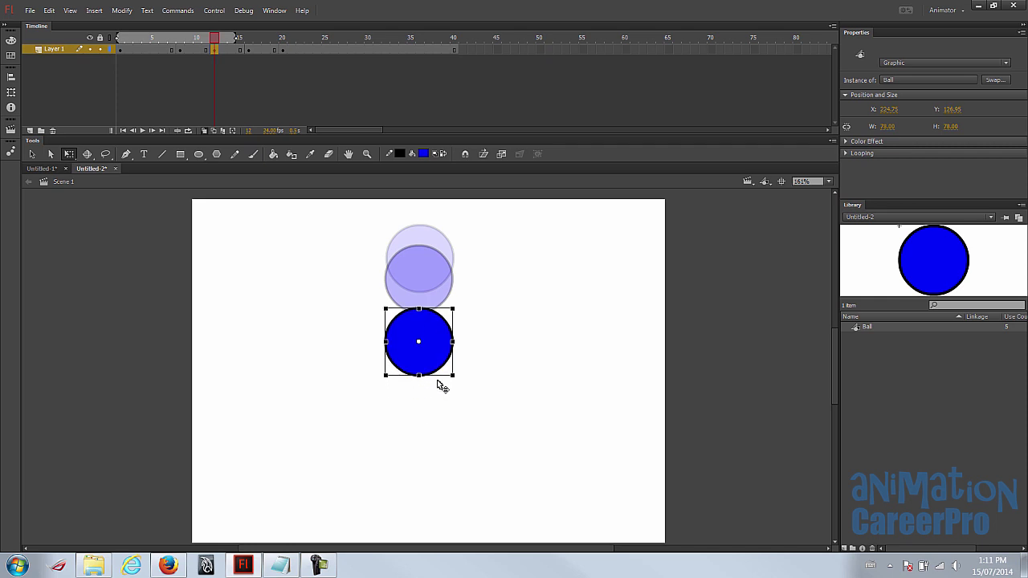
{"action": "key", "text": "Up"}
{"action": "key", "text": "Up"}
{"action": "key", "text": "Up"}
{"action": "key", "text": "Up"}
{"action": "key", "text": "Up"}
{"action": "key", "text": "Up"}
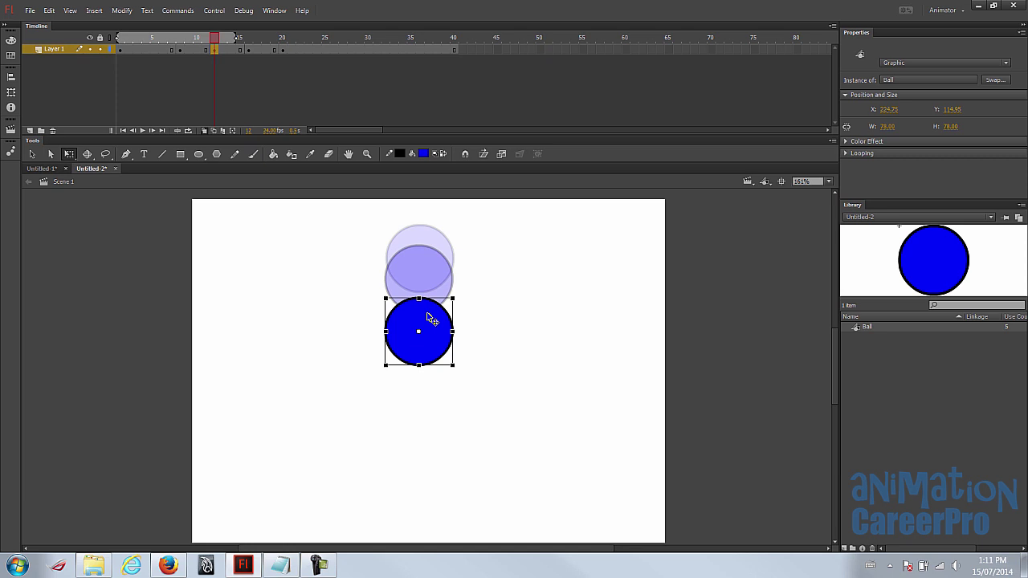
{"action": "key", "text": "Down"}
{"action": "key", "text": "Down"}
{"action": "key", "text": "Down"}
{"action": "key", "text": "Down"}
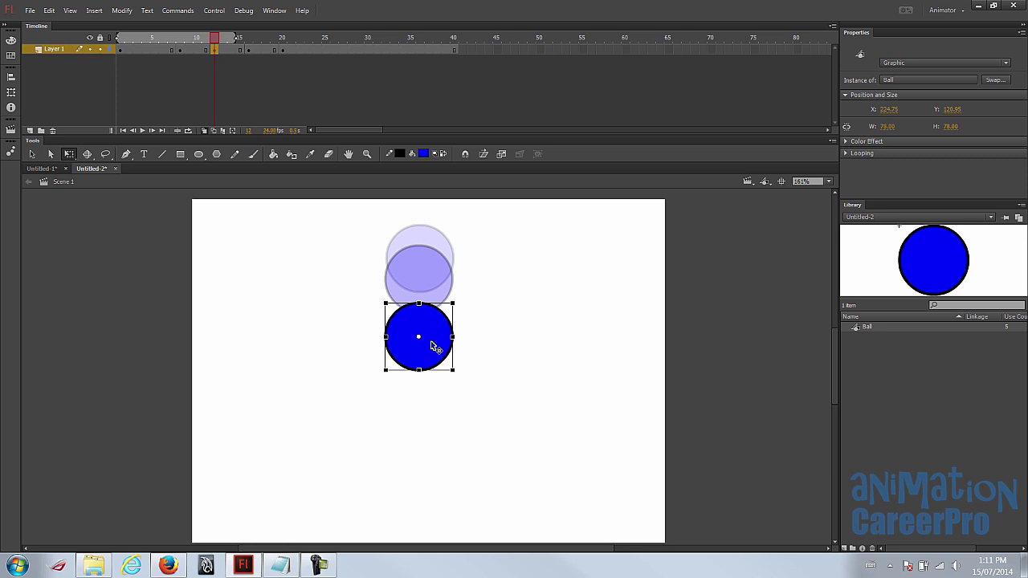
- Advance to the frame 16 keyframe and move its ball straight up or down to Y 192.95, below the frame 12 position
{"action": "key", "text": "period"}
{"action": "key", "text": "period"}
{"action": "key", "text": "period"}
{"action": "key", "text": "period"}
{"action": "left_click_drag", "start_coordinate": [434, 345], "coordinate": [430, 403]}
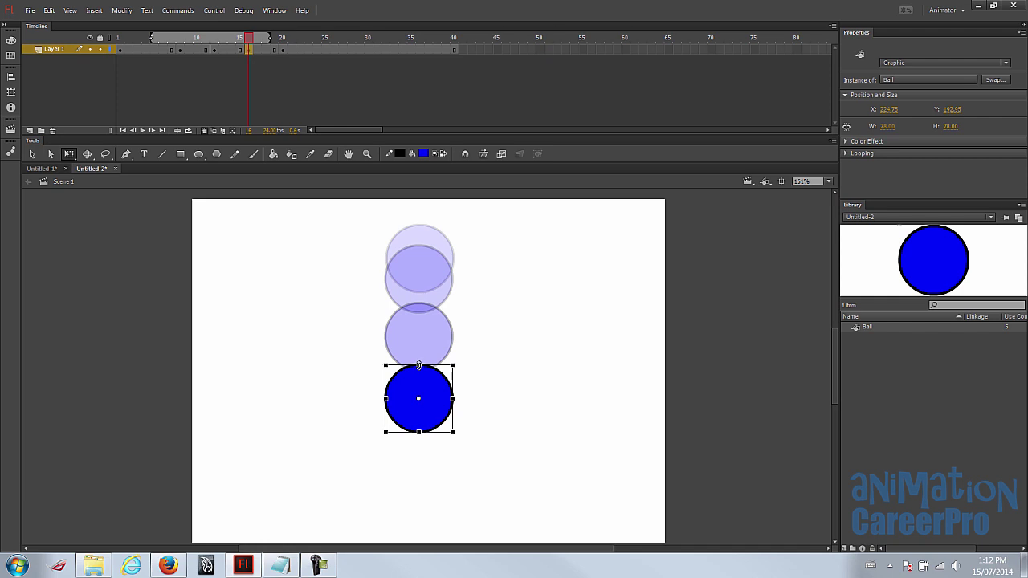
- Try stretching the frame 16 ball to about 37 wide by 122 high, and remove the transform
{"action": "left_click_drag", "start_coordinate": [384, 399], "coordinate": [393, 398]}
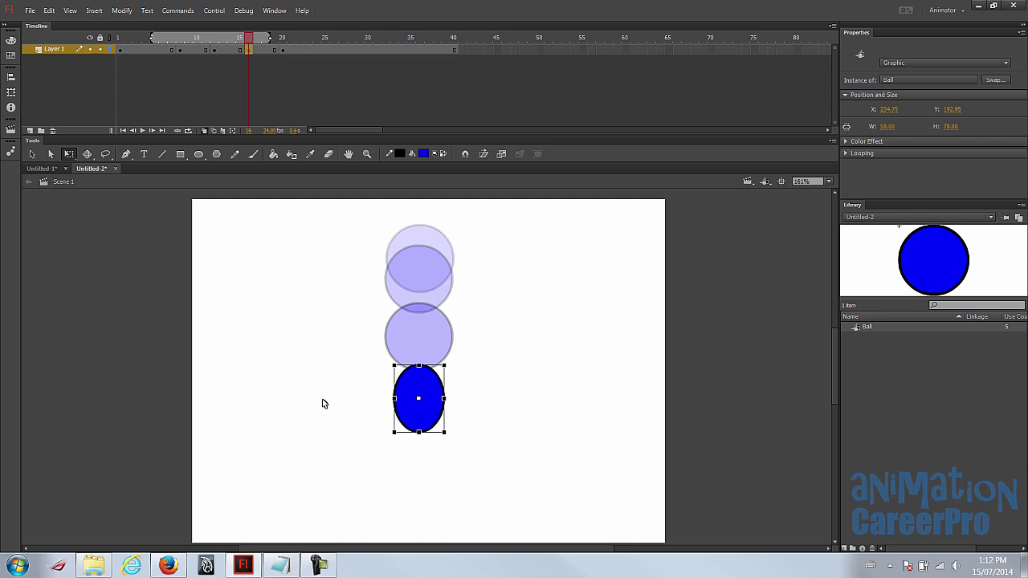
{"action": "left_click_drag", "start_coordinate": [408, 402], "coordinate": [403, 398]}
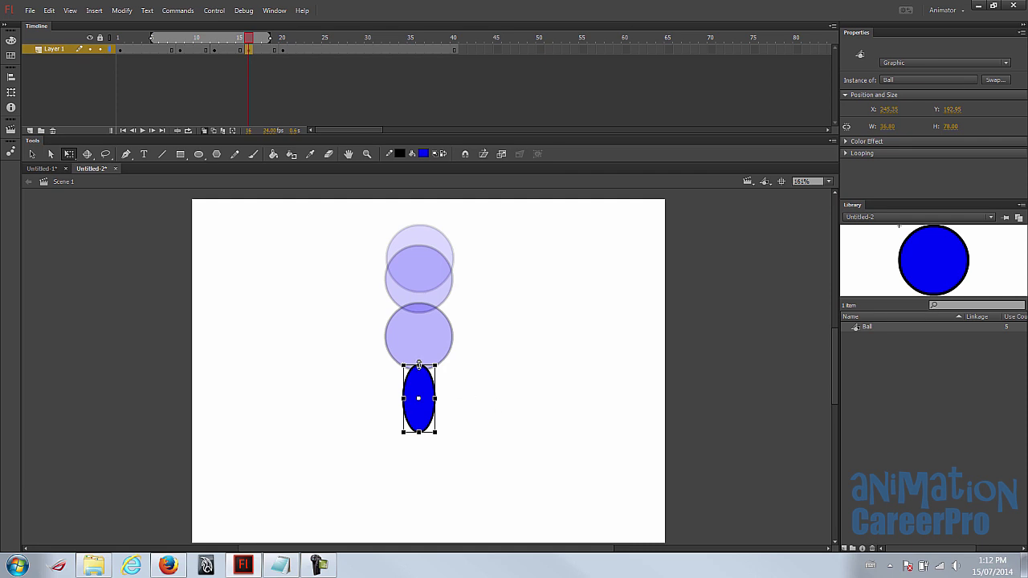
{"action": "left_click_drag", "start_coordinate": [418, 364], "coordinate": [430, 344]}
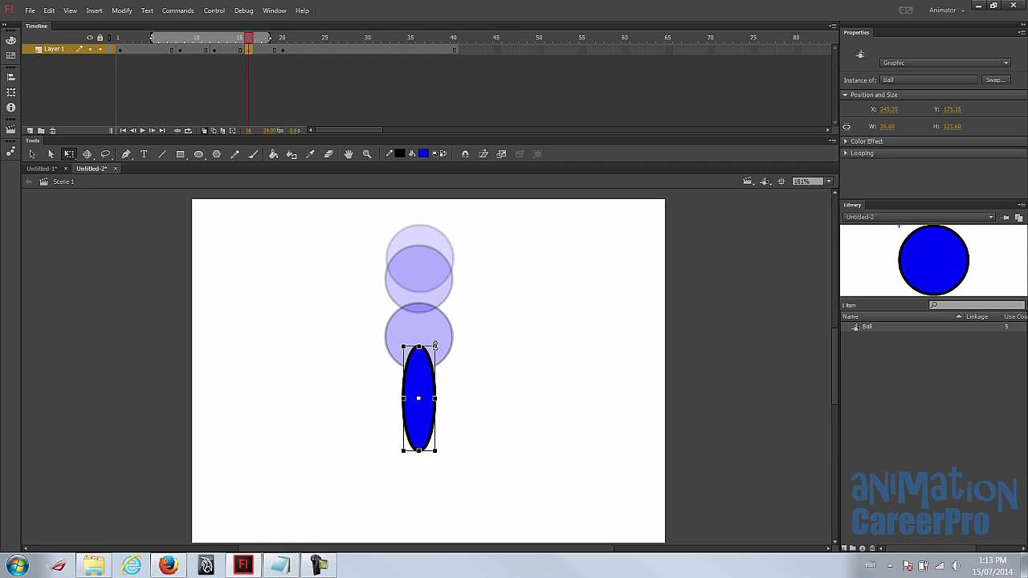
{"action": "left_click", "coordinate": [454, 402]}
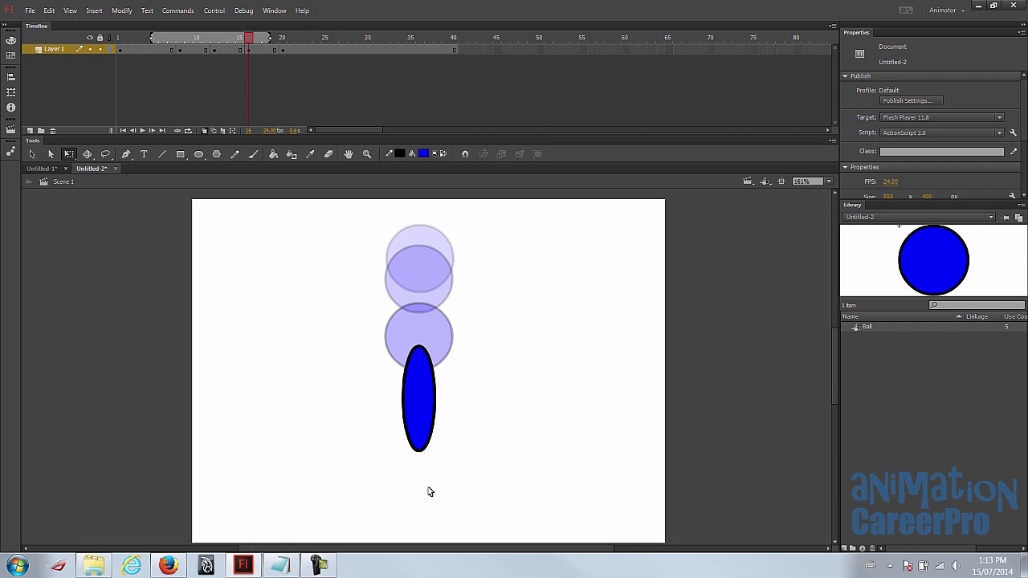
{"action": "key", "text": "ctrl+a"}
{"action": "key", "text": "ctrl+shift+z"}
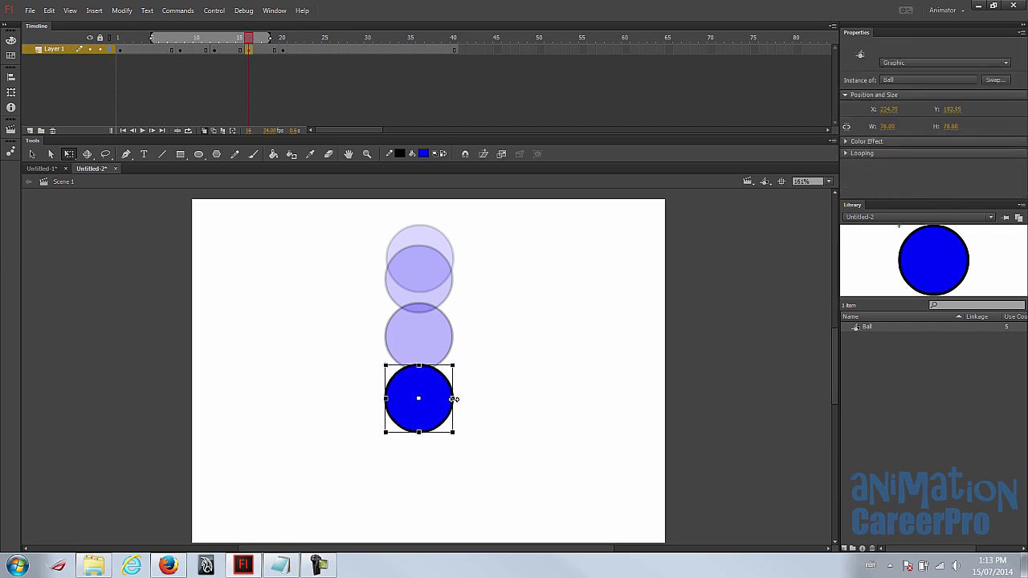
- Stretch the frame 16 ball to about 65.5 wide by 93 high, and move it down to about Y 221
{"action": "left_click_drag", "start_coordinate": [454, 399], "coordinate": [448, 399]}
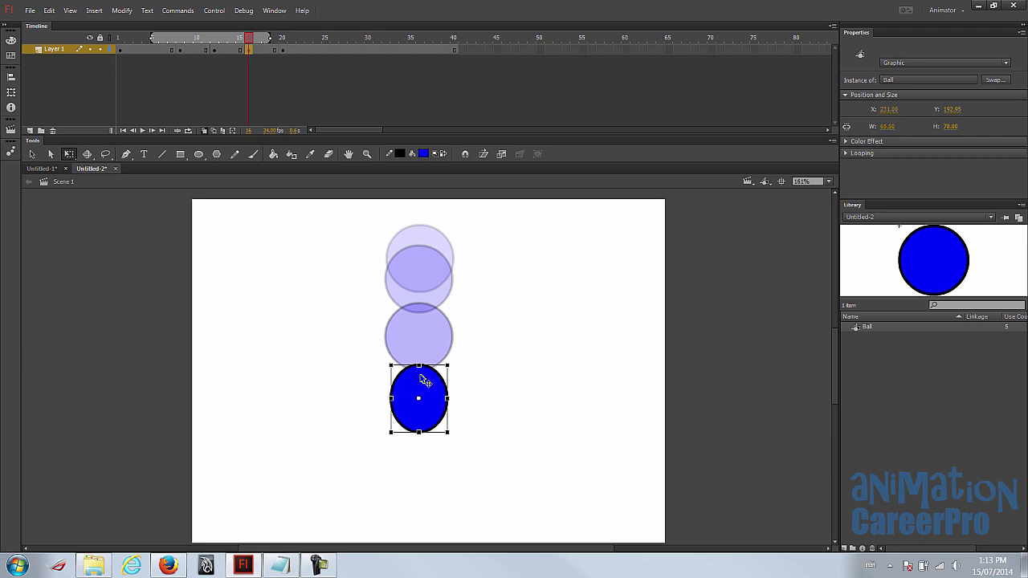
{"action": "left_click_drag", "start_coordinate": [418, 366], "coordinate": [419, 359]}
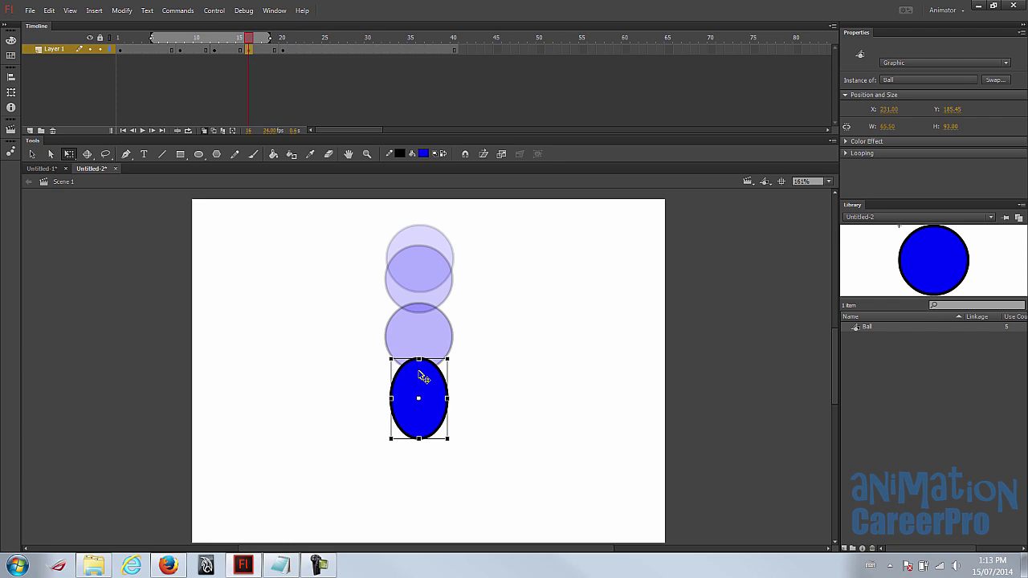
{"action": "left_click_drag", "start_coordinate": [421, 378], "coordinate": [428, 410]}
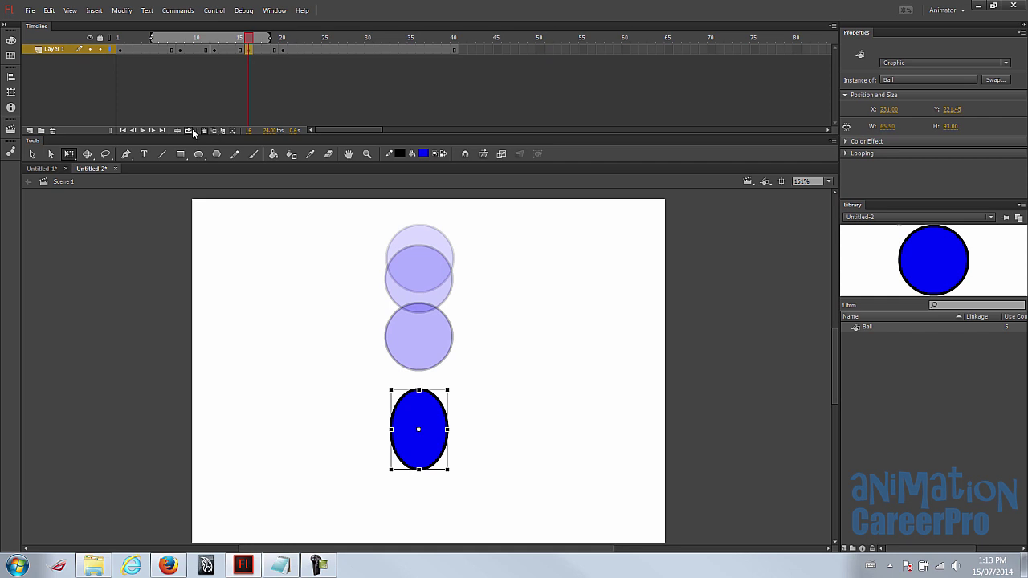
- At the frame 20 keyframe, move the ball's transformation point to its bottom edge and squash it to about 105.4 wide by 62.5 high
{"action": "left_click", "coordinate": [283, 49]}
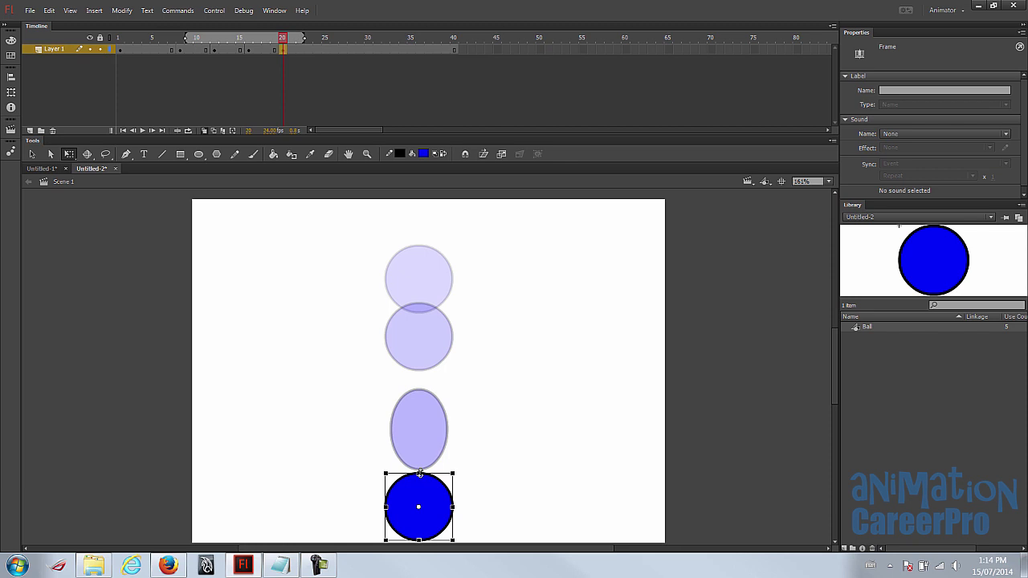
{"action": "left_click_drag", "start_coordinate": [832, 393], "coordinate": [835, 422]}
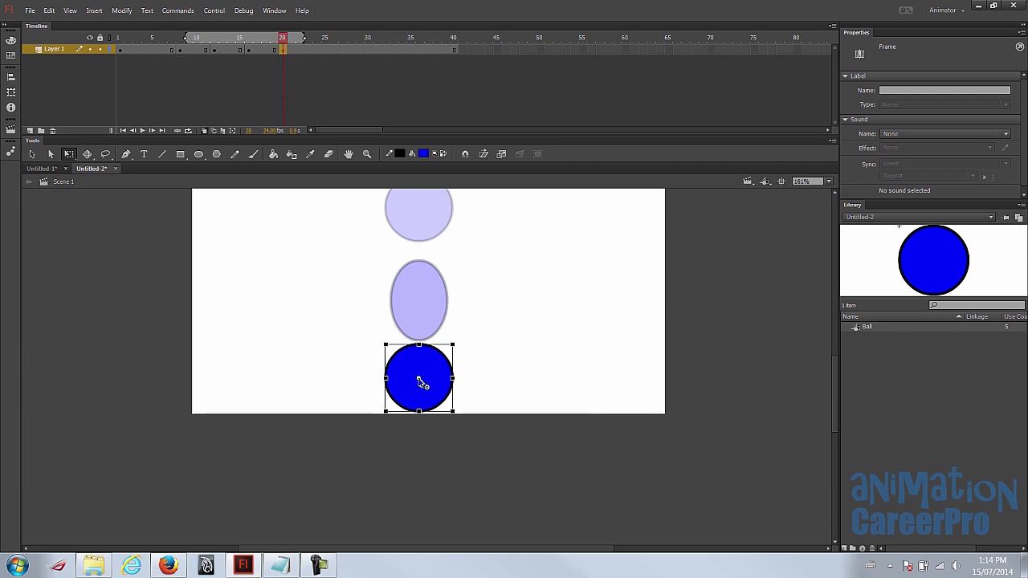
{"action": "scroll", "coordinate": [494, 395], "scroll_direction": "up", "scroll_amount": 3}
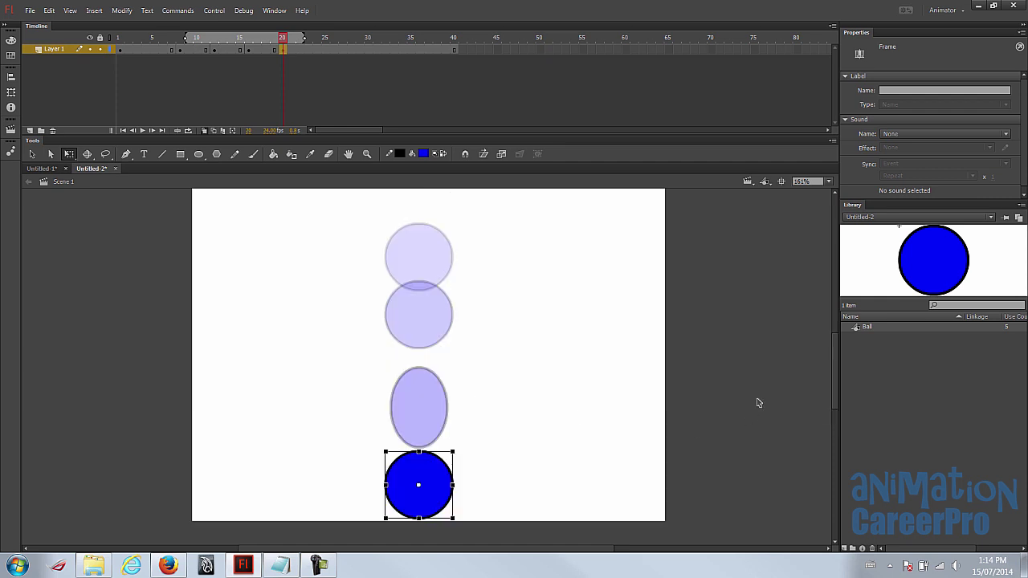
{"action": "scroll", "coordinate": [509, 374], "scroll_direction": "down", "scroll_amount": 2}
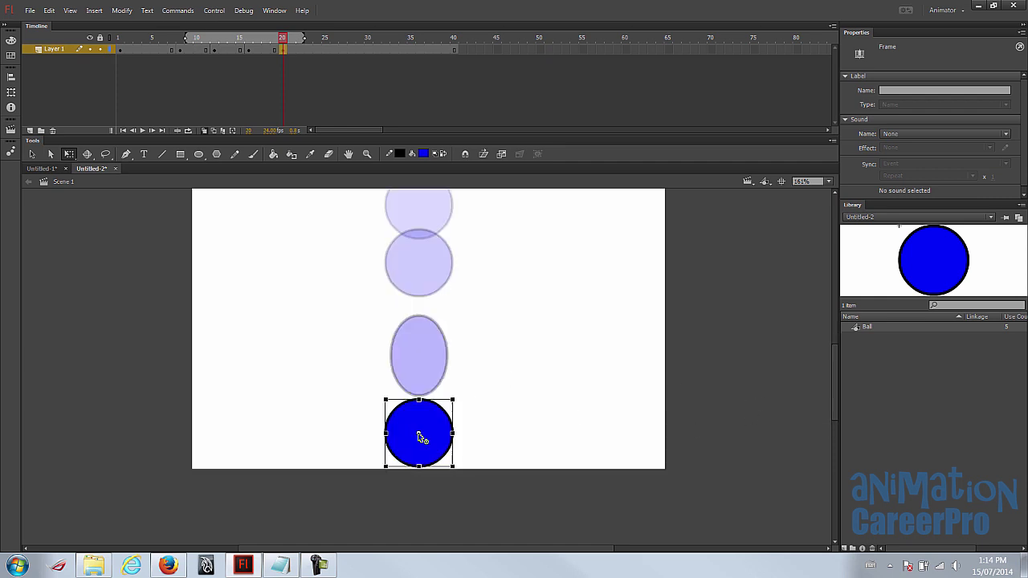
{"action": "left_click", "coordinate": [469, 159]}
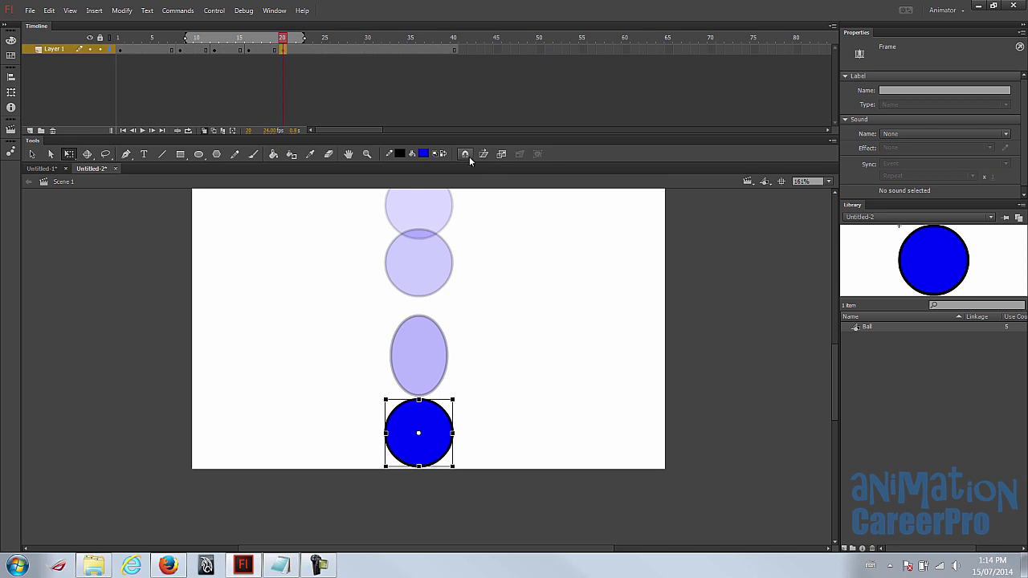
{"action": "left_click", "coordinate": [422, 438]}
{"action": "left_click_drag", "start_coordinate": [411, 436], "coordinate": [419, 466]}
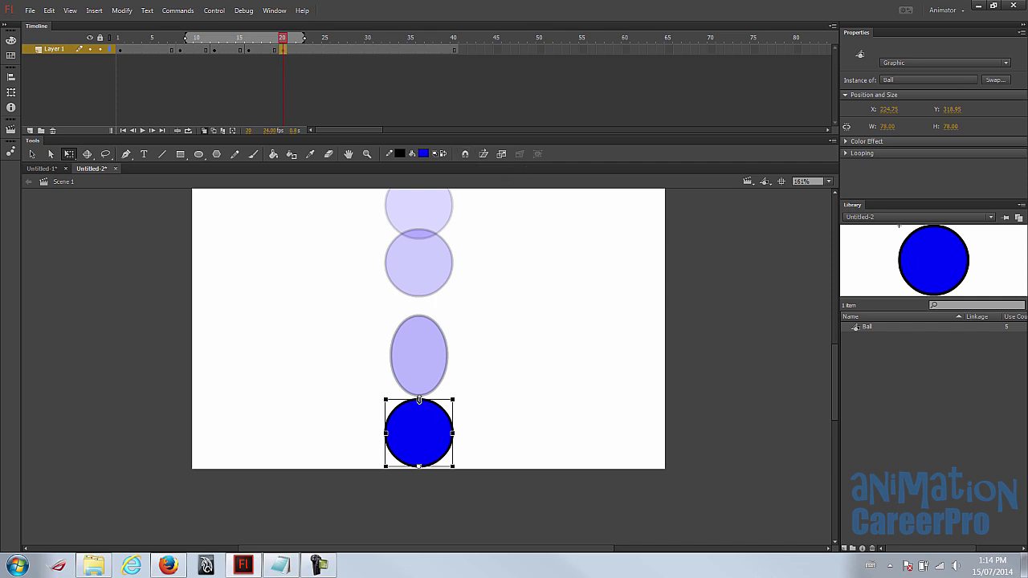
{"action": "left_click_drag", "start_coordinate": [419, 399], "coordinate": [466, 440]}
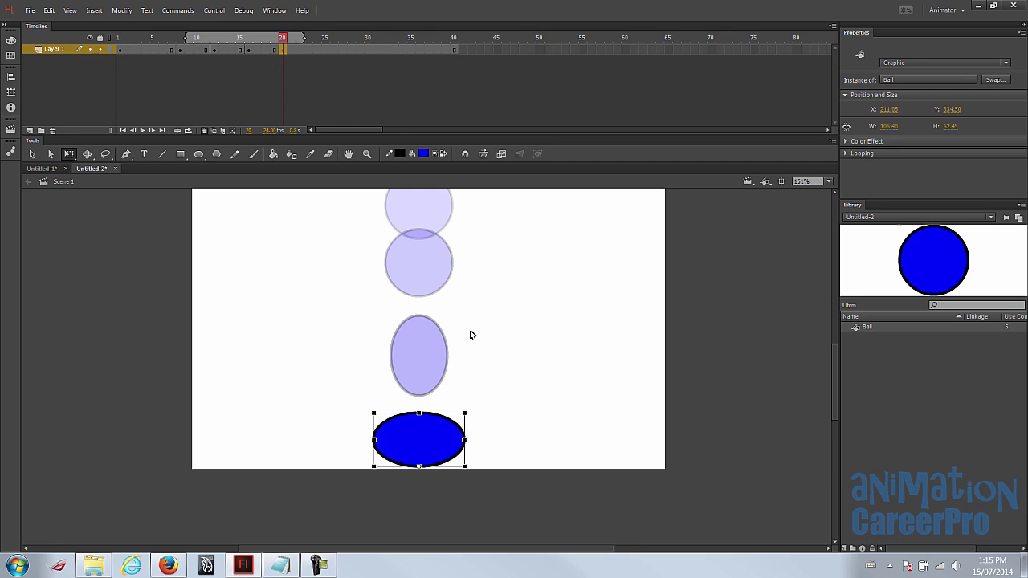
{"action": "scroll", "coordinate": [485, 352], "scroll_direction": "up", "scroll_amount": 2}
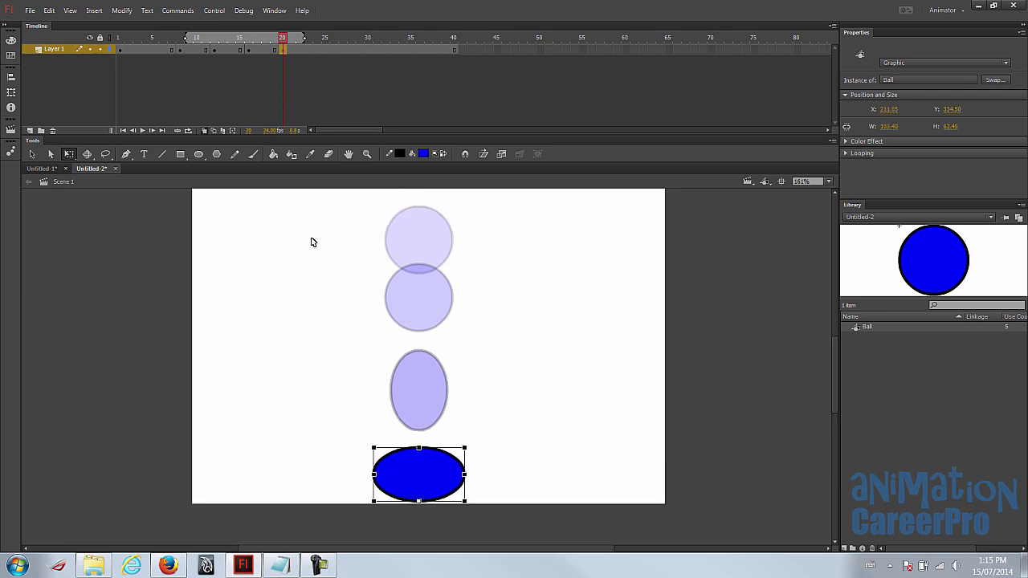
- Turn off onion skinning and play the ball's fall repeatedly from frame 1 to check its timing
{"action": "key", "text": "comma"}
{"action": "key", "text": "comma"}
{"action": "key", "text": "comma"}
{"action": "key", "text": "comma"}
{"action": "left_click", "coordinate": [205, 130]}
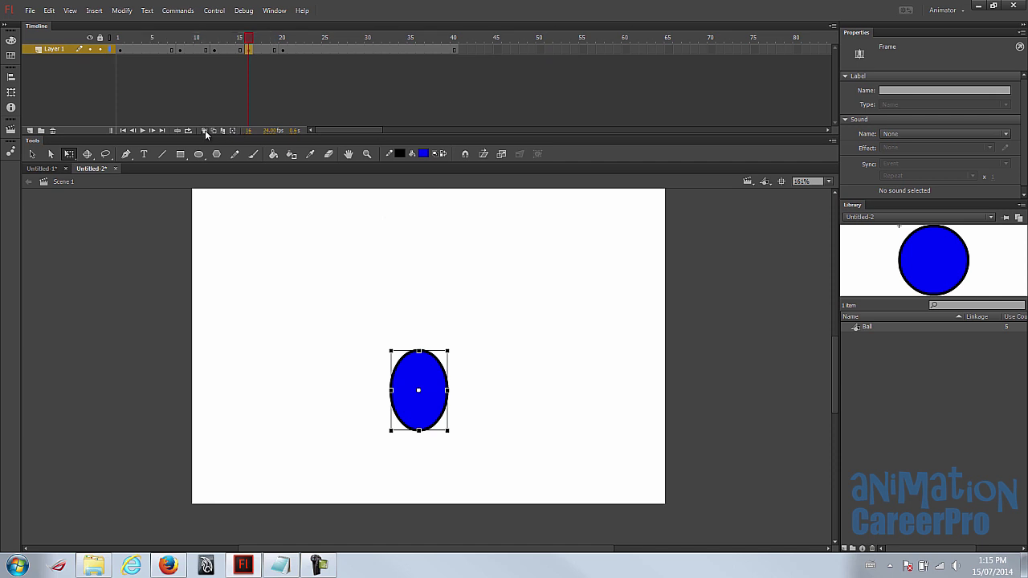
{"action": "left_click", "coordinate": [121, 38]}
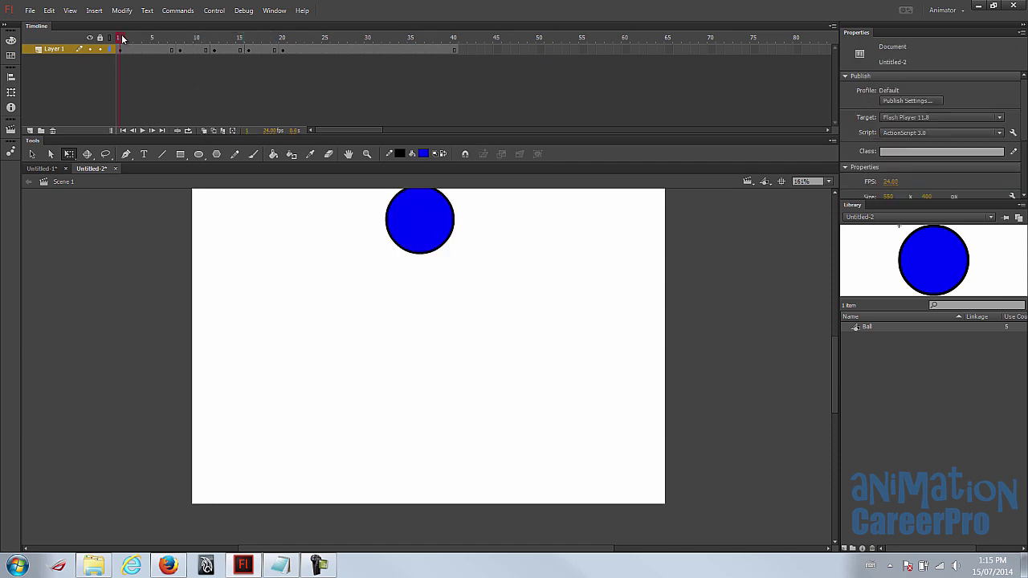
{"action": "key", "text": "Return"}
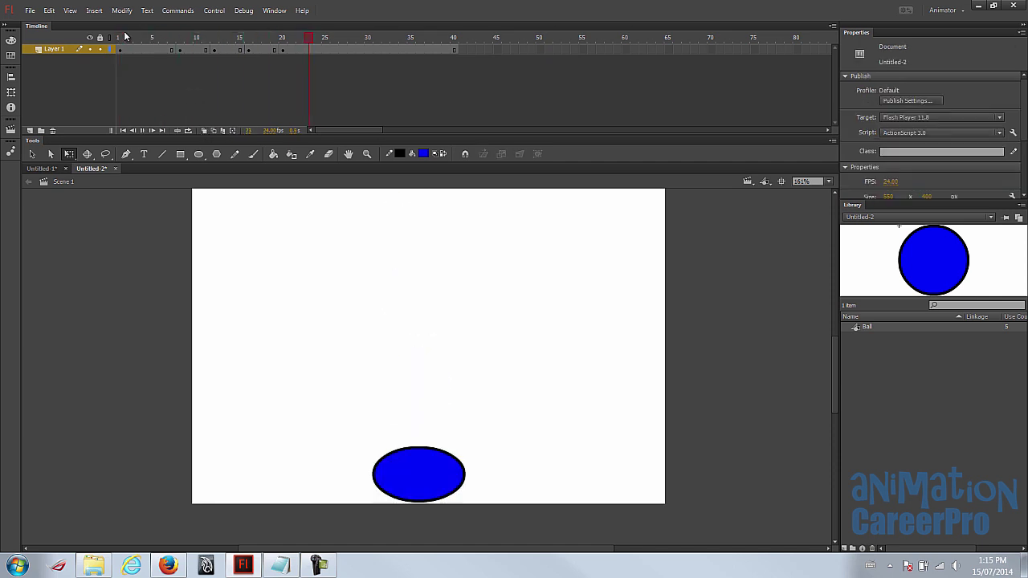
{"action": "key", "text": "Return"}
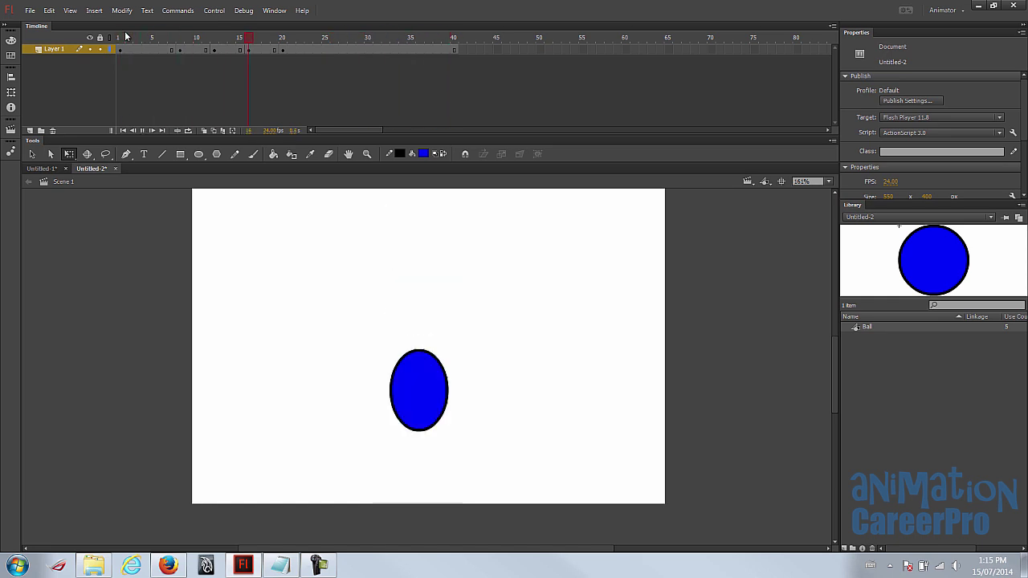
{"action": "left_click", "coordinate": [120, 38]}
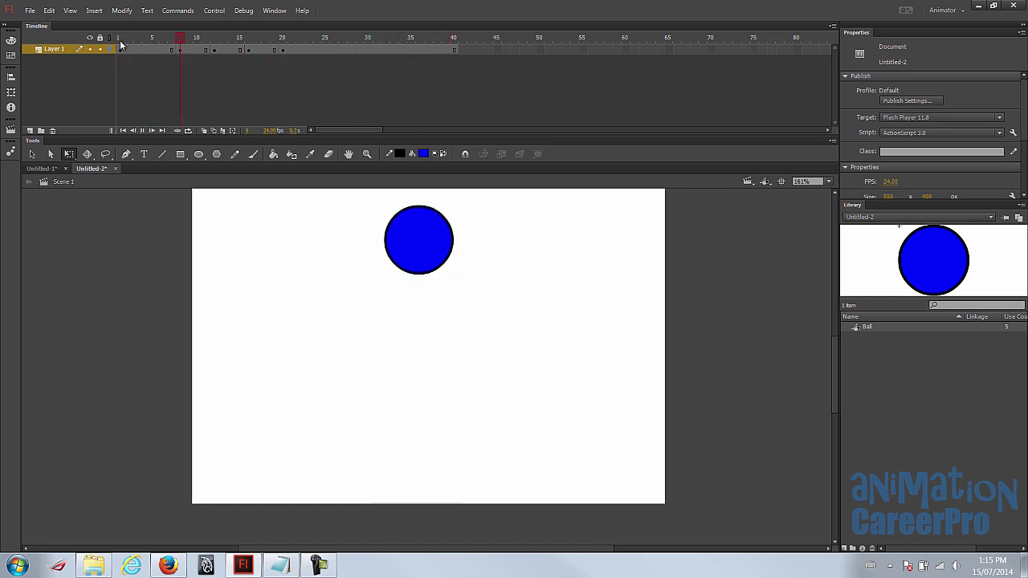
{"action": "key", "text": "Return"}
- Turn onion skinning on and shift the stretched and squashed ball keyframes two frames earlier, to frames 14 and 18
{"action": "left_click", "coordinate": [282, 45]}
{"action": "left_click", "coordinate": [214, 50]}
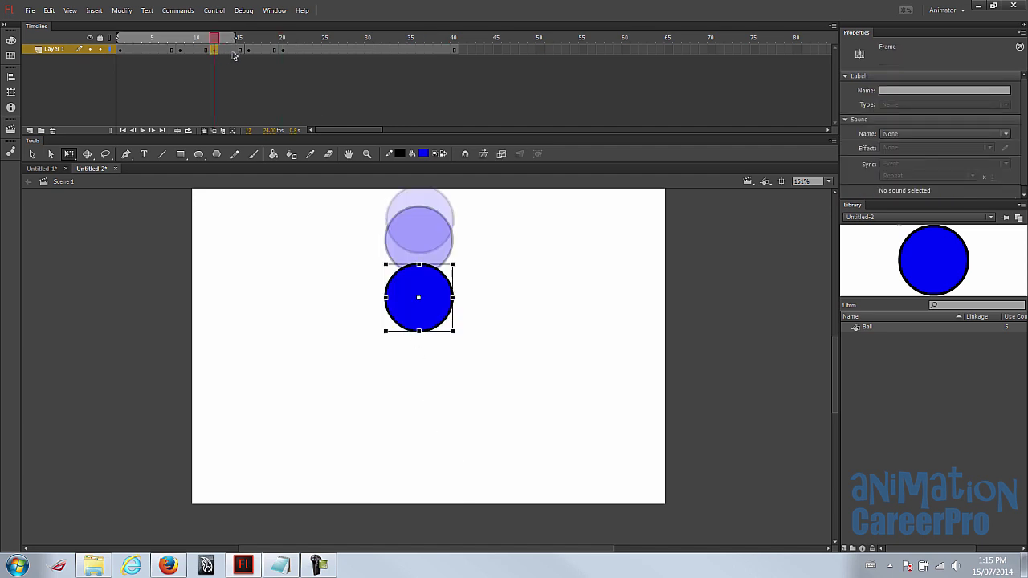
{"action": "left_click", "coordinate": [250, 50]}
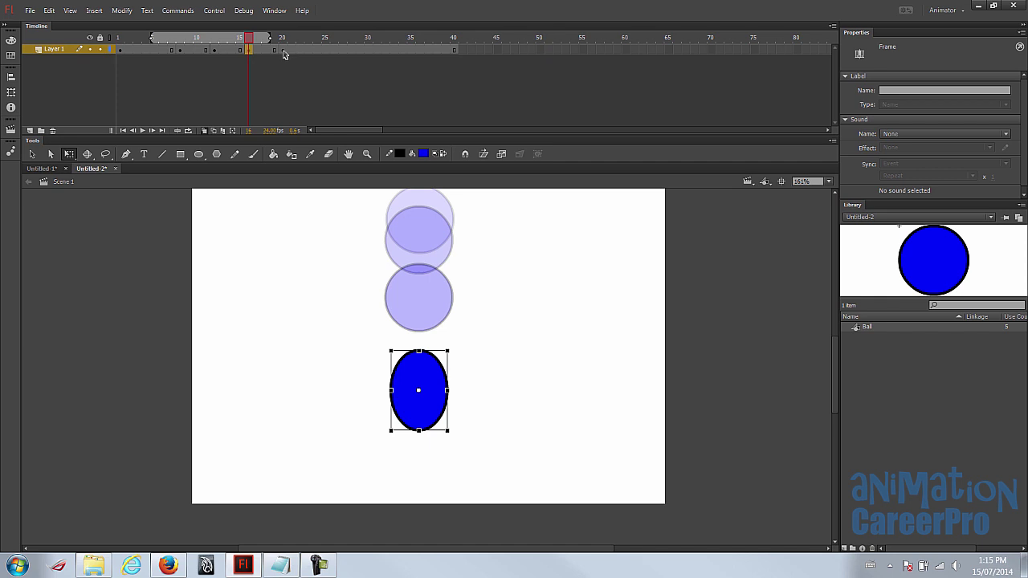
{"action": "left_click", "coordinate": [283, 51]}
{"action": "left_click", "coordinate": [251, 51]}
{"action": "left_click", "coordinate": [283, 51]}
{"action": "left_click_drag", "start_coordinate": [277, 52], "coordinate": [264, 55]}
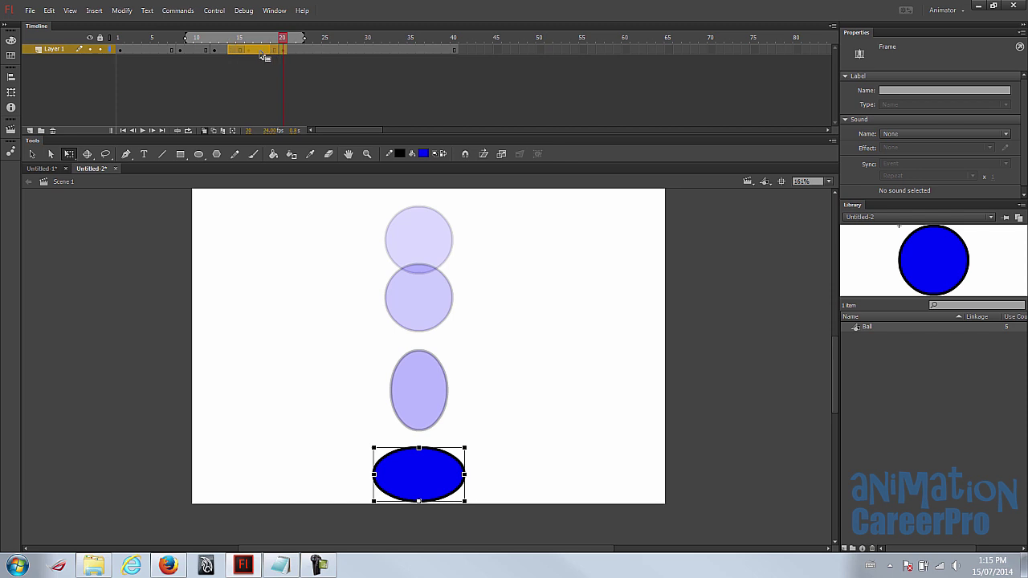
{"action": "left_click", "coordinate": [262, 52]}
{"action": "left_click", "coordinate": [227, 50]}
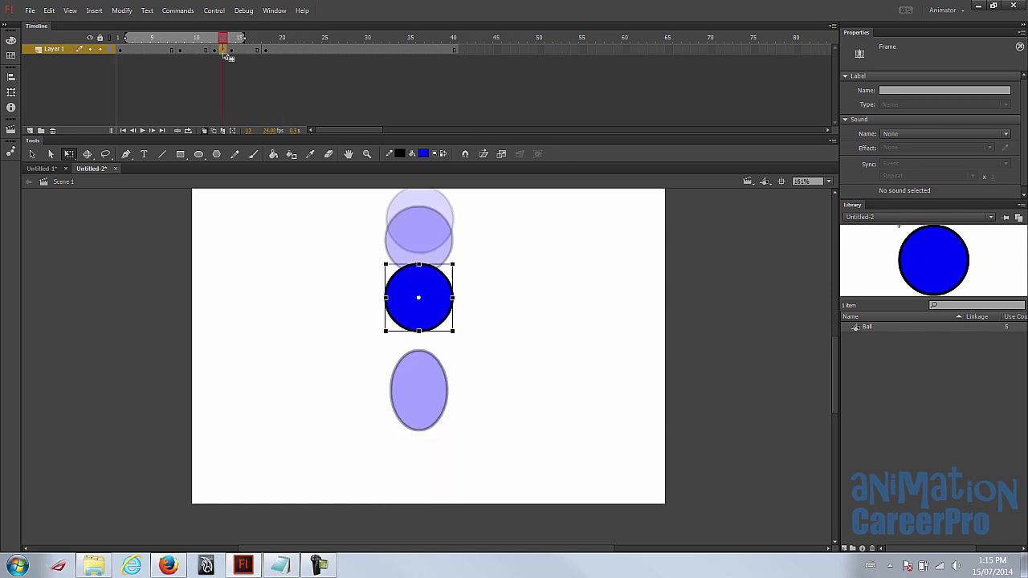
- Compare the stretched and squashed poses, and move the squashed ball's keyframe to frame 15, directly after the stretched one
{"action": "left_click", "coordinate": [231, 51]}
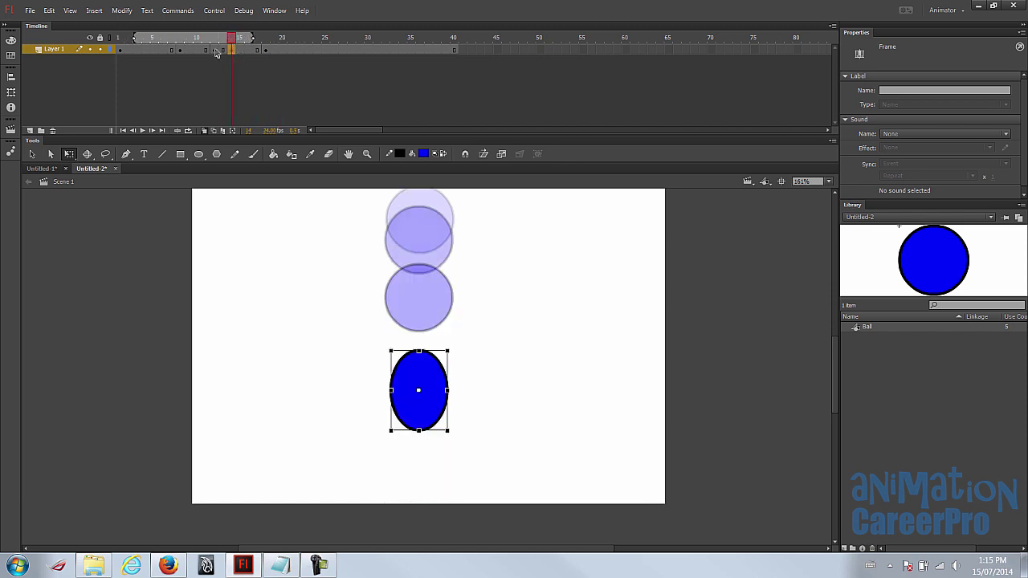
{"action": "left_click", "coordinate": [265, 50]}
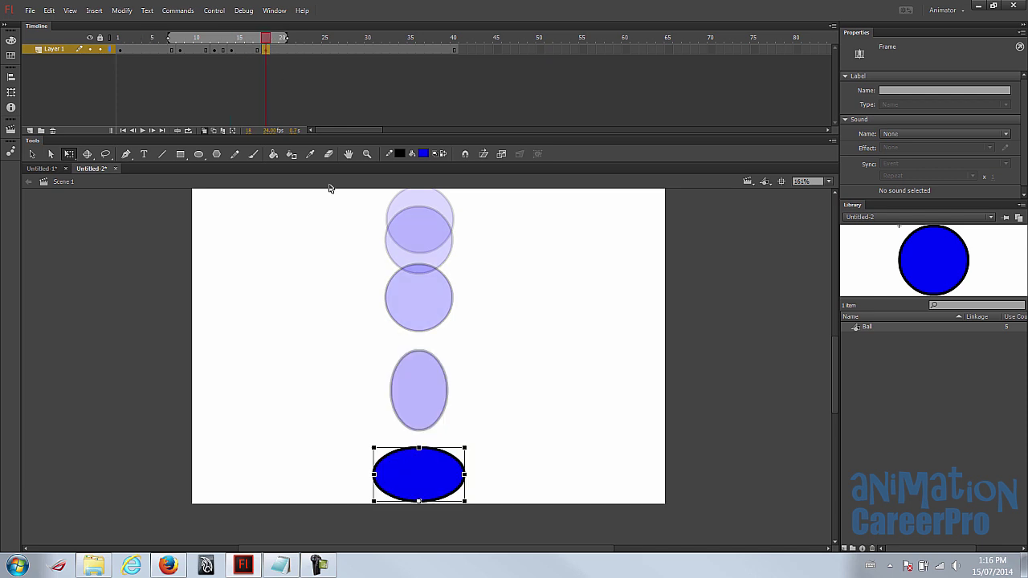
{"action": "left_click", "coordinate": [233, 50]}
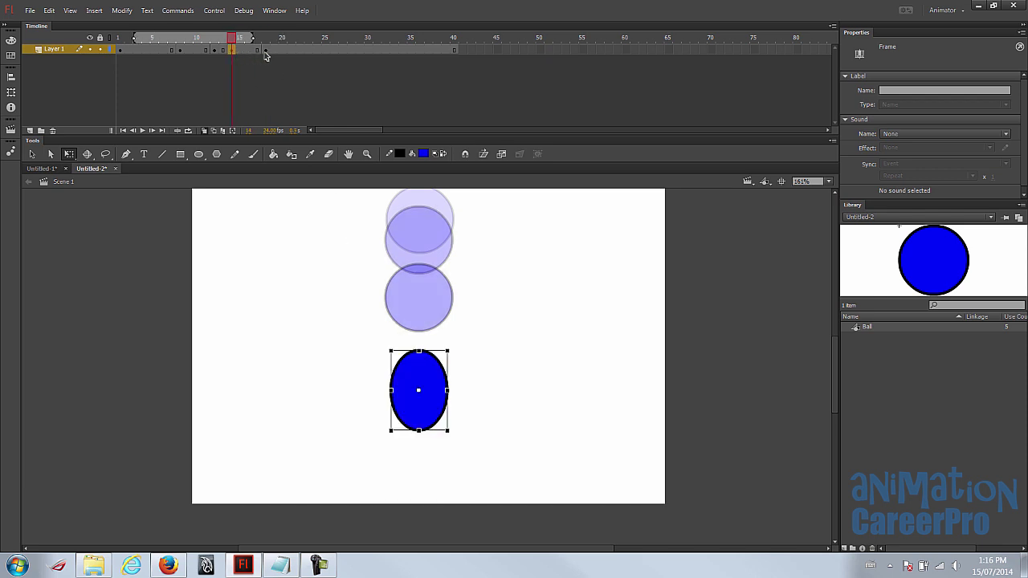
{"action": "left_click", "coordinate": [265, 50]}
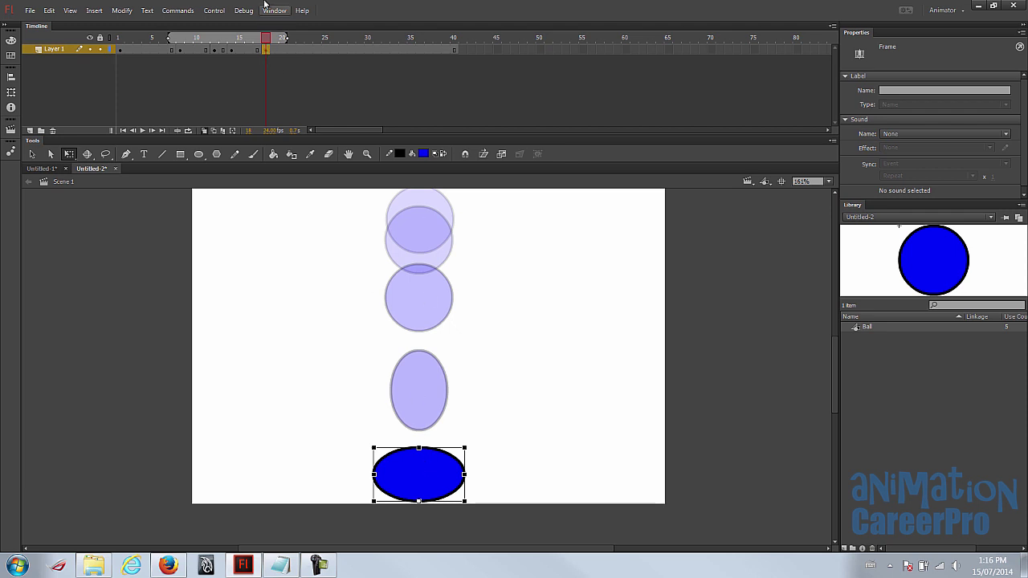
{"action": "left_click", "coordinate": [242, 53]}
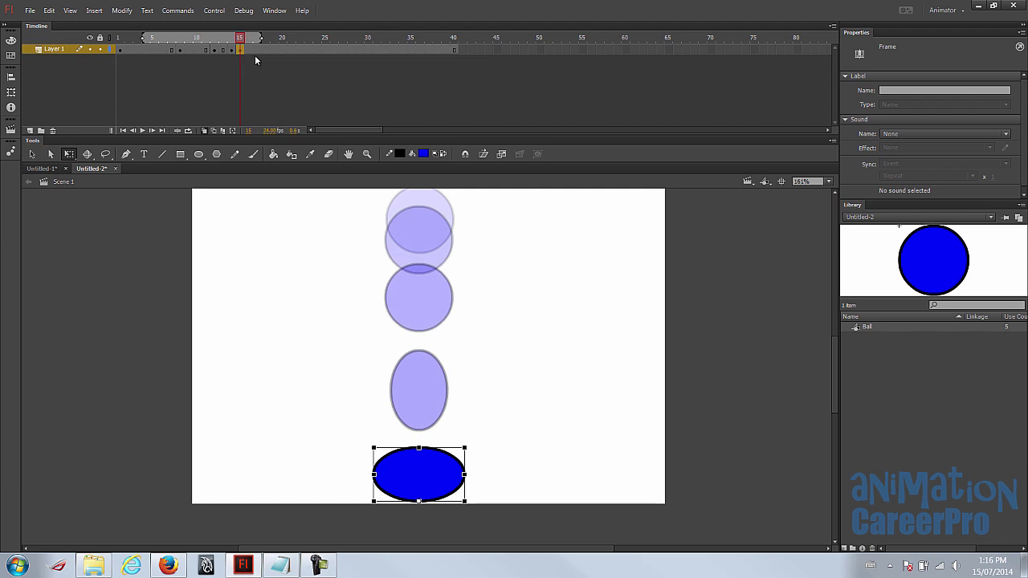
- Play the retimed fall from frame 1 several times to judge the faster impact
{"action": "left_click", "coordinate": [121, 50]}
{"action": "key", "text": "Return"}
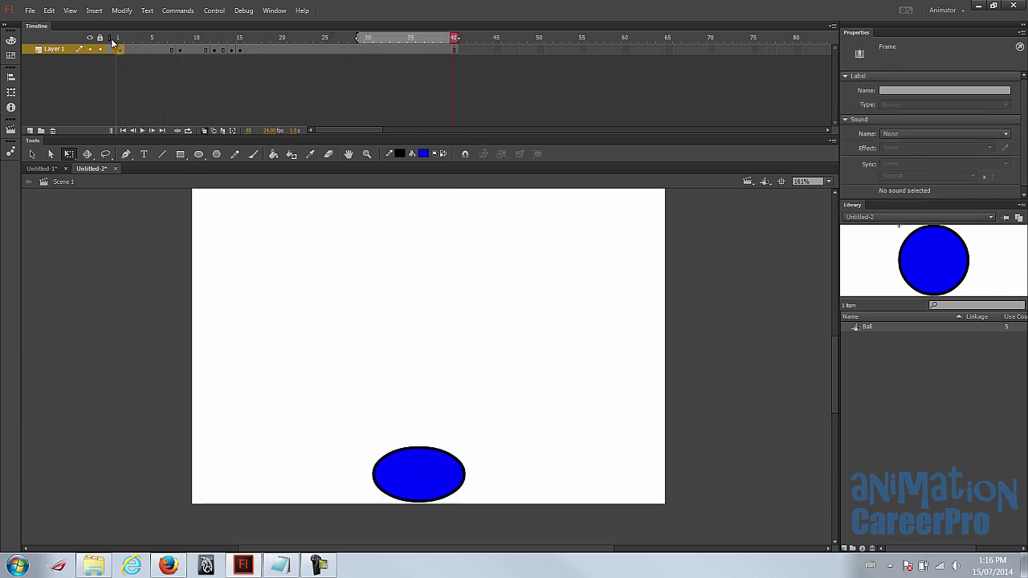
{"action": "left_click", "coordinate": [117, 39]}
{"action": "key", "text": "Return"}
{"action": "left_click", "coordinate": [123, 39]}
{"action": "key", "text": "Return"}
{"action": "key", "text": "Return"}
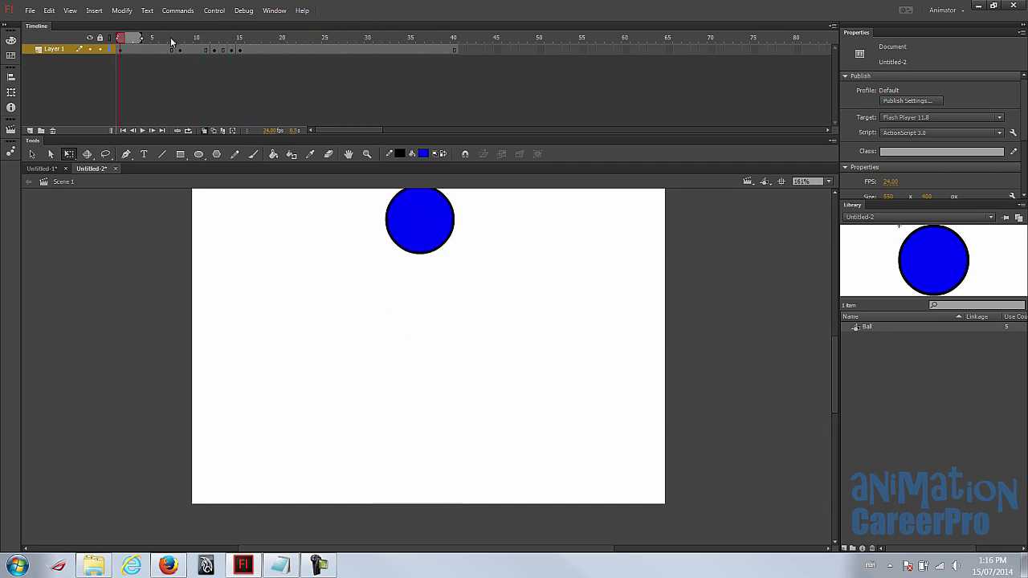
- Turn off onion skinning and create classic tweens across frames 1 to 8, 8 to 12, and 12 to 14
{"action": "left_click", "coordinate": [146, 49]}
{"action": "right_click", "coordinate": [144, 50]}
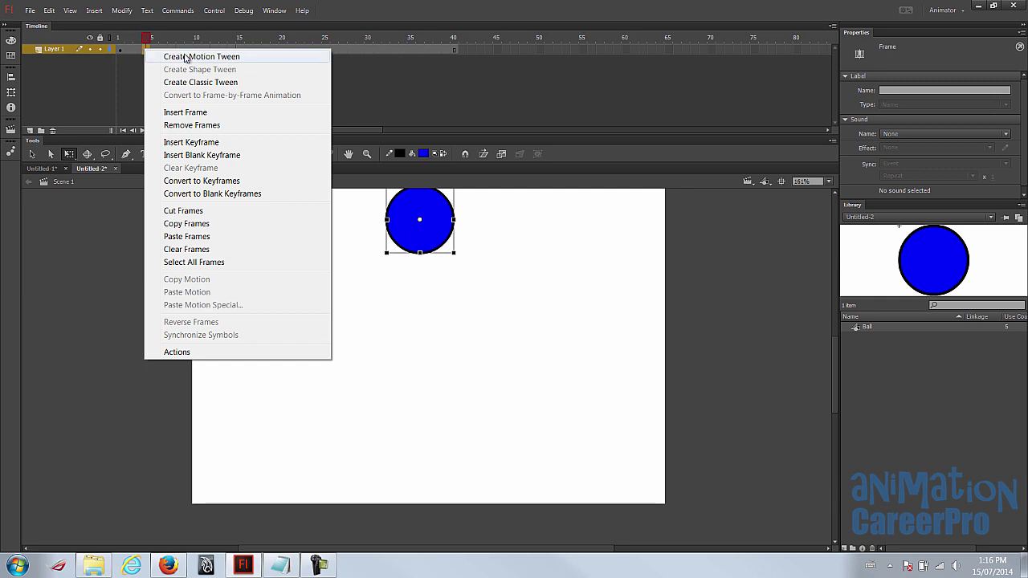
{"action": "left_click", "coordinate": [199, 83]}
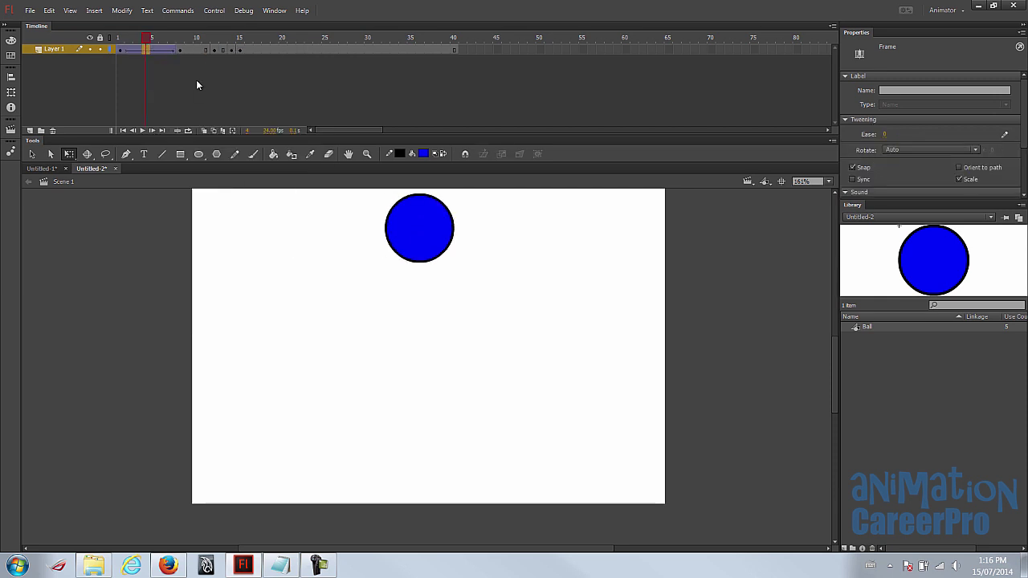
{"action": "left_click", "coordinate": [197, 49]}
{"action": "right_click", "coordinate": [196, 51]}
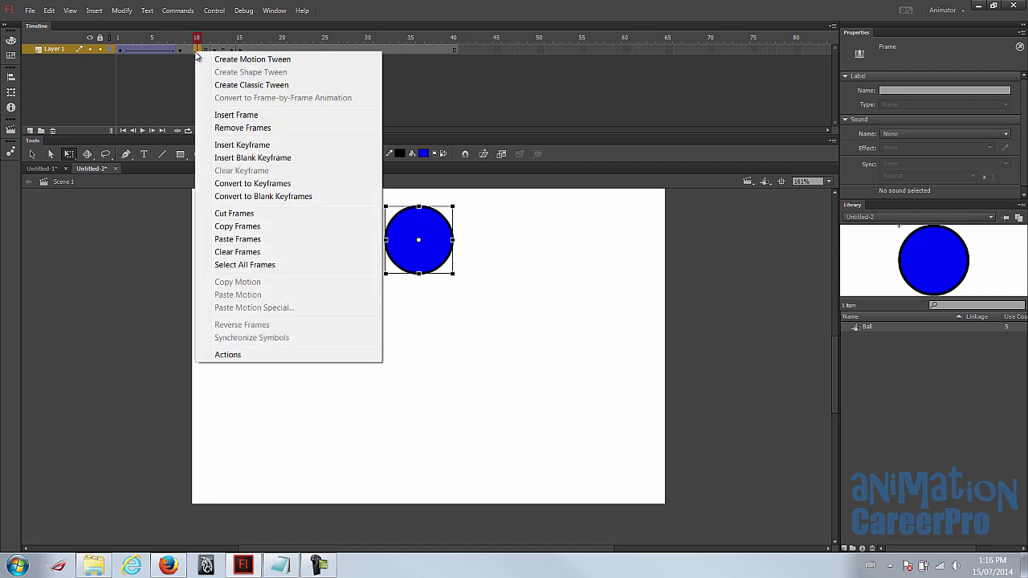
{"action": "left_click", "coordinate": [237, 85]}
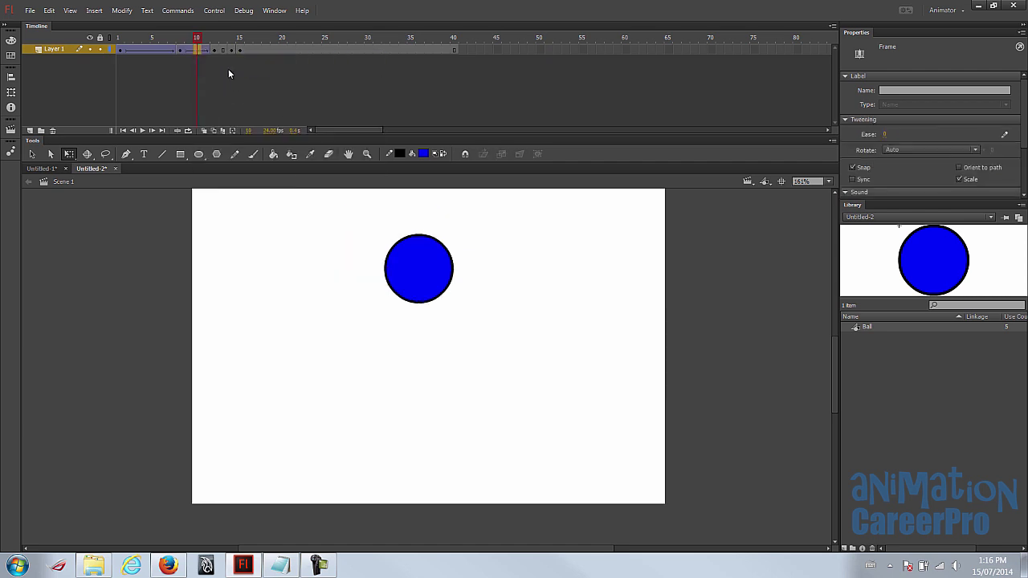
{"action": "left_click", "coordinate": [231, 50]}
{"action": "left_click", "coordinate": [240, 50]}
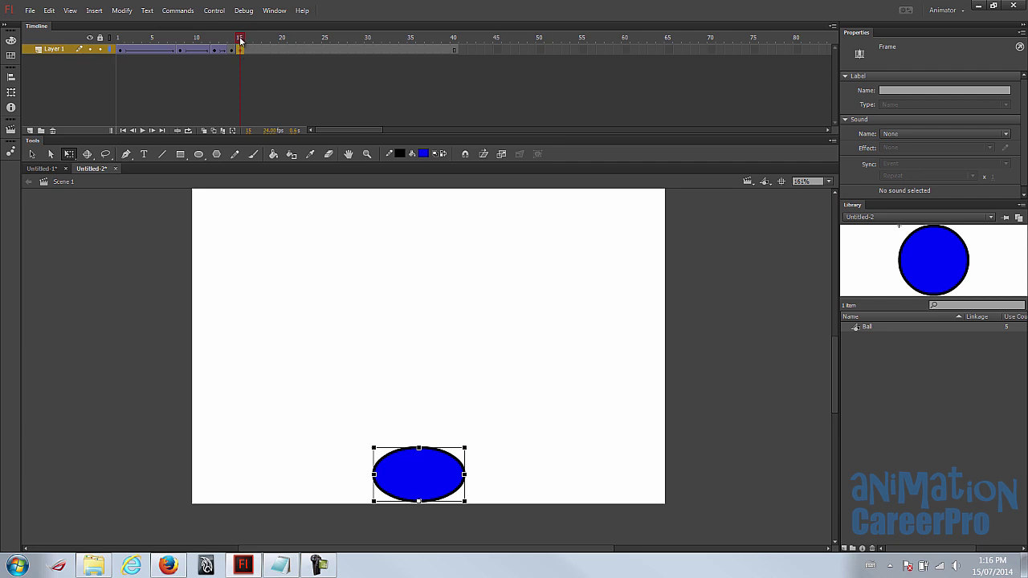
- Play the tweened fall from frame 1 and scrub through its frames to examine the in-between motion
{"action": "left_click", "coordinate": [120, 38]}
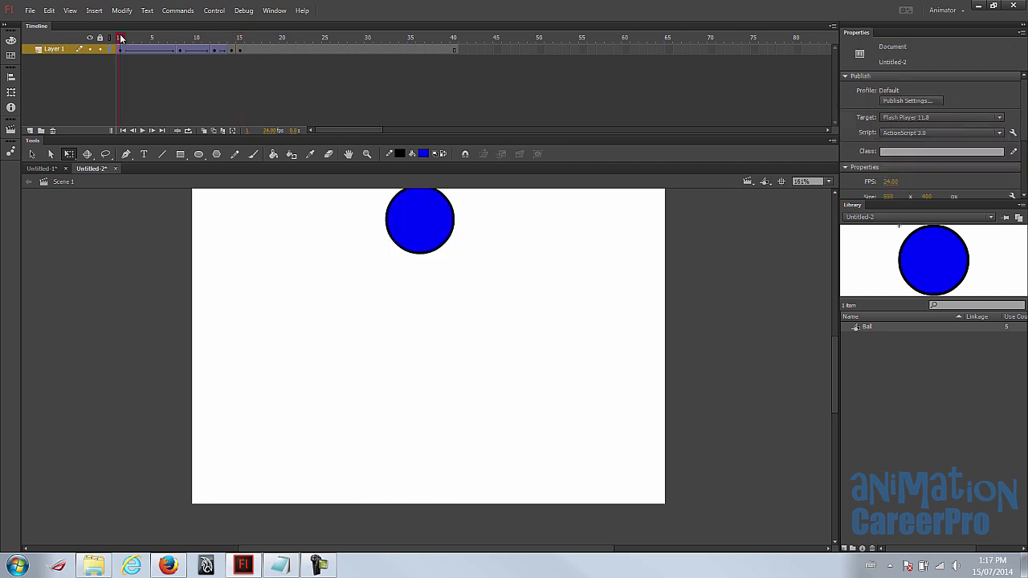
{"action": "key", "text": "Return"}
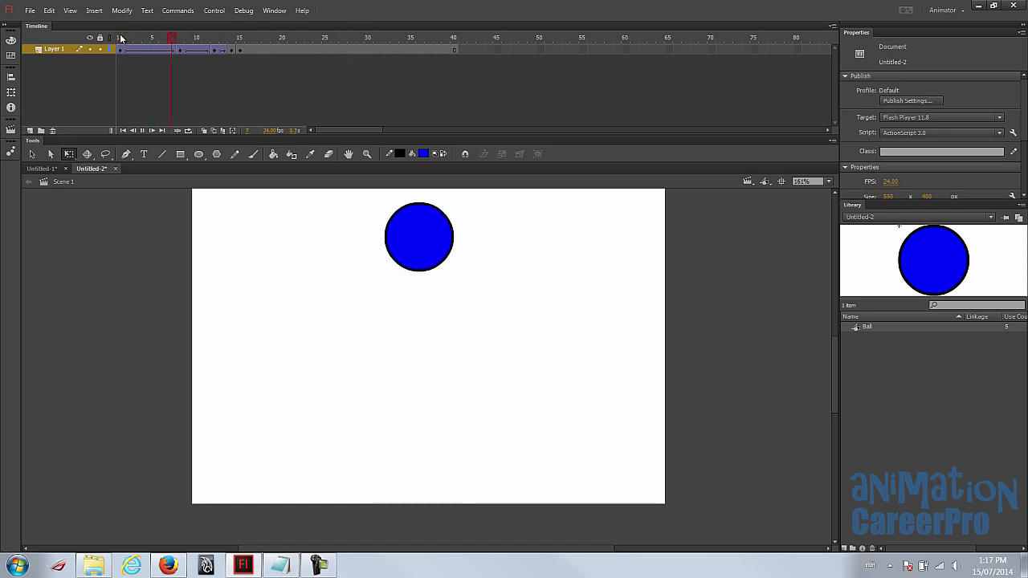
{"action": "left_click", "coordinate": [120, 38]}
{"action": "mouse_move", "coordinate": [126, 44]}
{"action": "left_mouse_down"}
{"action": "mouse_move", "coordinate": [178, 44]}
{"action": "mouse_move", "coordinate": [145, 46]}
{"action": "left_mouse_up"}
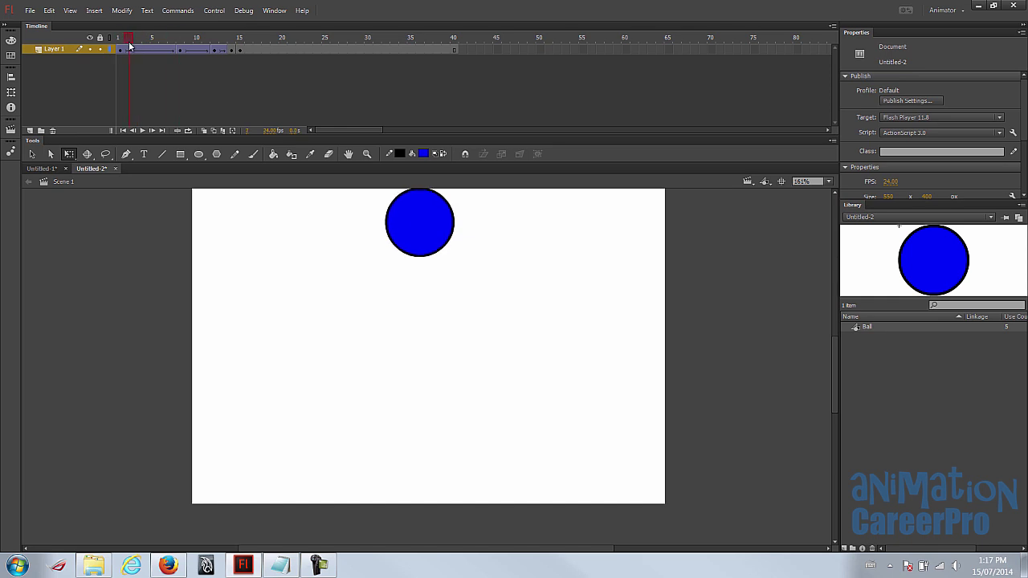
{"action": "left_click", "coordinate": [127, 50]}
{"action": "left_click", "coordinate": [138, 51]}
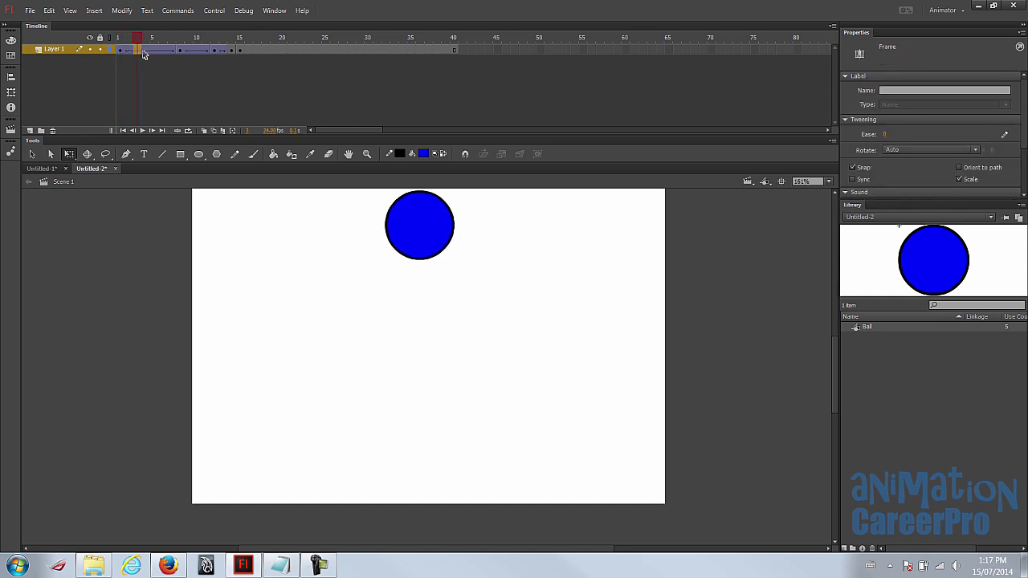
{"action": "left_click", "coordinate": [120, 41]}
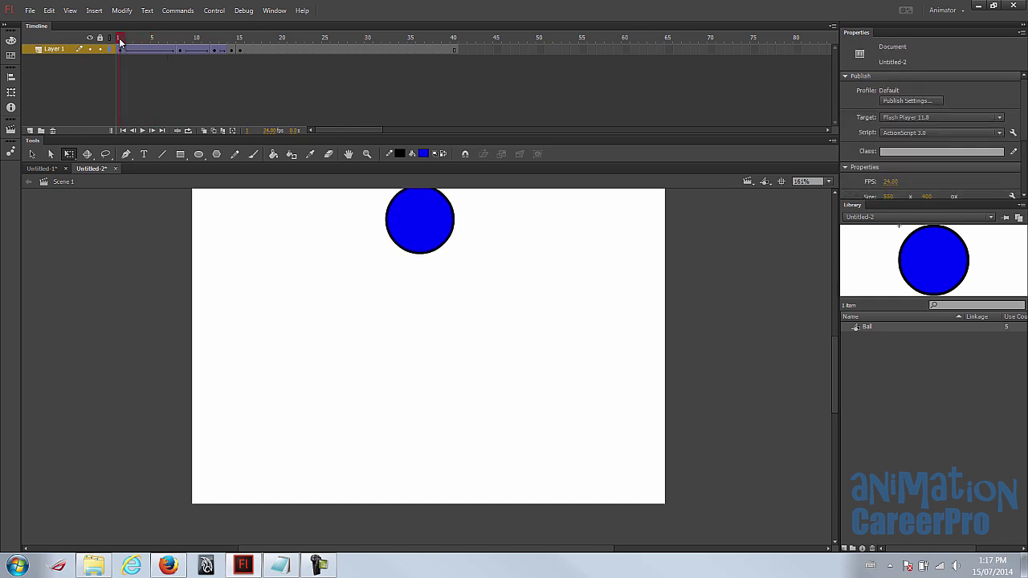
{"action": "left_click_drag", "start_coordinate": [120, 41], "coordinate": [225, 50]}
{"action": "key", "text": "Return"}
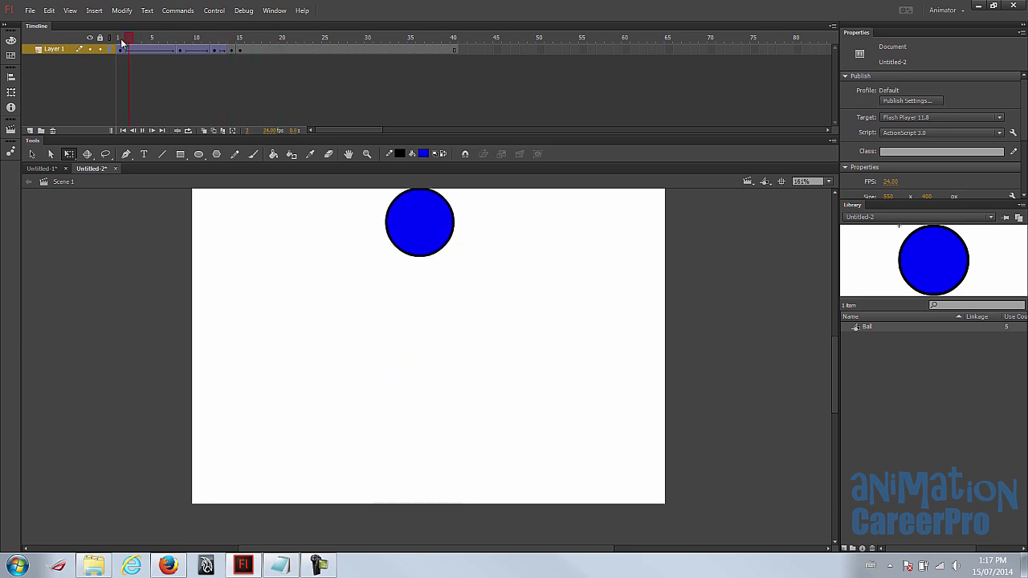
- Move the keyframes from frames 8 through 15 two frames earlier so that the block starts at frame 6
{"action": "left_click", "coordinate": [121, 42]}
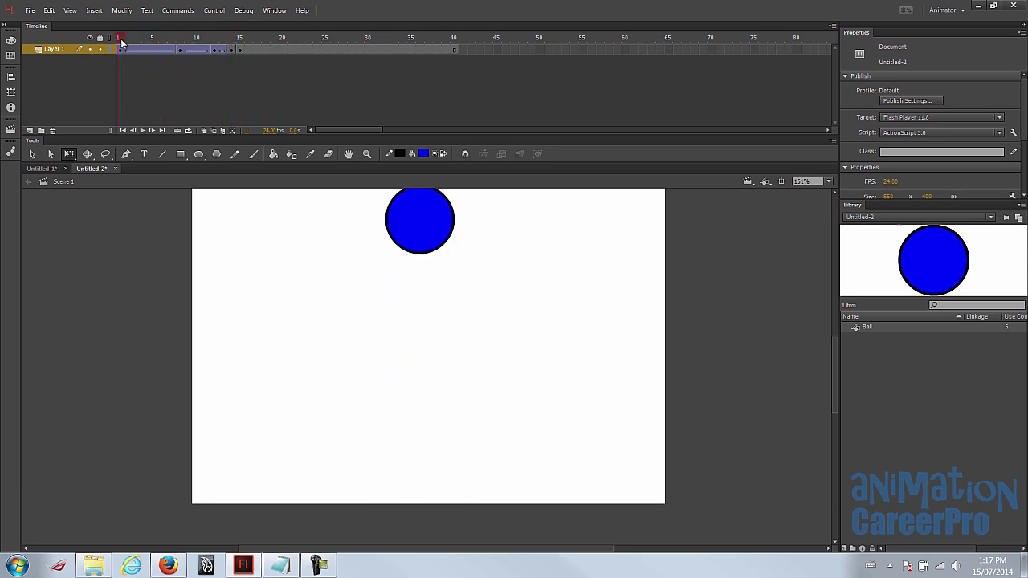
{"action": "left_click", "coordinate": [181, 51]}
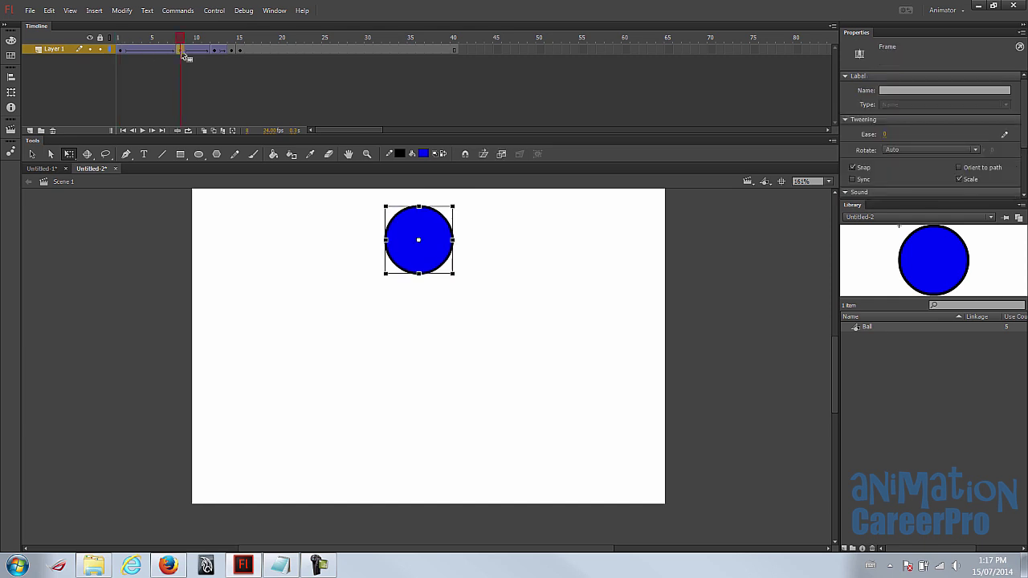
{"action": "left_click", "coordinate": [241, 50], "text": "shift"}
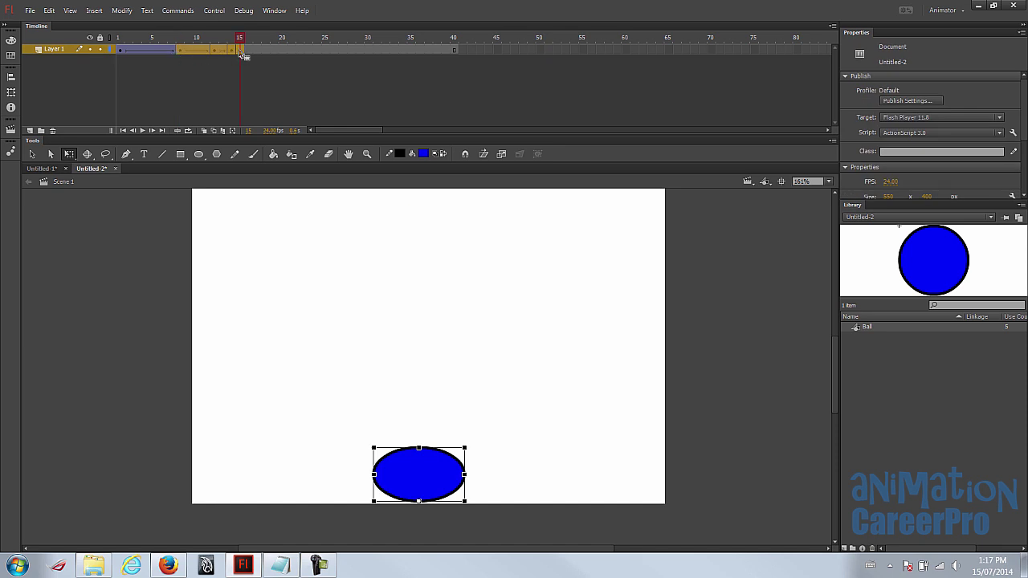
{"action": "left_click_drag", "start_coordinate": [201, 55], "coordinate": [185, 55]}
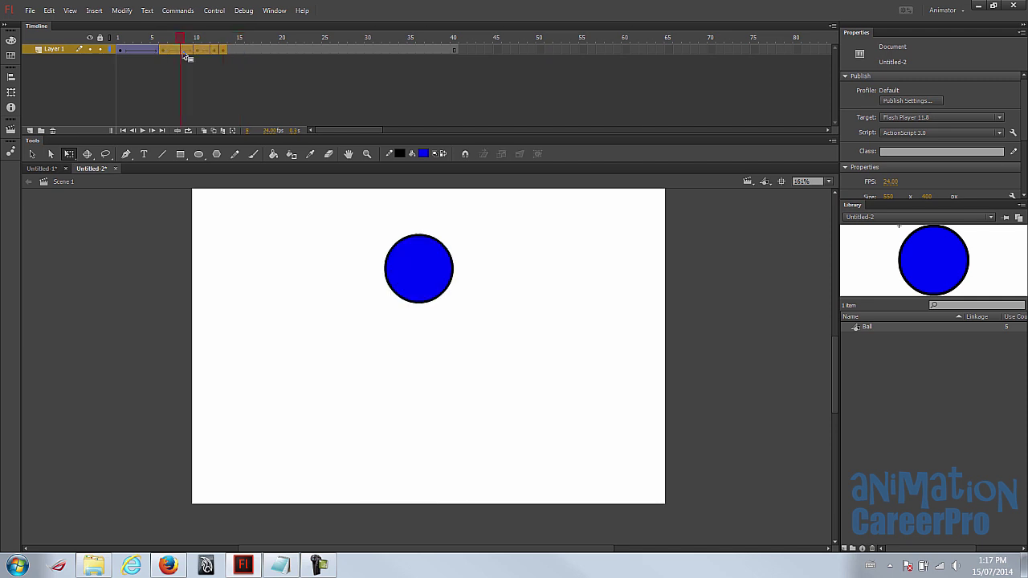
{"action": "left_click", "coordinate": [158, 51]}
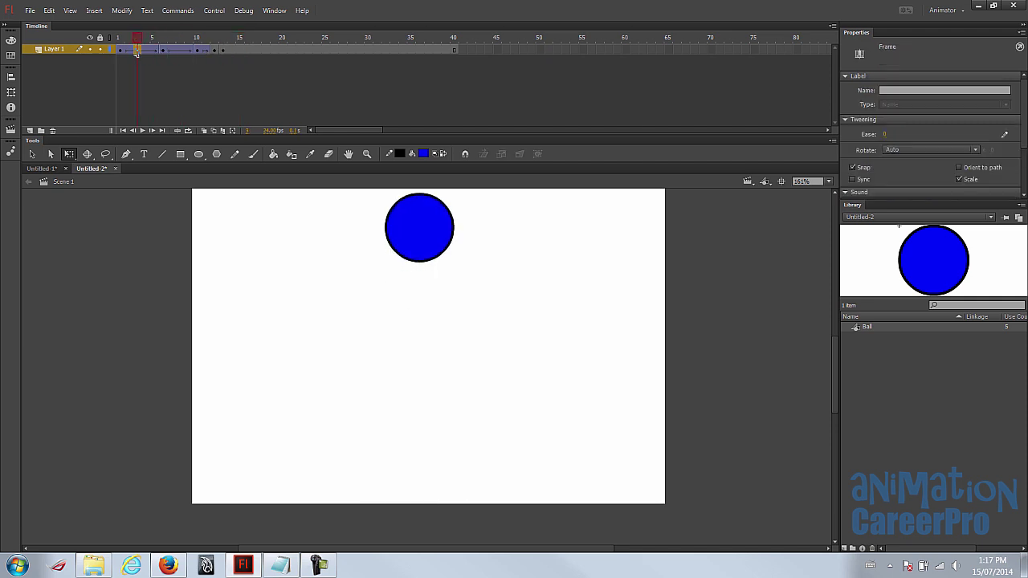
- Play the shortened fall from frame 1 and scrub around the impact frames to check the timing
{"action": "left_click", "coordinate": [121, 40]}
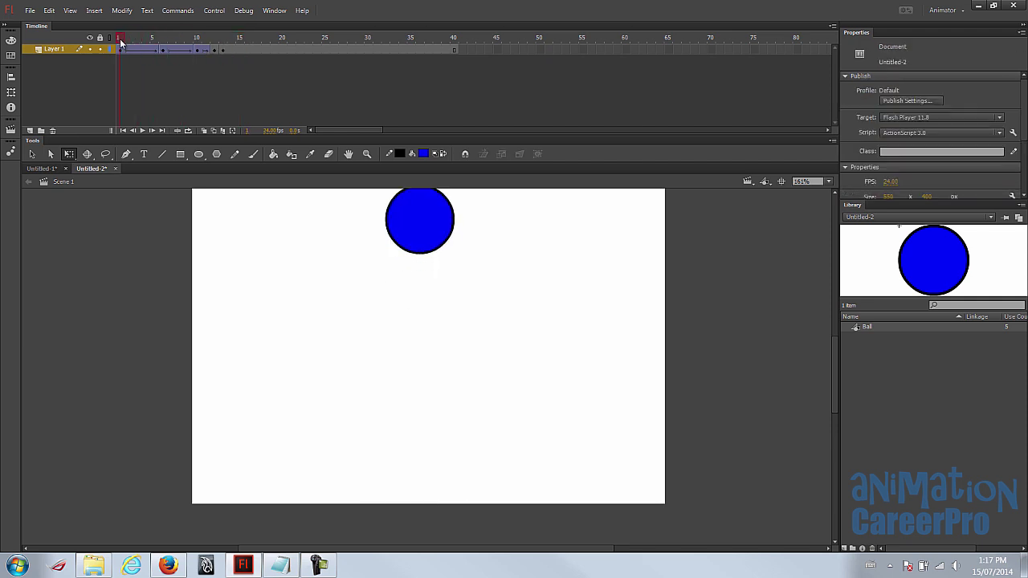
{"action": "key", "text": "Return"}
{"action": "left_click", "coordinate": [224, 39]}
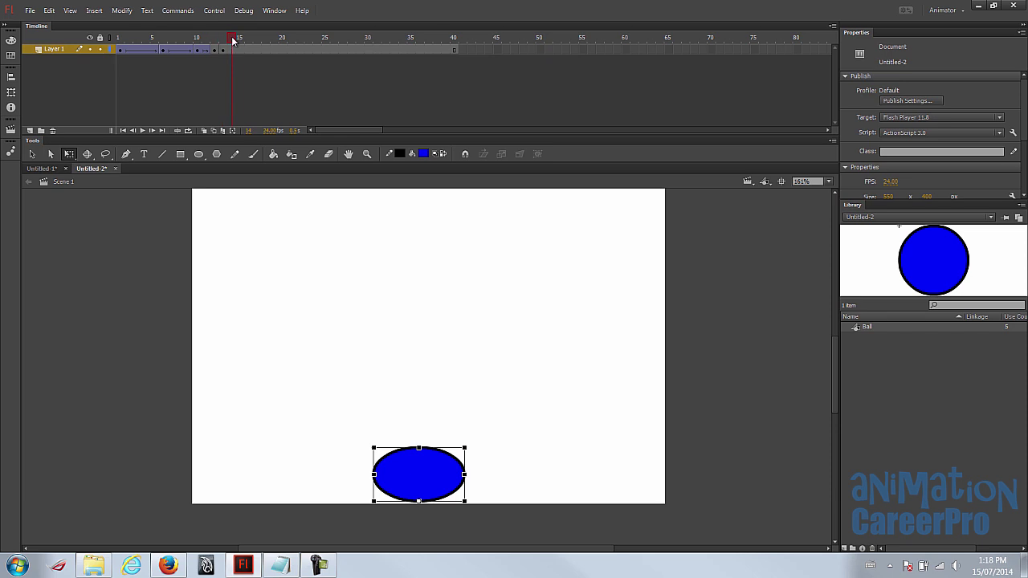
{"action": "mouse_move", "coordinate": [231, 39]}
{"action": "left_mouse_down"}
{"action": "mouse_move", "coordinate": [121, 39]}
{"action": "mouse_move", "coordinate": [220, 39]}
{"action": "left_mouse_up"}
- Copy the stretched ball's keyframe from frame 12 and paste it at frame 14, directly after the squash
{"action": "left_click", "coordinate": [215, 50]}
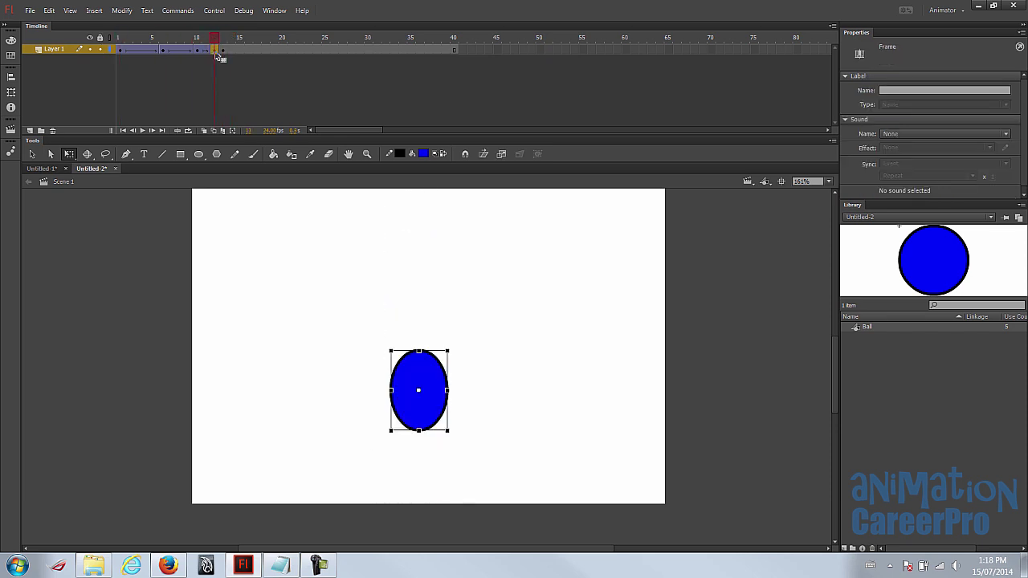
{"action": "right_click", "coordinate": [217, 54]}
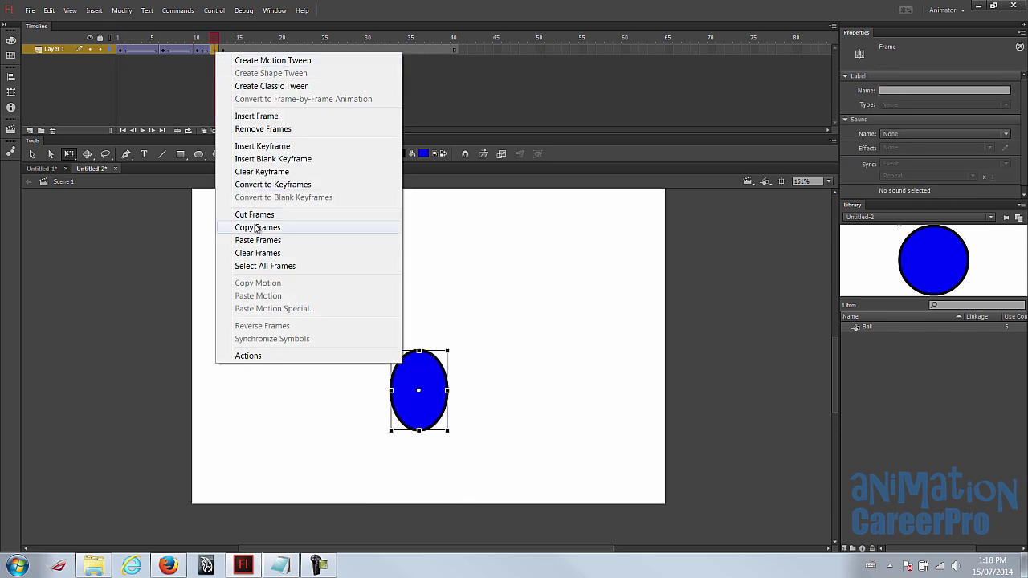
{"action": "left_click", "coordinate": [257, 227]}
{"action": "left_click", "coordinate": [233, 49]}
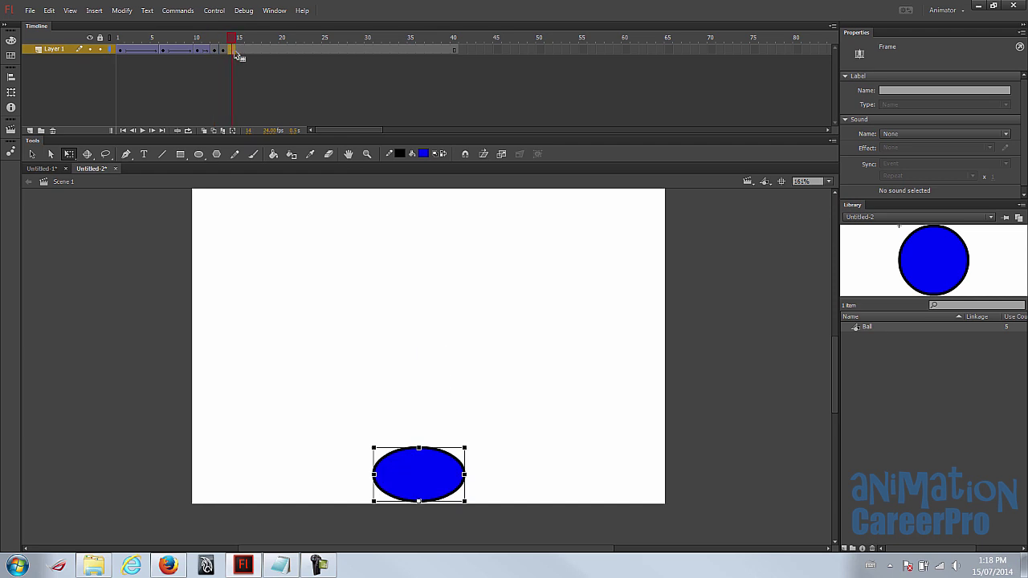
{"action": "right_click", "coordinate": [235, 53]}
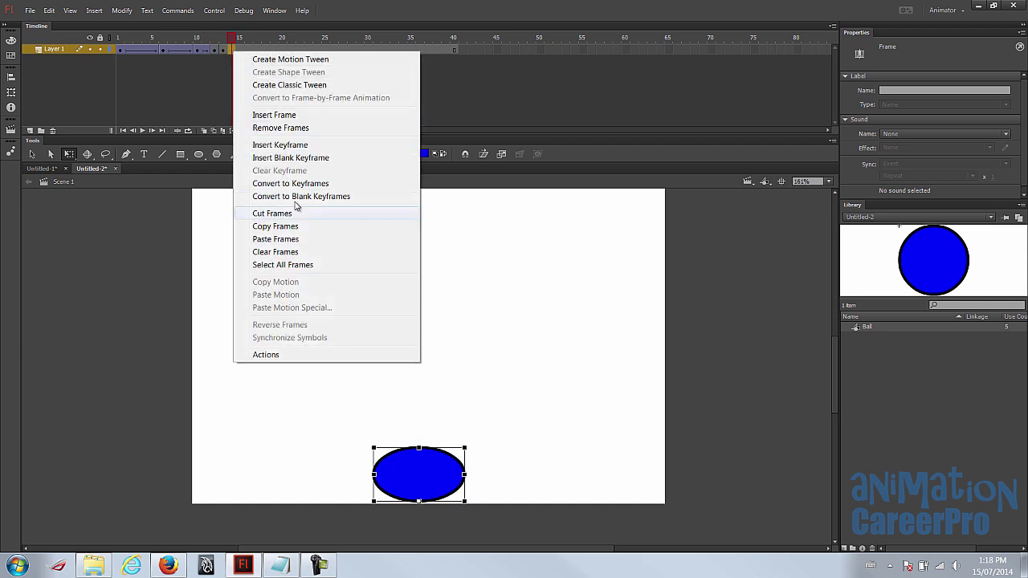
{"action": "left_click", "coordinate": [299, 240]}
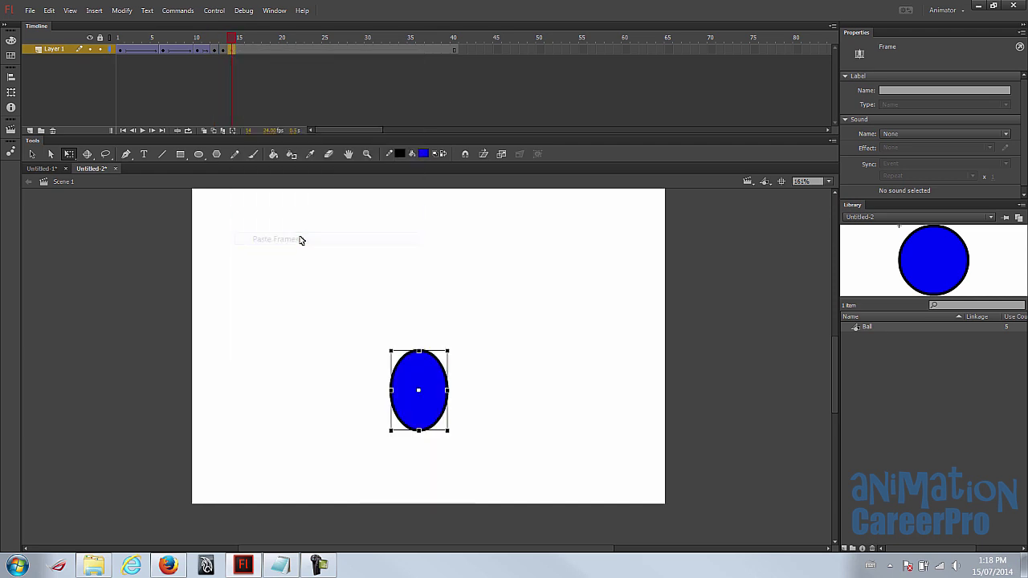
- Copy the round ball's keyframe from frame 10 and paste it at frame 16 for the rebound
{"action": "left_click", "coordinate": [200, 53]}
{"action": "right_click", "coordinate": [200, 53]}
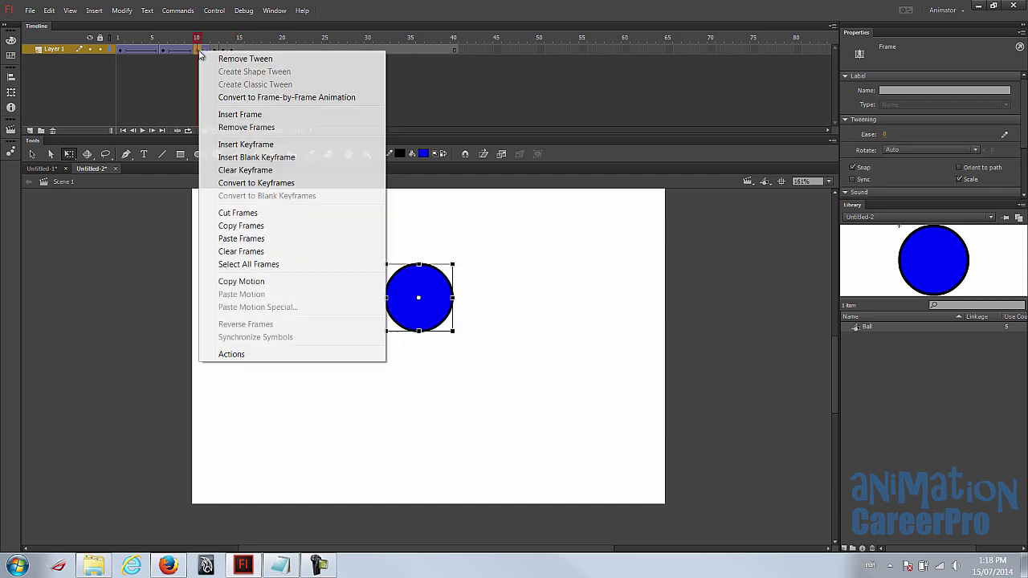
{"action": "left_click", "coordinate": [285, 225]}
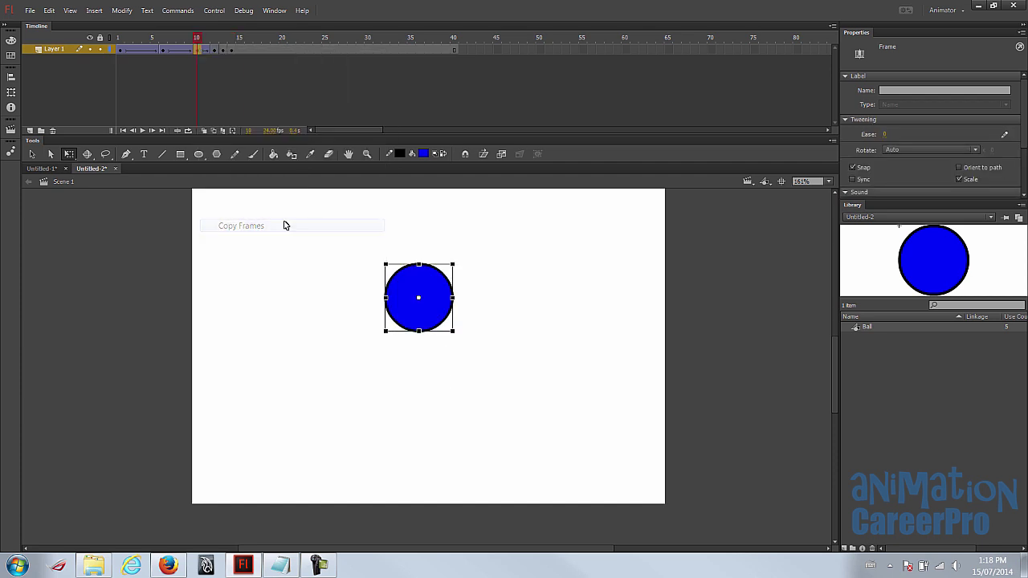
{"action": "left_click", "coordinate": [244, 50]}
{"action": "left_click", "coordinate": [249, 50]}
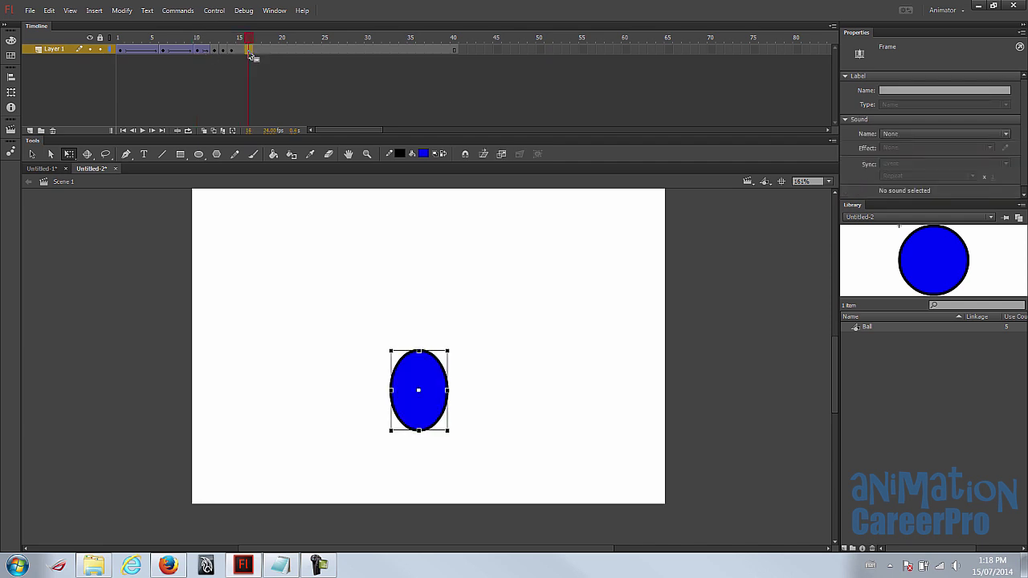
{"action": "right_click", "coordinate": [250, 52]}
{"action": "left_click", "coordinate": [332, 238]}
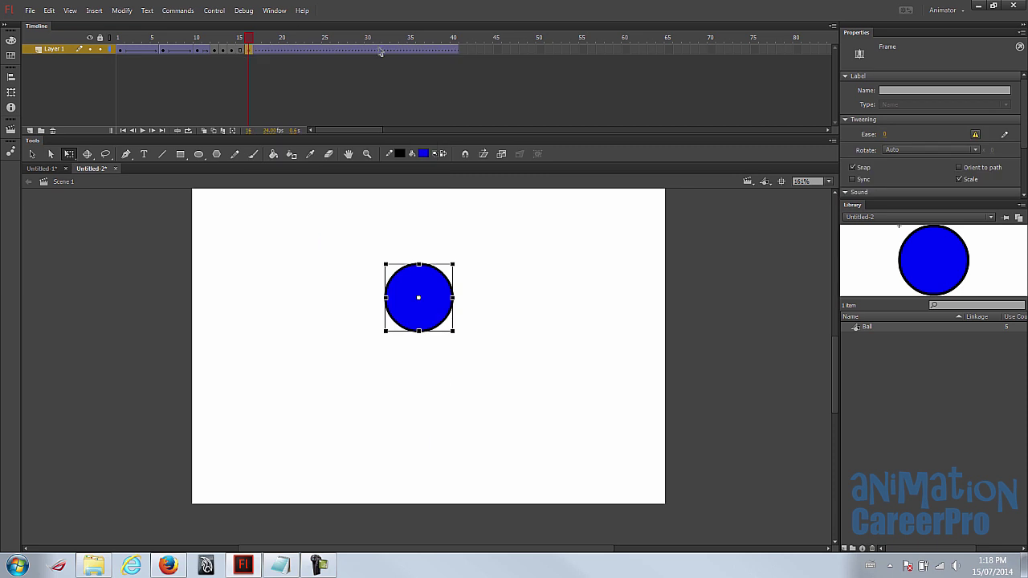
- Copy the ball's keyframe from frame 6 and paste it at frame 20 to continue the rise
{"action": "left_click", "coordinate": [164, 50]}
{"action": "key", "text": "Return"}
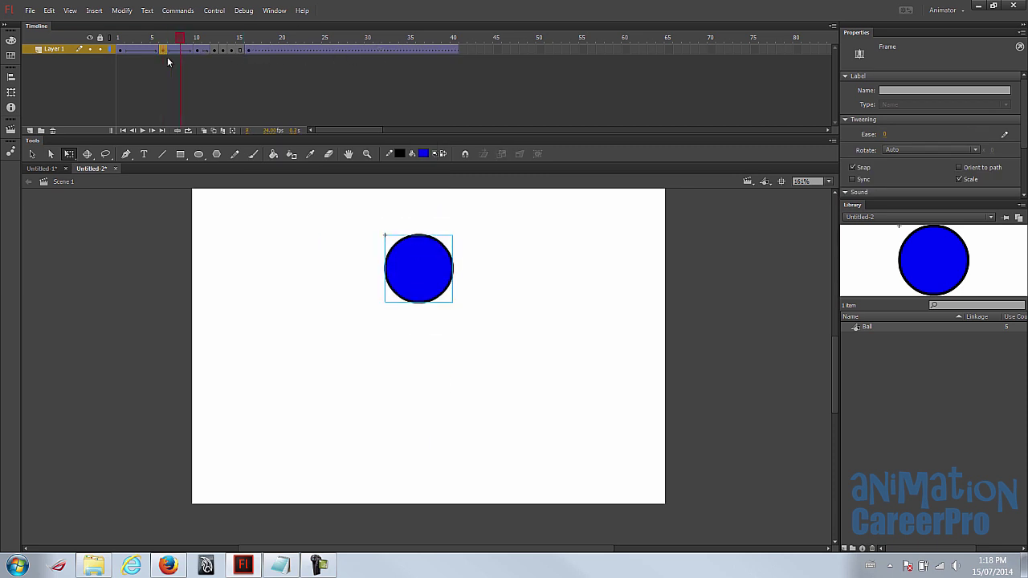
{"action": "key", "text": "comma"}
{"action": "key", "text": "comma"}
{"action": "key", "text": "comma"}
{"action": "right_click", "coordinate": [165, 53]}
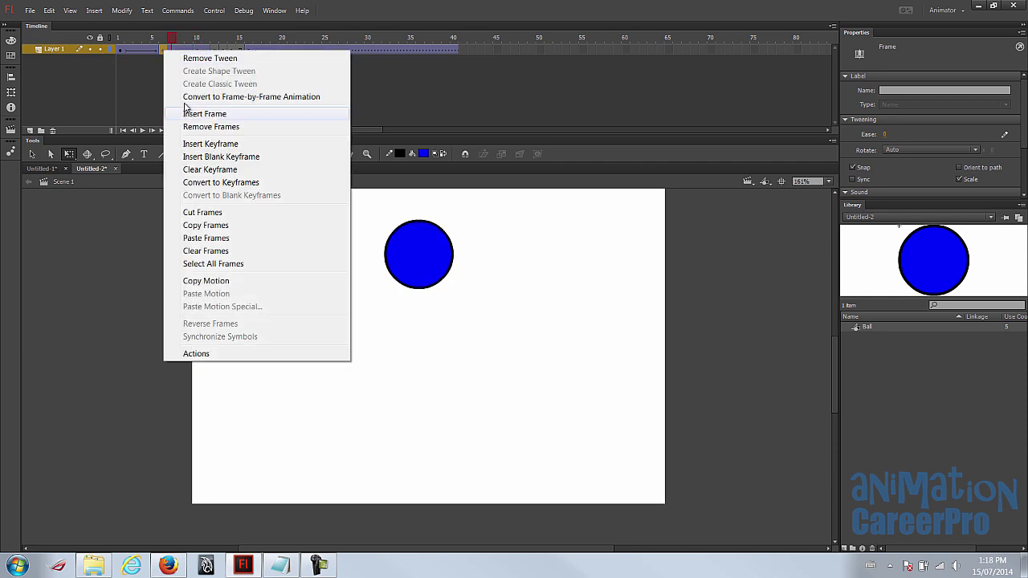
{"action": "left_click", "coordinate": [229, 224]}
{"action": "left_click", "coordinate": [249, 50]}
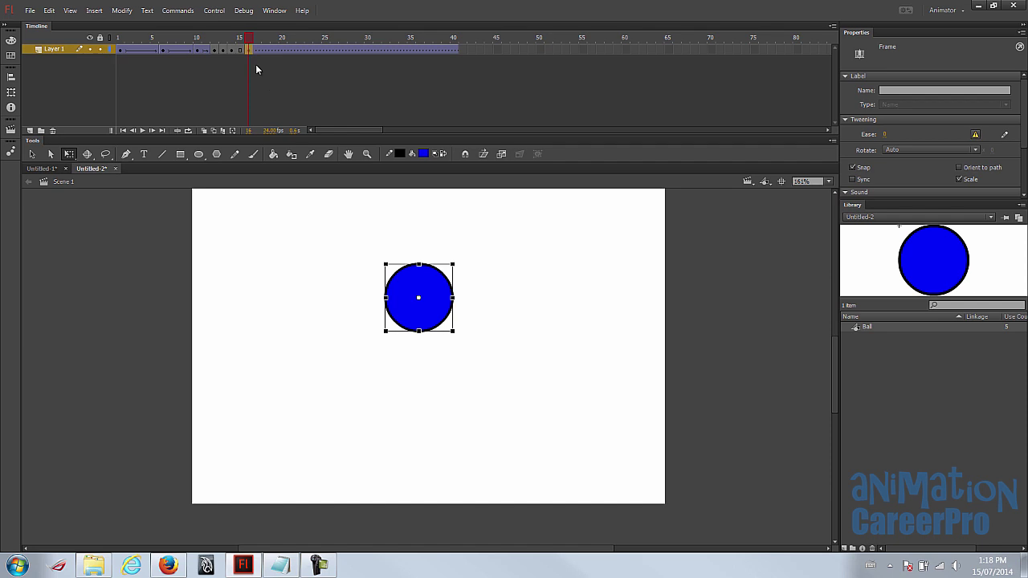
{"action": "left_click", "coordinate": [276, 50]}
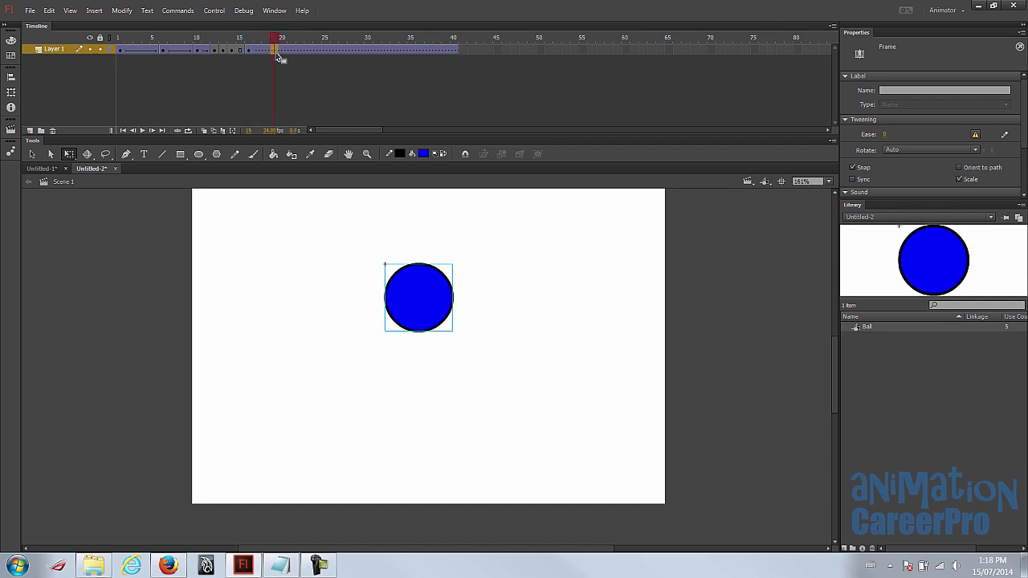
{"action": "left_click", "coordinate": [281, 50]}
{"action": "right_click", "coordinate": [281, 53]}
{"action": "left_click", "coordinate": [347, 239]}
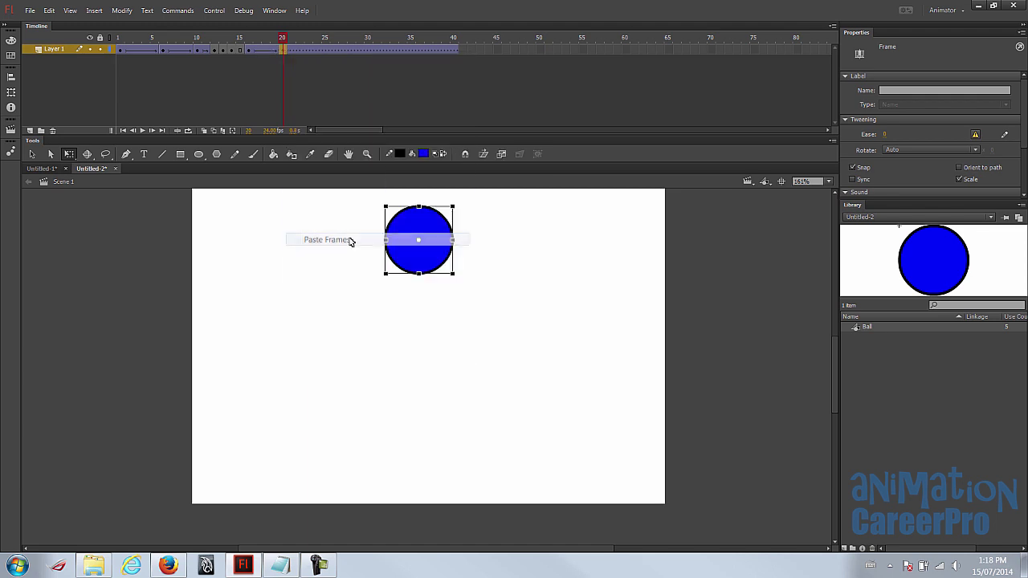
- Copy the ball's starting keyframe from frame 1 and paste it at frame 25 as the top of the rebound
{"action": "left_click", "coordinate": [120, 49]}
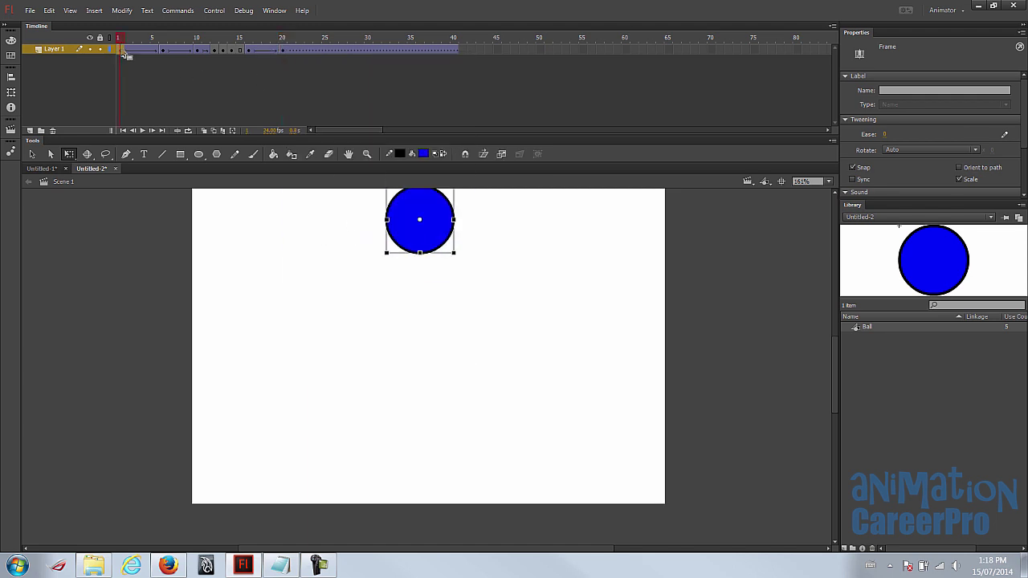
{"action": "left_click", "coordinate": [163, 40]}
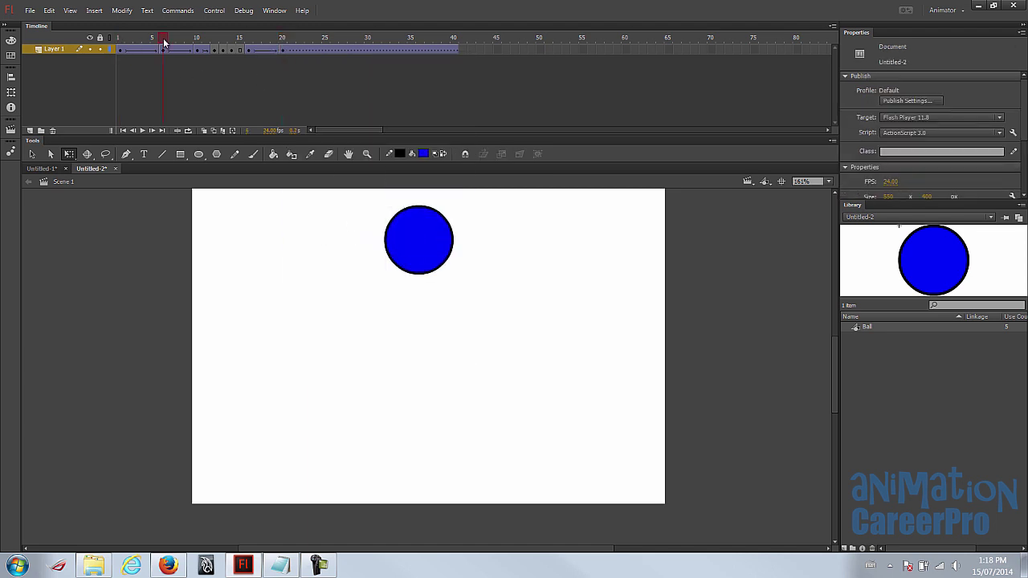
{"action": "key", "text": "comma"}
{"action": "key", "text": "comma"}
{"action": "key", "text": "comma"}
{"action": "key", "text": "comma"}
{"action": "key", "text": "comma"}
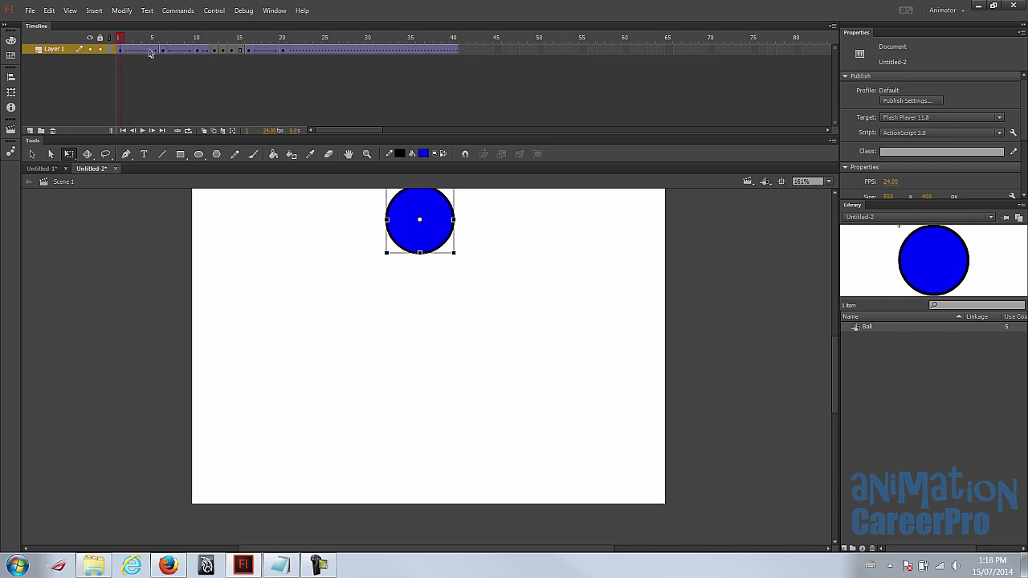
{"action": "right_click", "coordinate": [119, 51]}
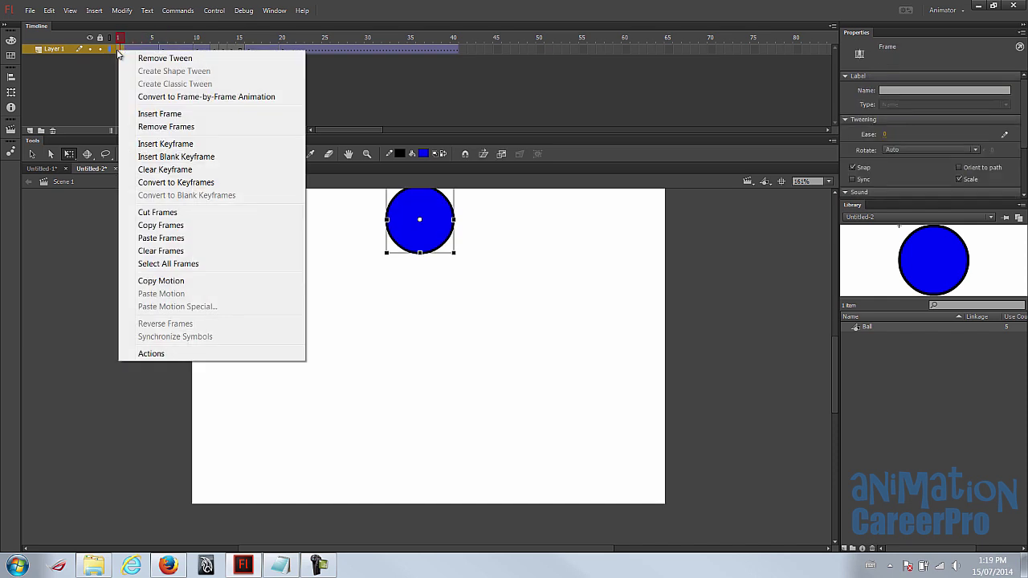
{"action": "left_click", "coordinate": [178, 226]}
{"action": "left_click", "coordinate": [283, 38]}
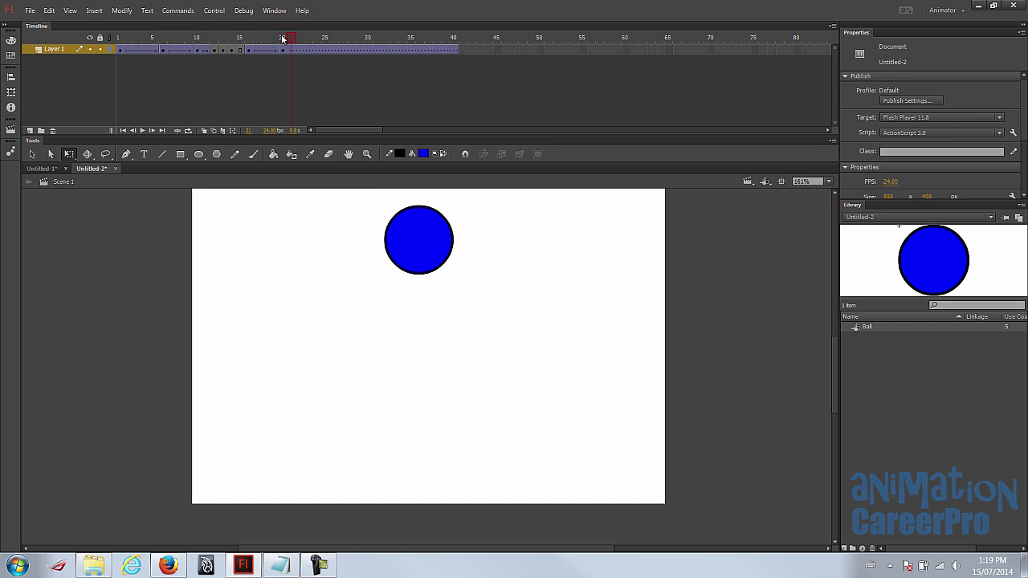
{"action": "right_click", "coordinate": [324, 51]}
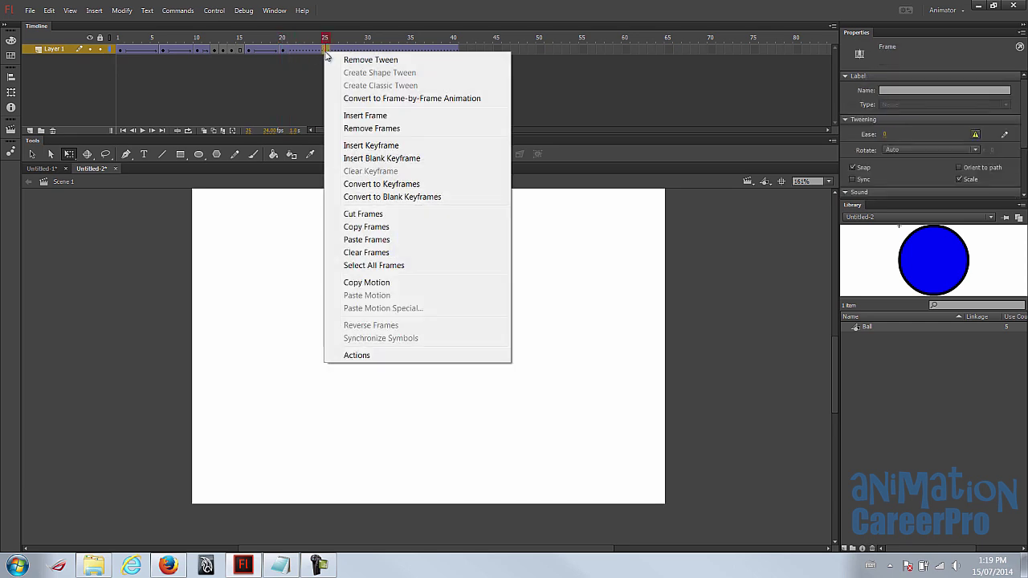
{"action": "left_click", "coordinate": [366, 240]}
- Remove the leftover tween after frame 25 and create a classic tween between frames 14 and 16
{"action": "right_click", "coordinate": [360, 50]}
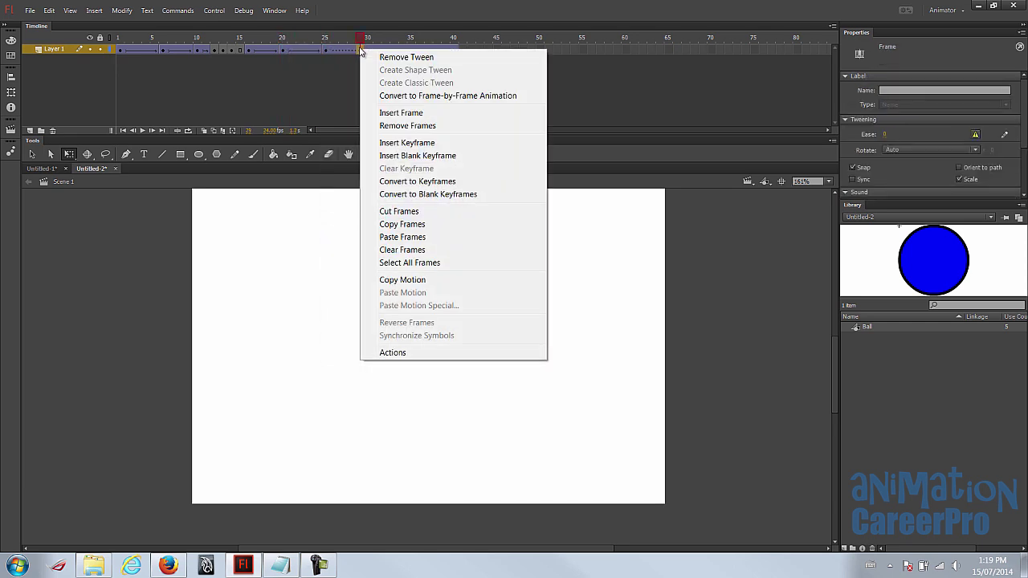
{"action": "left_click", "coordinate": [393, 58]}
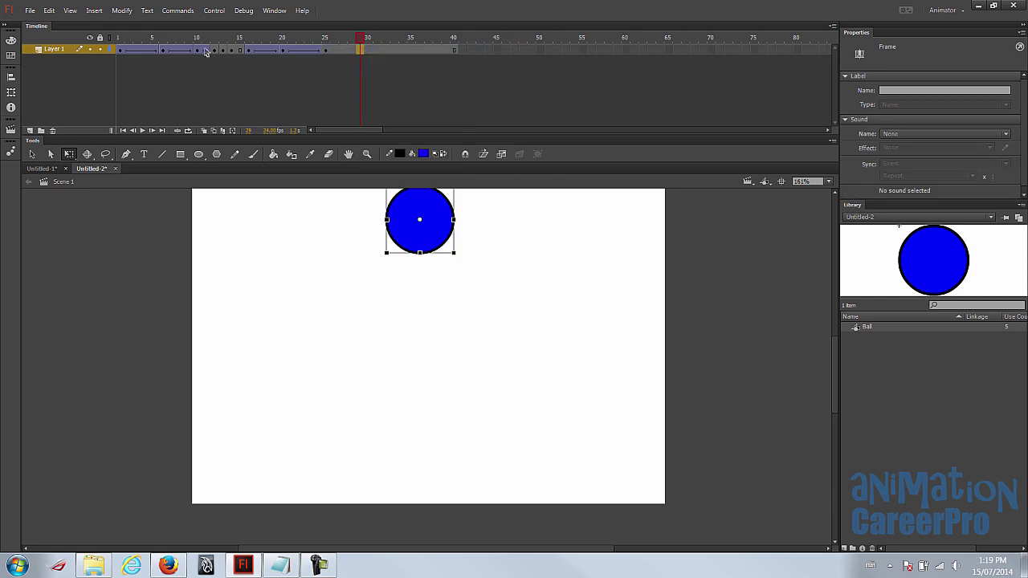
{"action": "left_click", "coordinate": [120, 40]}
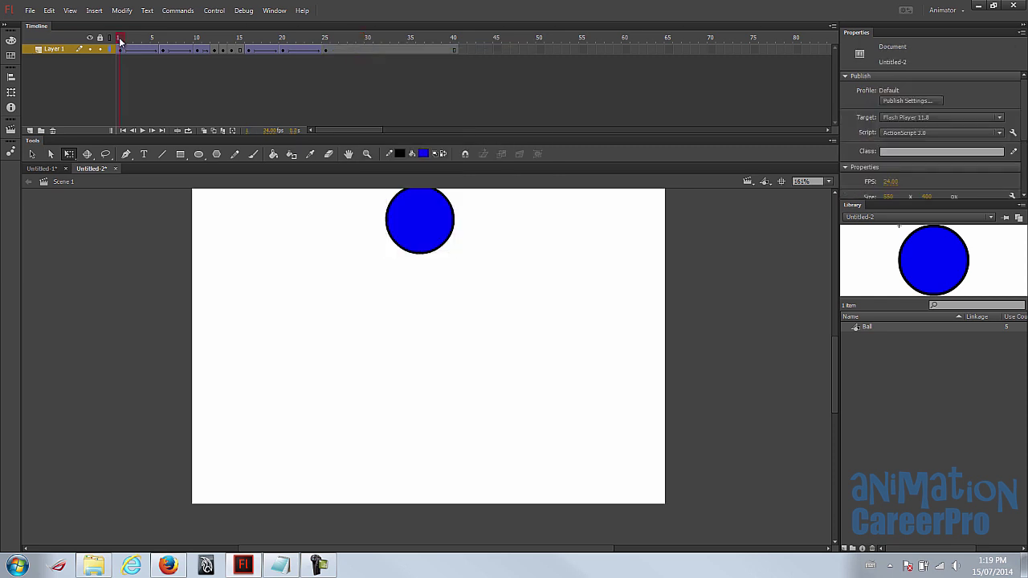
{"action": "left_click", "coordinate": [240, 51]}
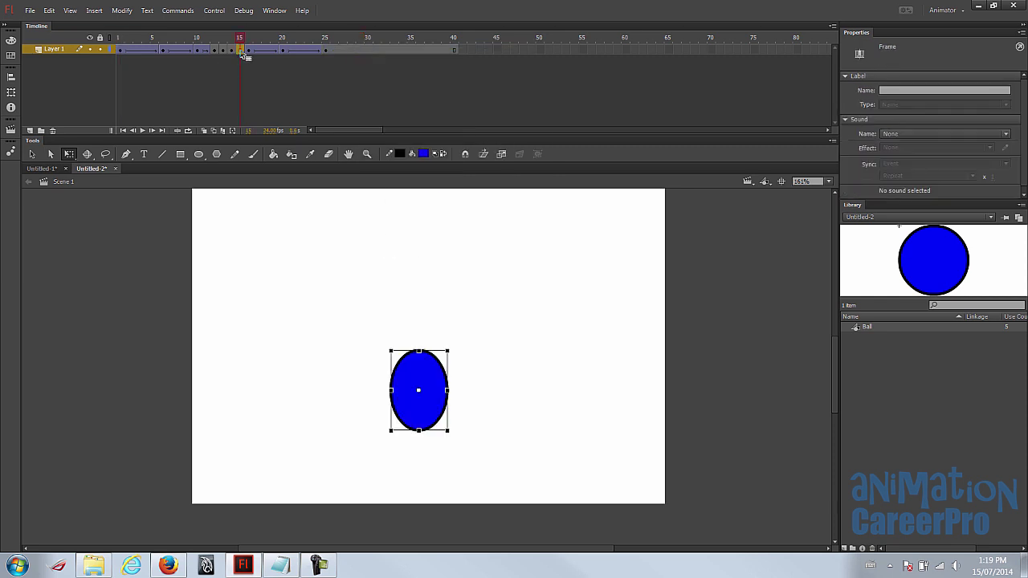
{"action": "right_click", "coordinate": [243, 54]}
{"action": "left_click", "coordinate": [274, 81]}
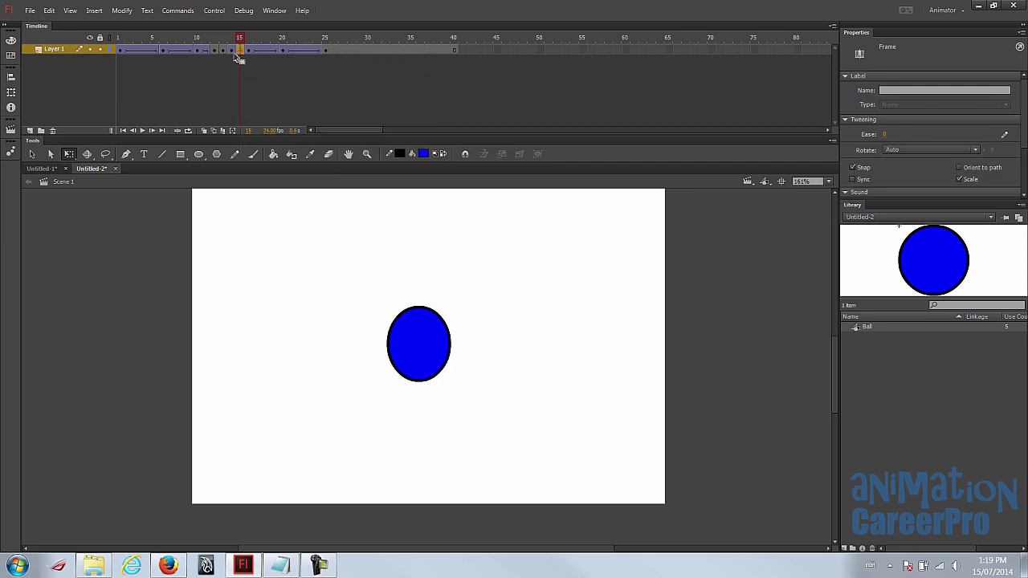
- Play the complete fall and rebound from frame 1 to judge the motion, and return to frame 1
{"action": "left_click", "coordinate": [118, 38]}
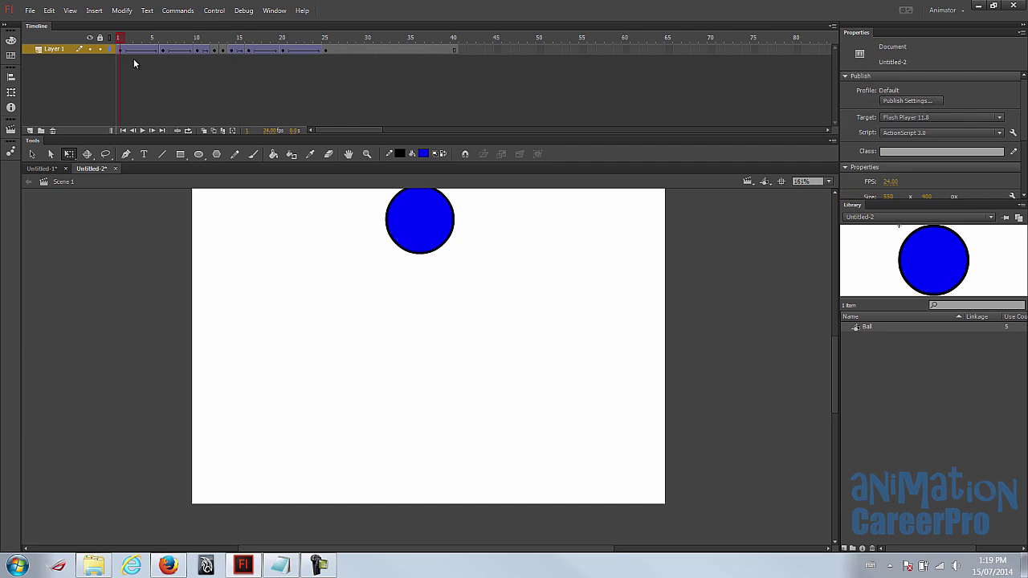
{"action": "key", "text": "Return"}
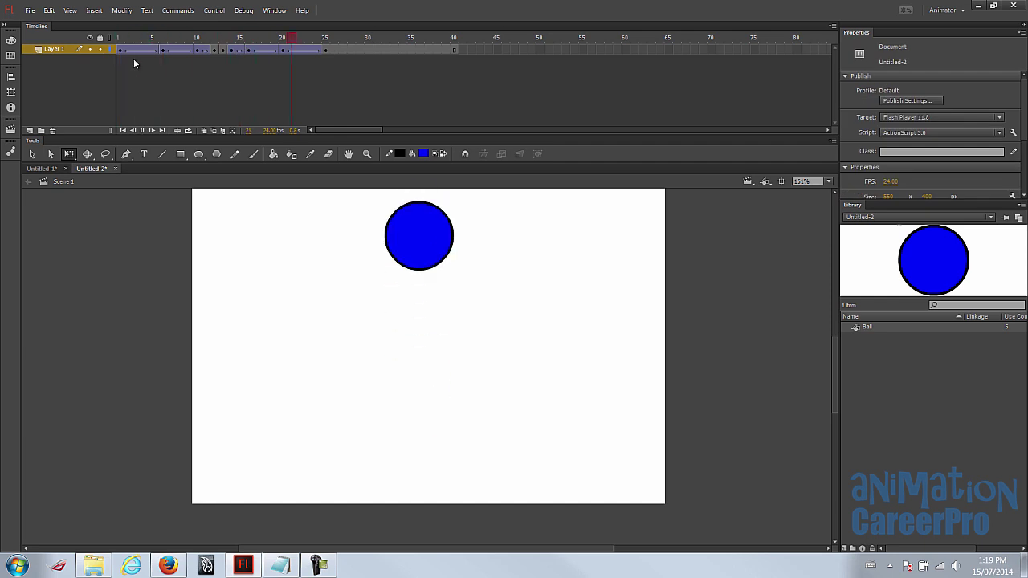
{"action": "left_click", "coordinate": [120, 38]}
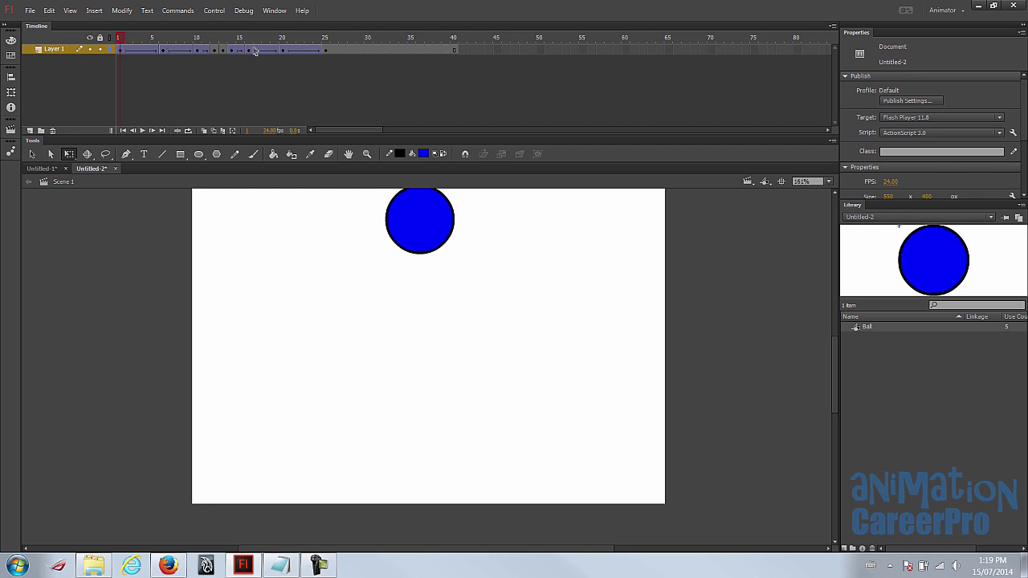
{"action": "left_click", "coordinate": [216, 38]}
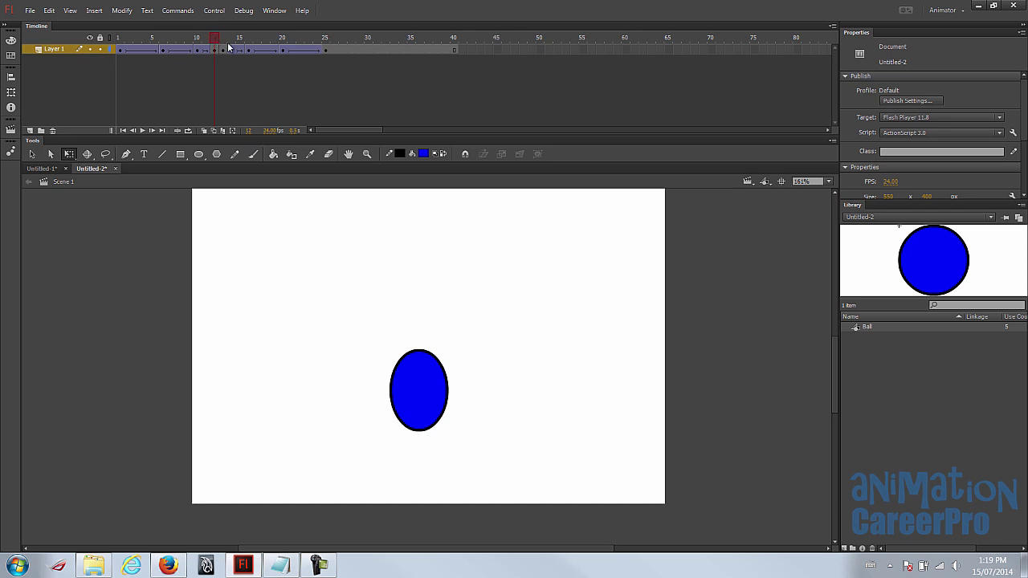
{"action": "left_click", "coordinate": [227, 49]}
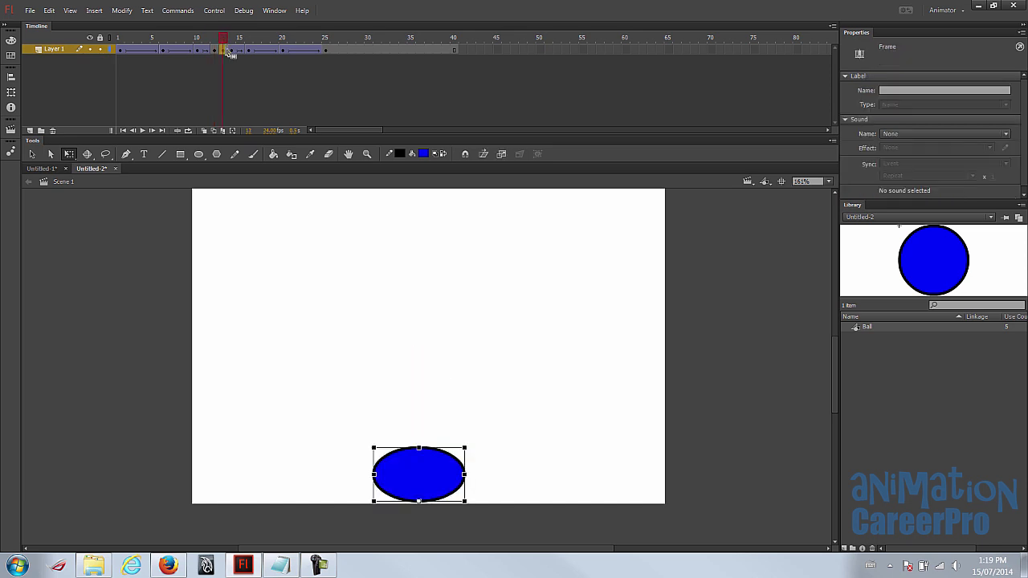
{"action": "left_click", "coordinate": [326, 51], "text": "shift"}
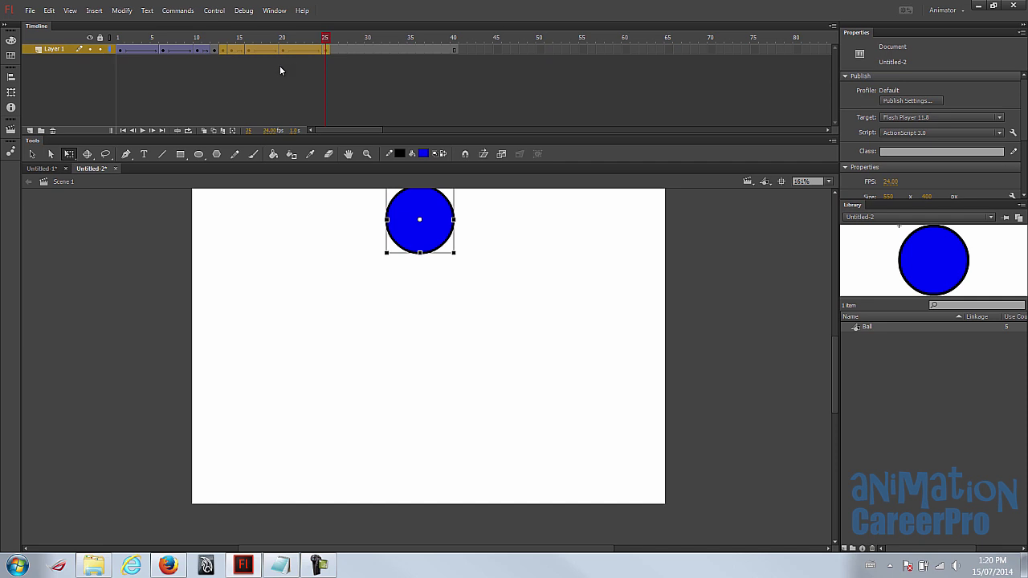
{"action": "left_click", "coordinate": [226, 61]}
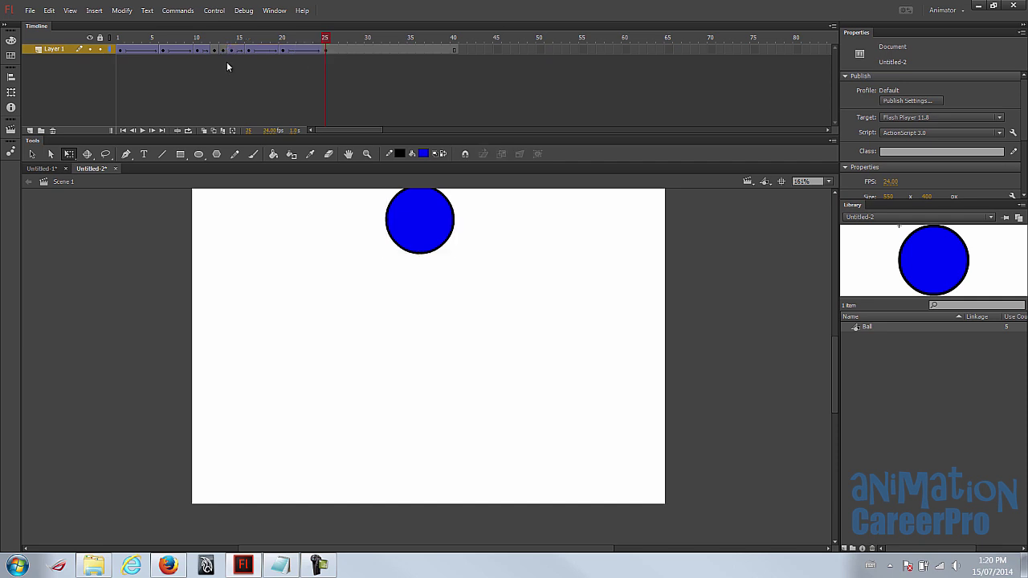
- Shift the rebound's frames 14 to 25 one frame later so the squash from frame 13 holds an extra frame
{"action": "left_click_drag", "start_coordinate": [200, 38], "coordinate": [226, 40]}
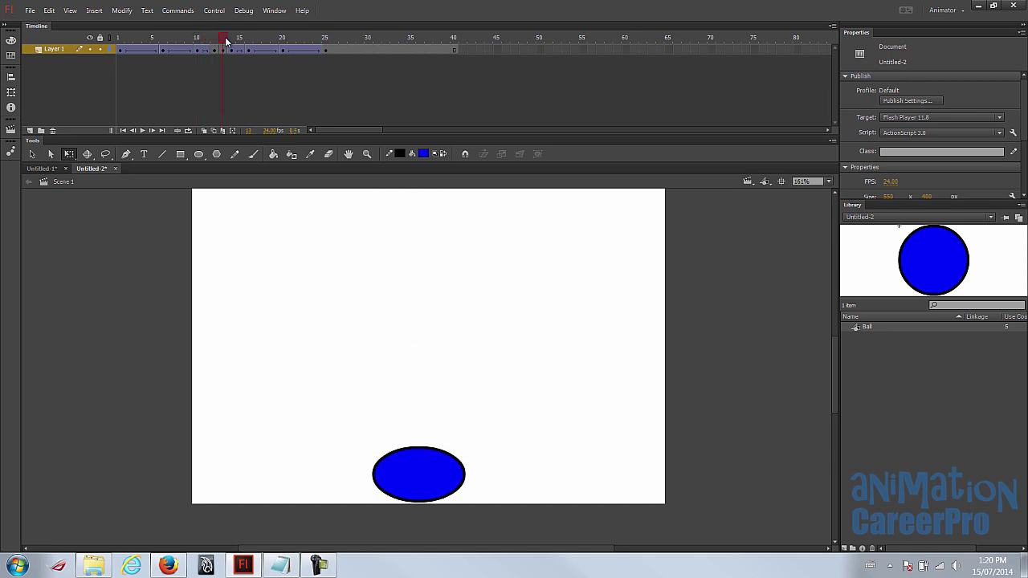
{"action": "left_click", "coordinate": [230, 50]}
{"action": "left_click", "coordinate": [225, 50]}
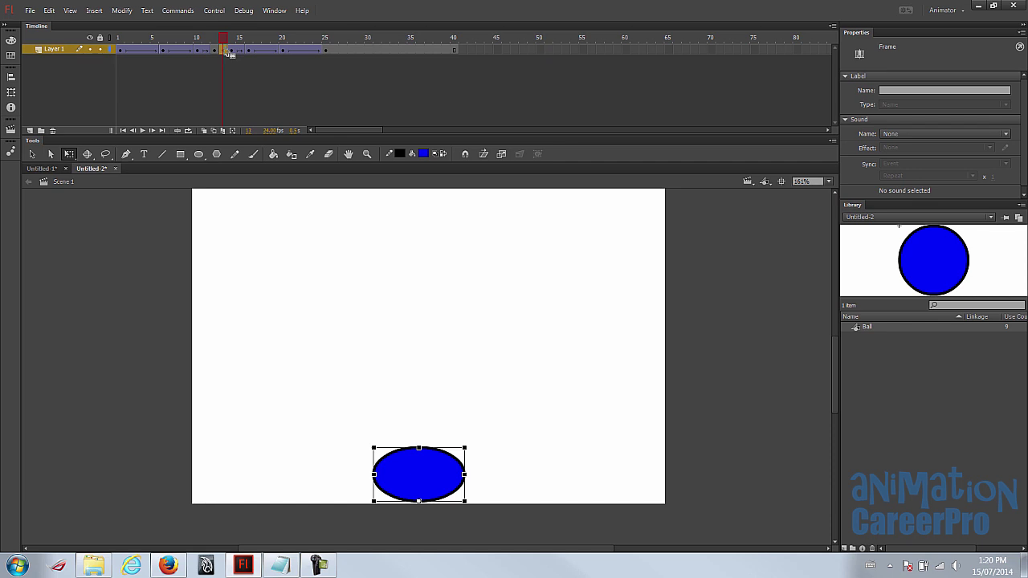
{"action": "left_click", "coordinate": [232, 51]}
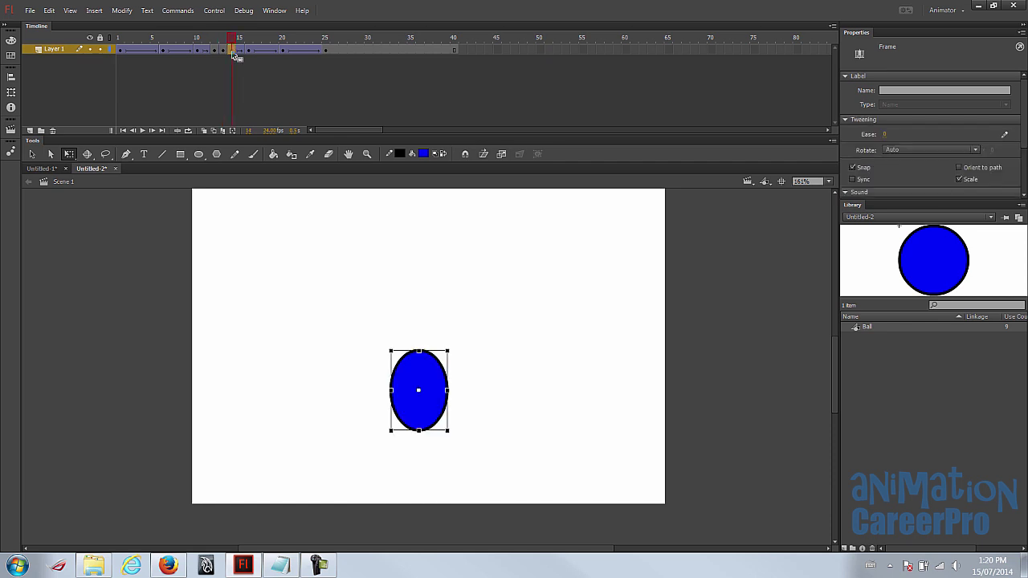
{"action": "left_click", "coordinate": [327, 51], "text": "shift"}
{"action": "left_click_drag", "start_coordinate": [273, 52], "coordinate": [277, 52]}
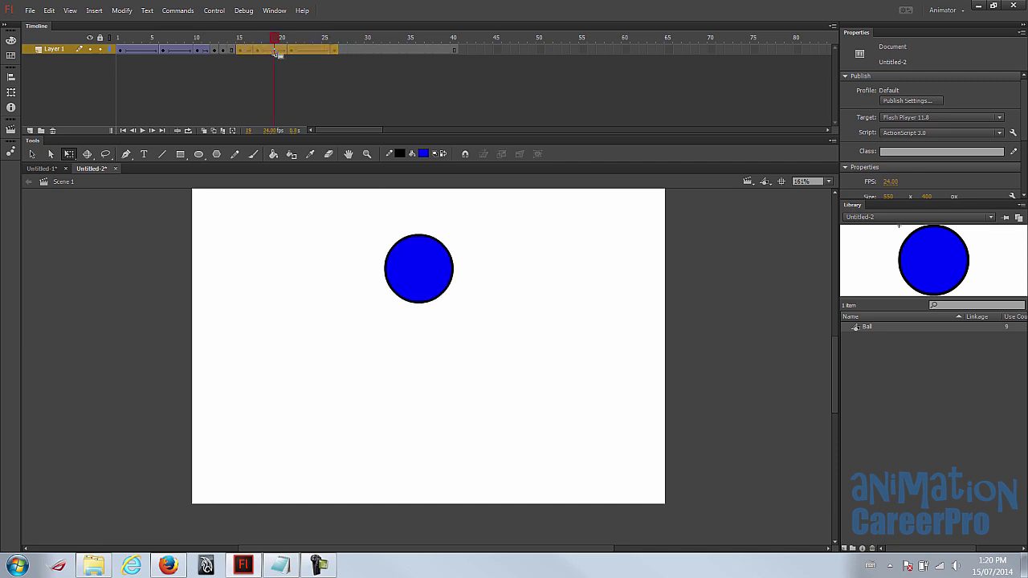
- Check the held squash pose at frames 13 and 14, and play the bounce from frame 1
{"action": "left_click", "coordinate": [228, 51]}
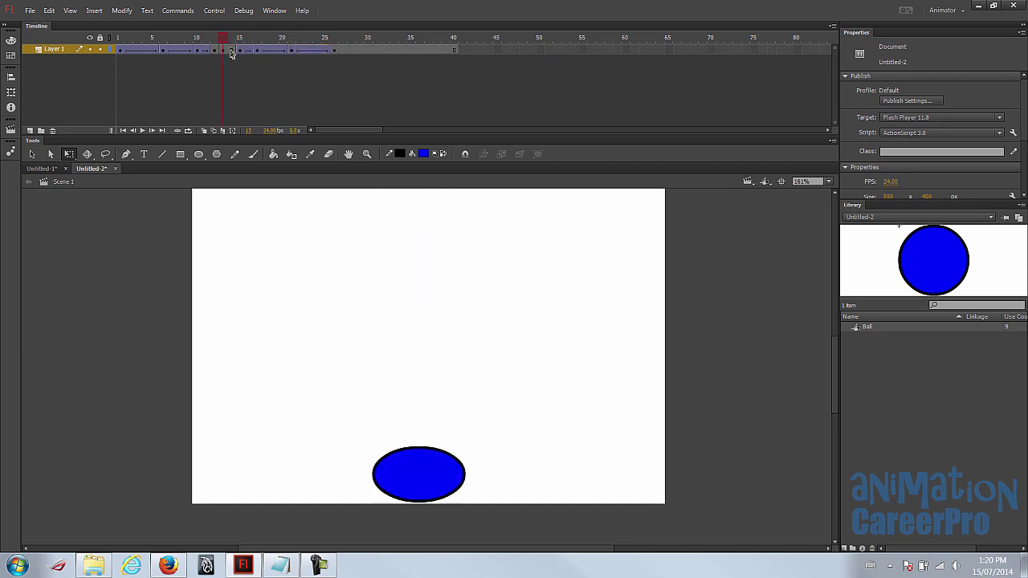
{"action": "left_click", "coordinate": [231, 50]}
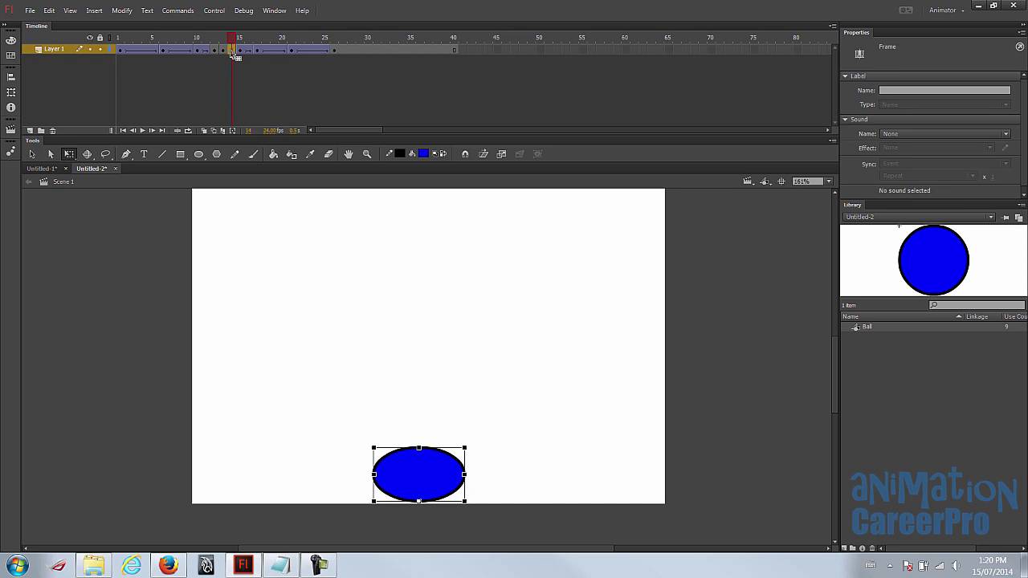
{"action": "left_click", "coordinate": [234, 42]}
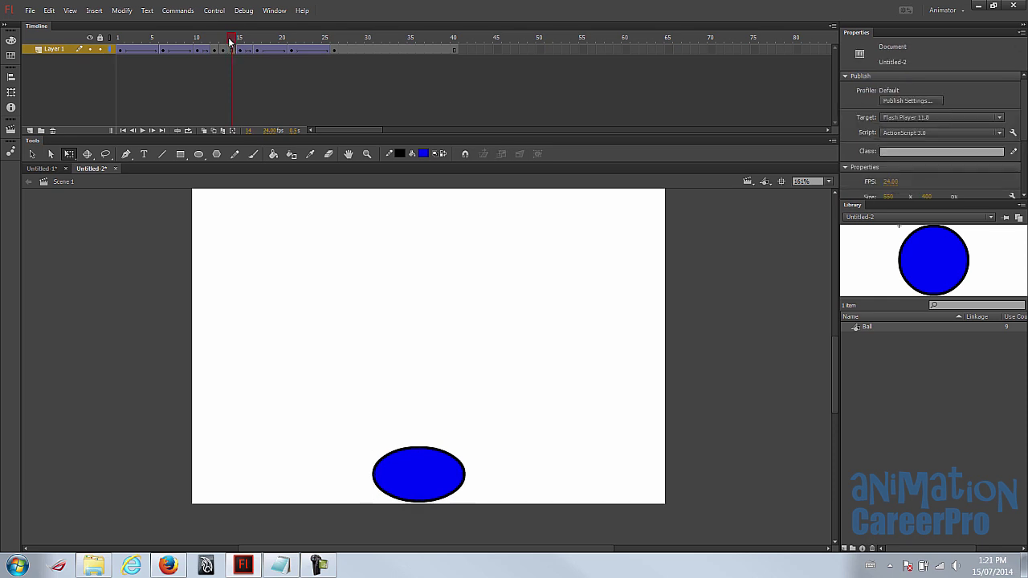
{"action": "left_click", "coordinate": [232, 50]}
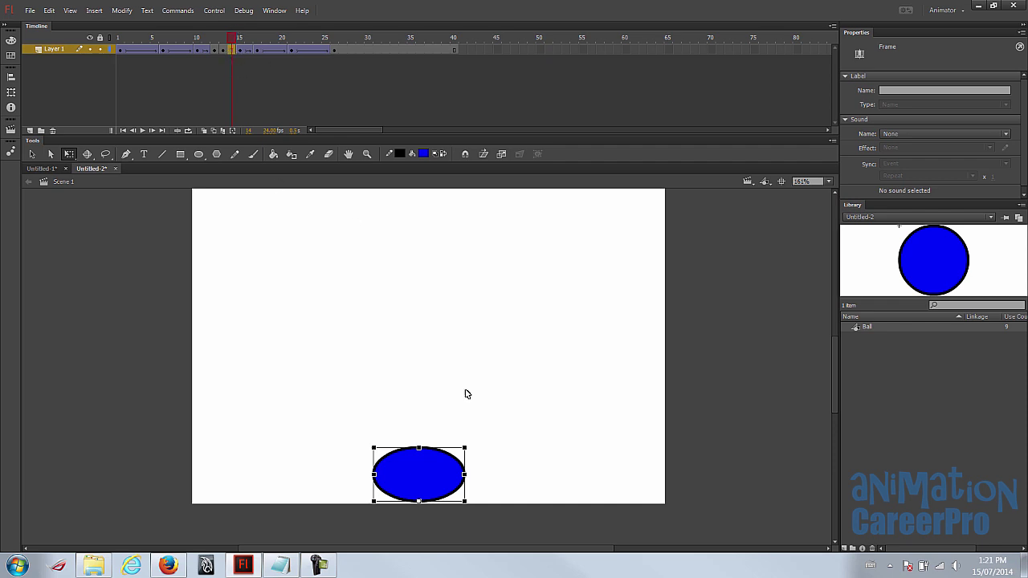
{"action": "left_click", "coordinate": [122, 37]}
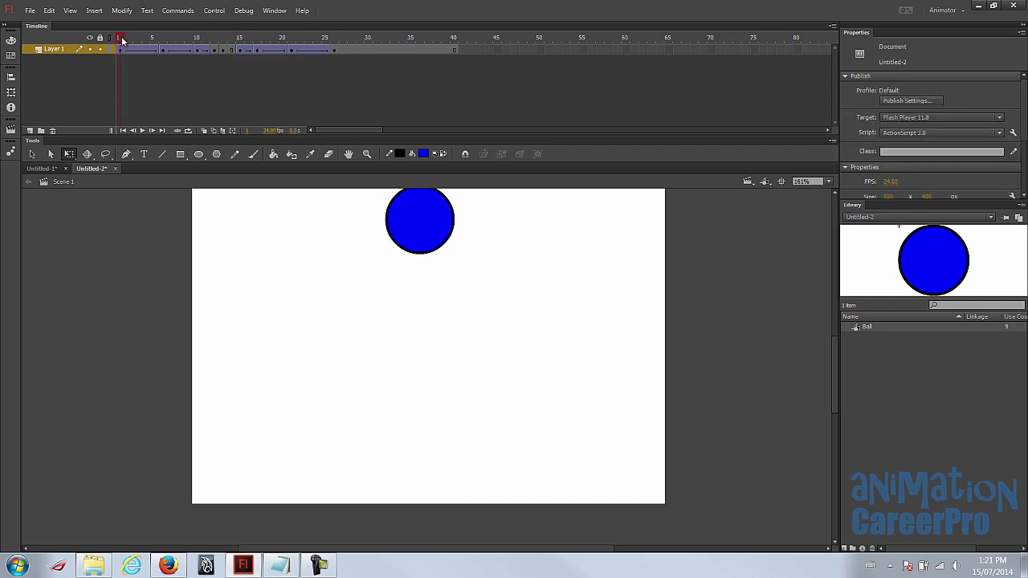
{"action": "key", "text": "Return"}
- Insert a keyframe at frame 14 so the held squash has its own editable pose
{"action": "left_click", "coordinate": [223, 41]}
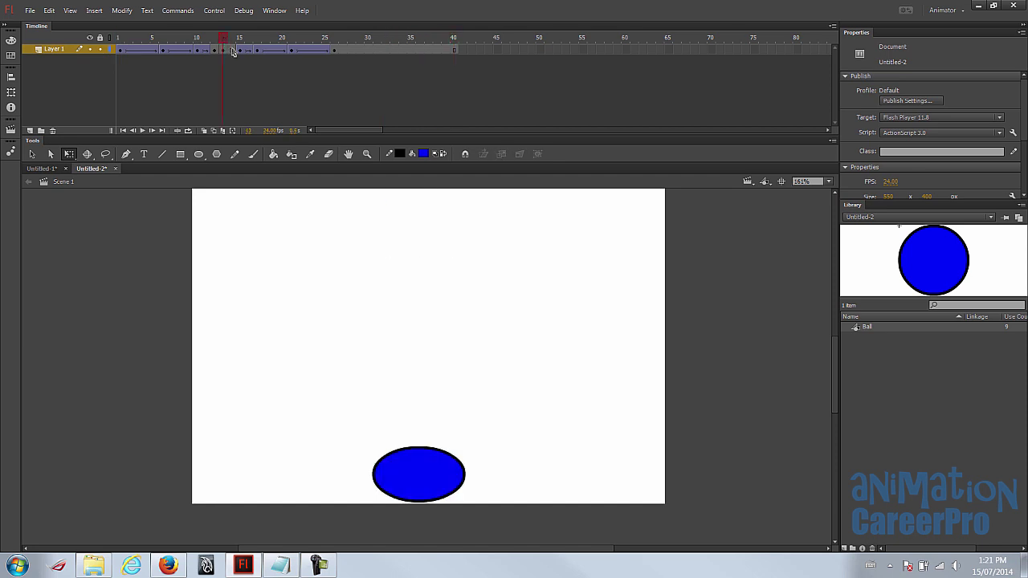
{"action": "left_click", "coordinate": [233, 51]}
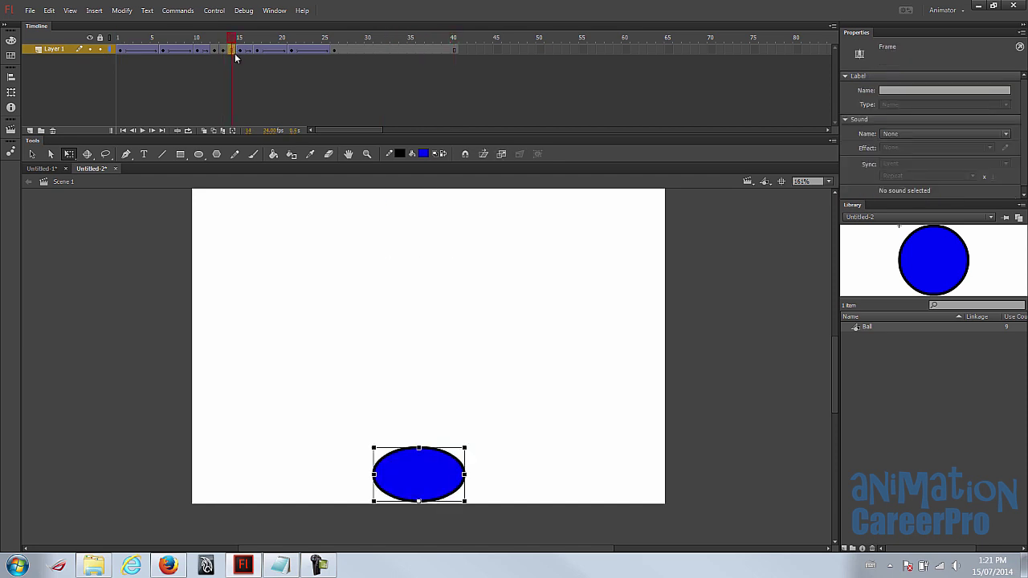
{"action": "left_click", "coordinate": [230, 40]}
{"action": "left_click", "coordinate": [232, 51]}
{"action": "left_click", "coordinate": [244, 53]}
{"action": "key", "text": "comma"}
{"action": "left_click", "coordinate": [232, 52]}
{"action": "mouse_move", "coordinate": [238, 41]}
{"action": "left_mouse_down"}
{"action": "mouse_move", "coordinate": [225, 42]}
{"action": "mouse_move", "coordinate": [233, 46]}
{"action": "left_mouse_up"}
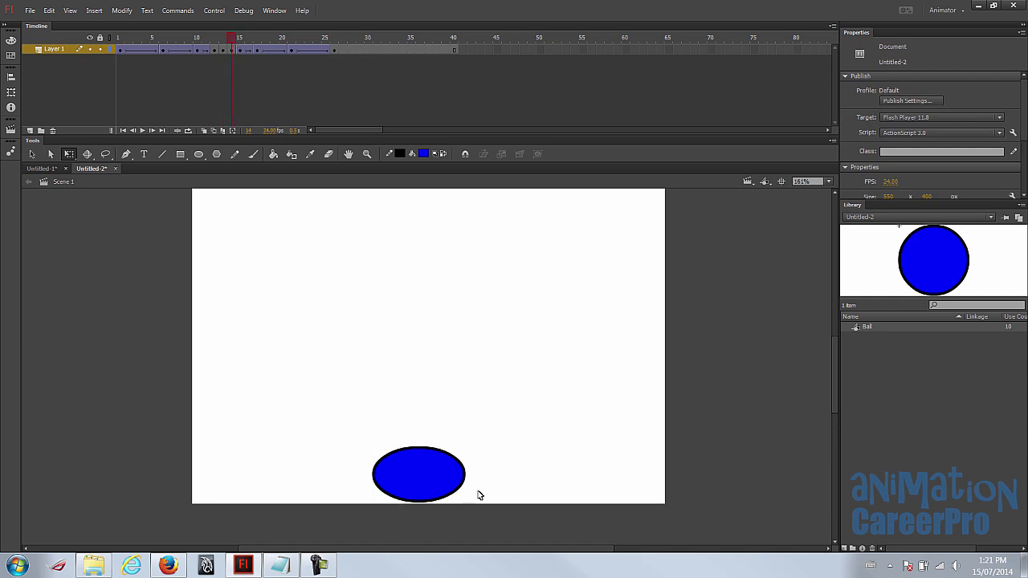
- Squash the ball at frame 14 slightly further, to a height of about 60.5 px, and widen it a little
{"action": "left_click", "coordinate": [412, 469]}
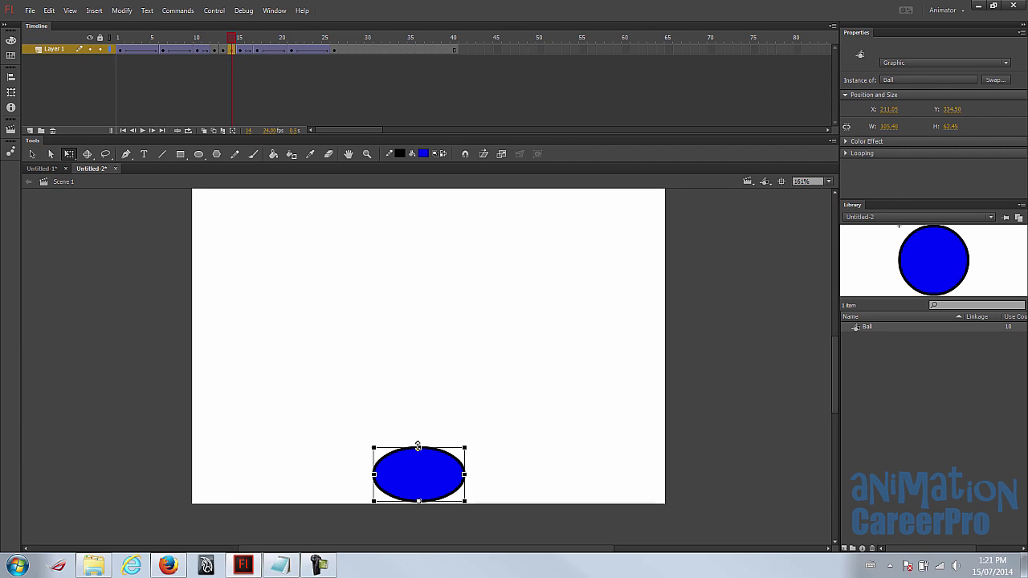
{"action": "left_click", "coordinate": [235, 51]}
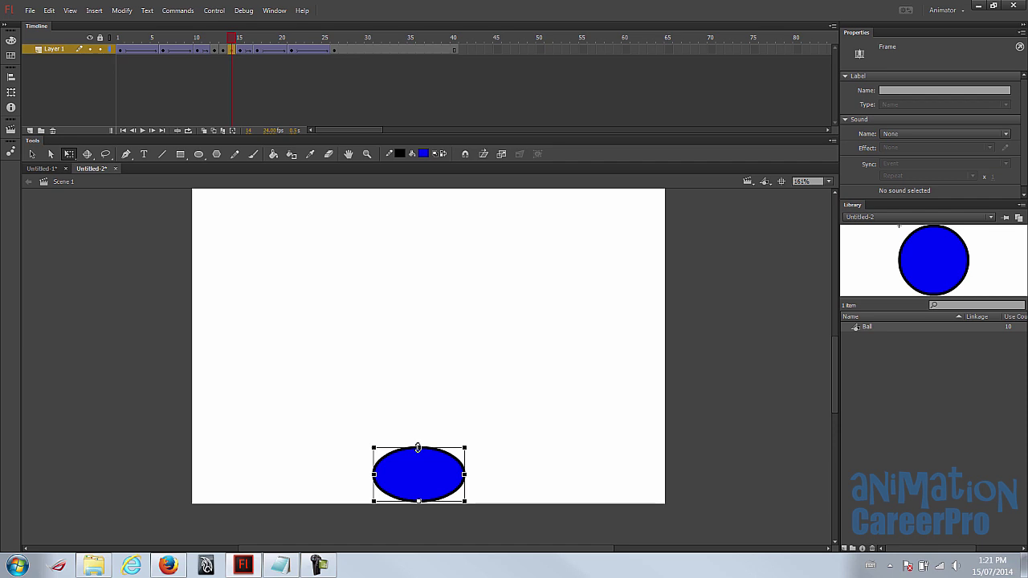
{"action": "left_click_drag", "start_coordinate": [419, 447], "coordinate": [418, 449]}
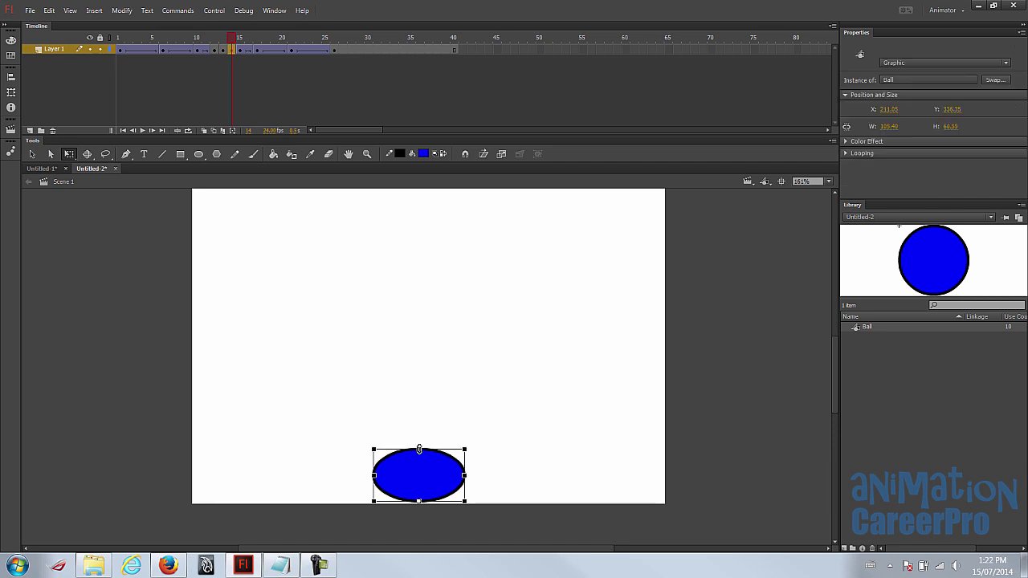
{"action": "left_click_drag", "start_coordinate": [465, 476], "coordinate": [466, 476]}
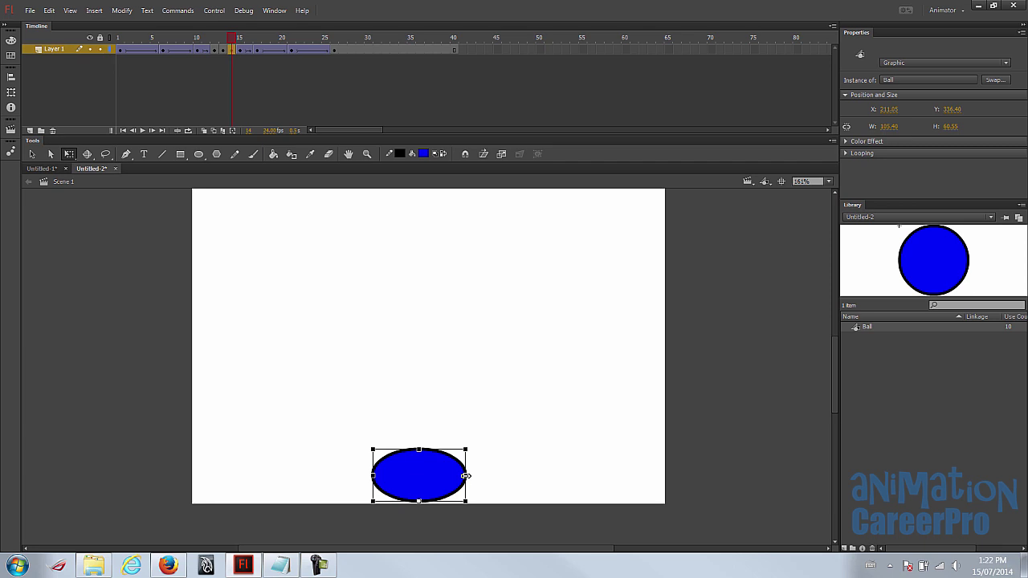
- Play the bounce from frame 1 to judge the deeper squash
{"action": "left_click", "coordinate": [232, 41]}
{"action": "left_click_drag", "start_coordinate": [228, 42], "coordinate": [119, 40]}
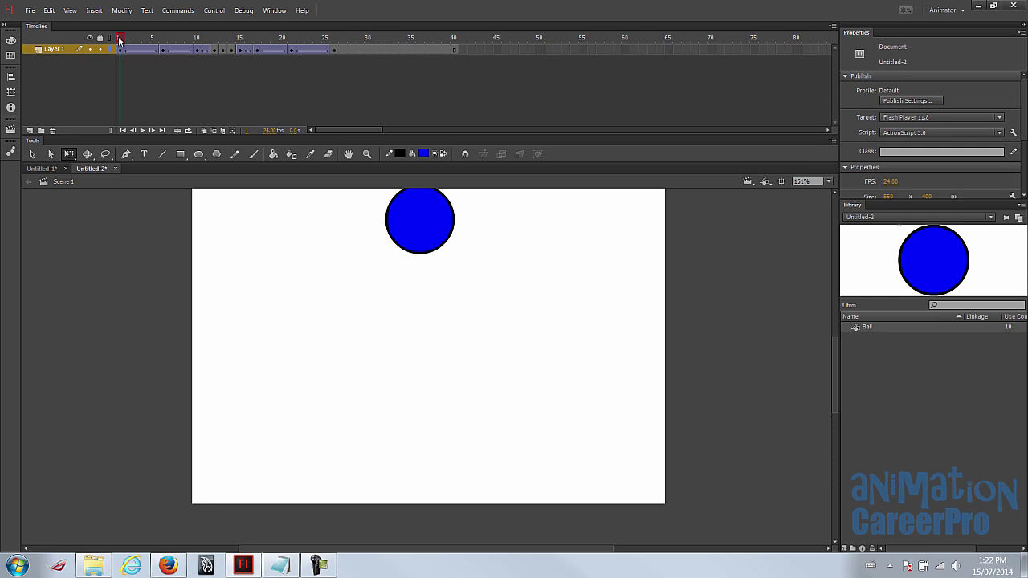
{"action": "key", "text": "Return"}
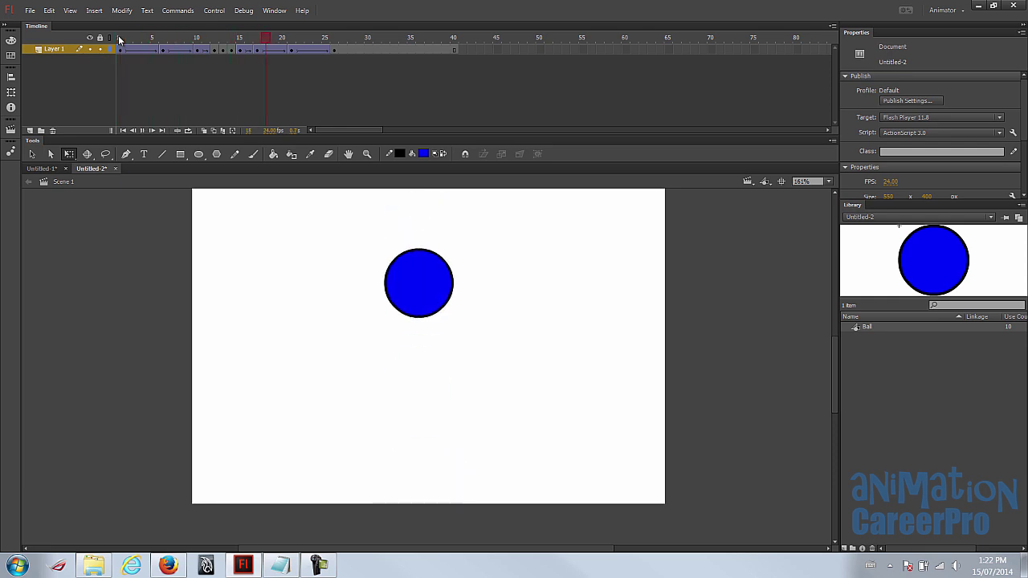
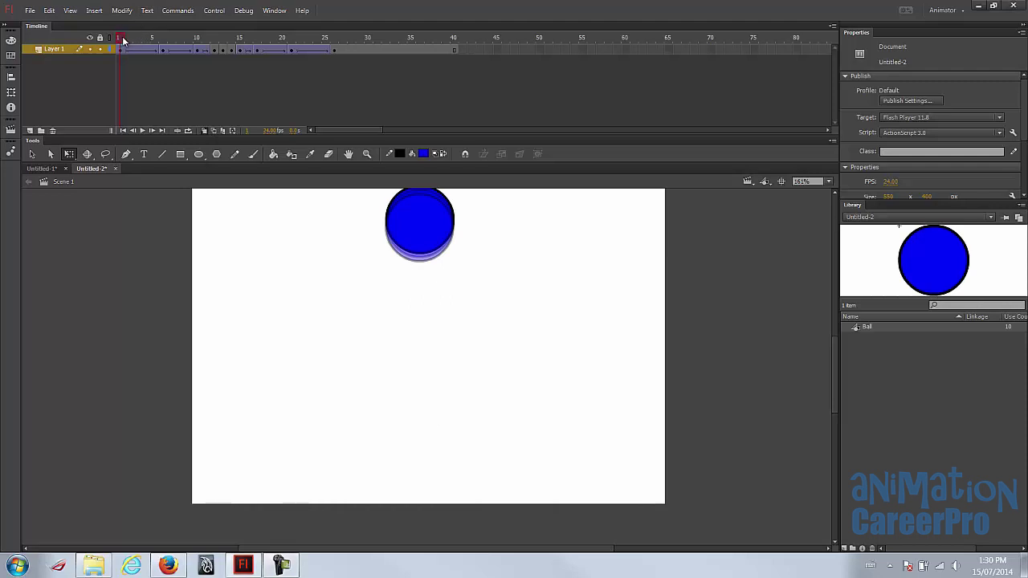
- Examine the spacing of the ball's fall from frame 1 through frames 6 and 13 with onion skinning
{"action": "left_click_drag", "start_coordinate": [121, 40], "coordinate": [163, 51]}
{"action": "left_click", "coordinate": [163, 52]}
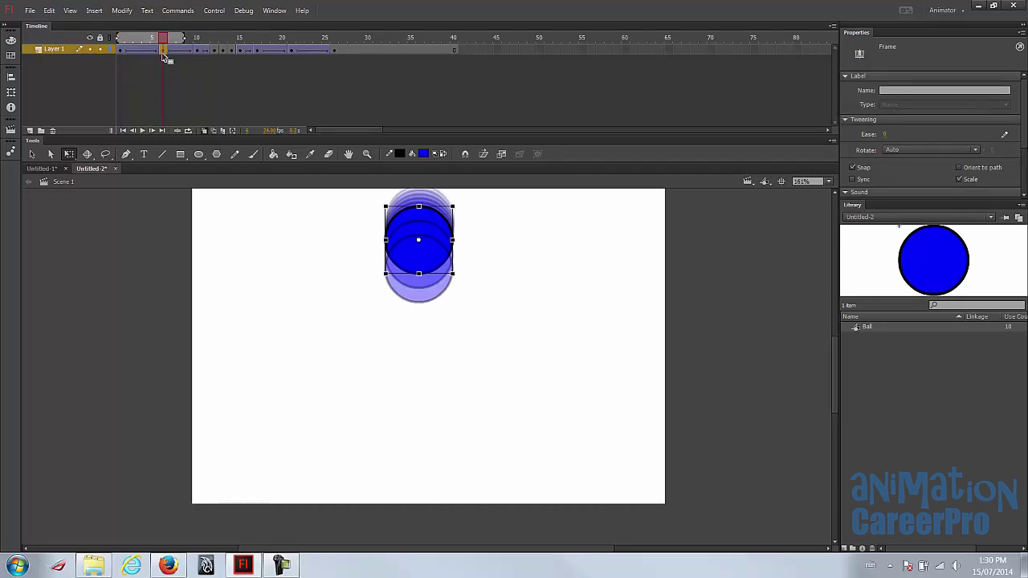
{"action": "left_click_drag", "start_coordinate": [178, 37], "coordinate": [220, 46]}
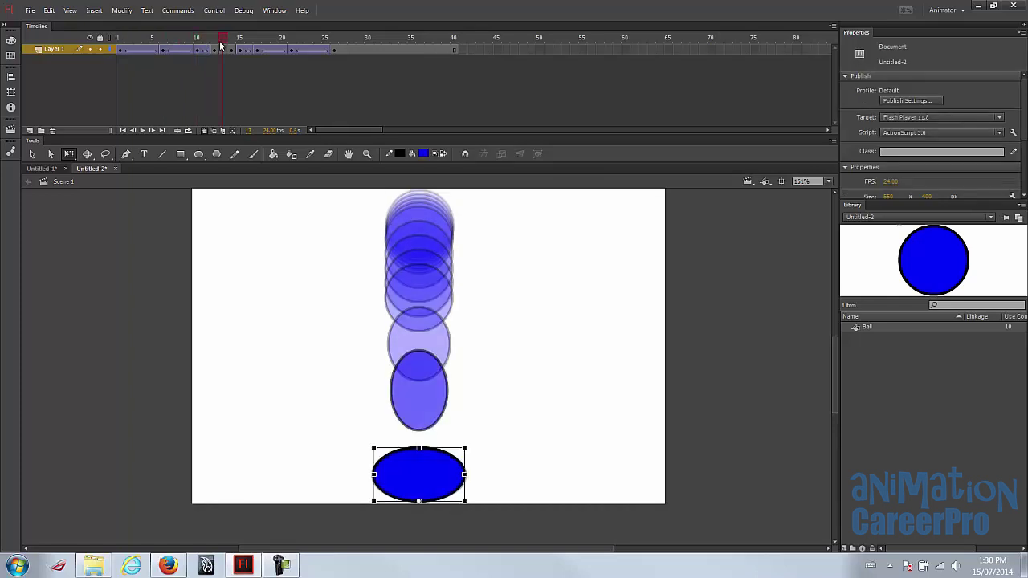
{"action": "left_click", "coordinate": [245, 77]}
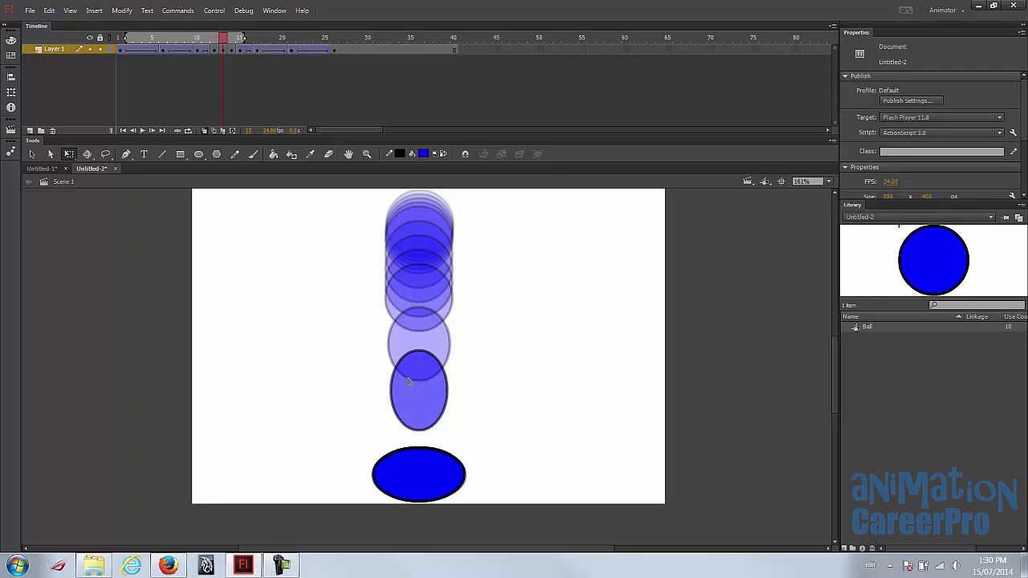
{"action": "left_click", "coordinate": [212, 51]}
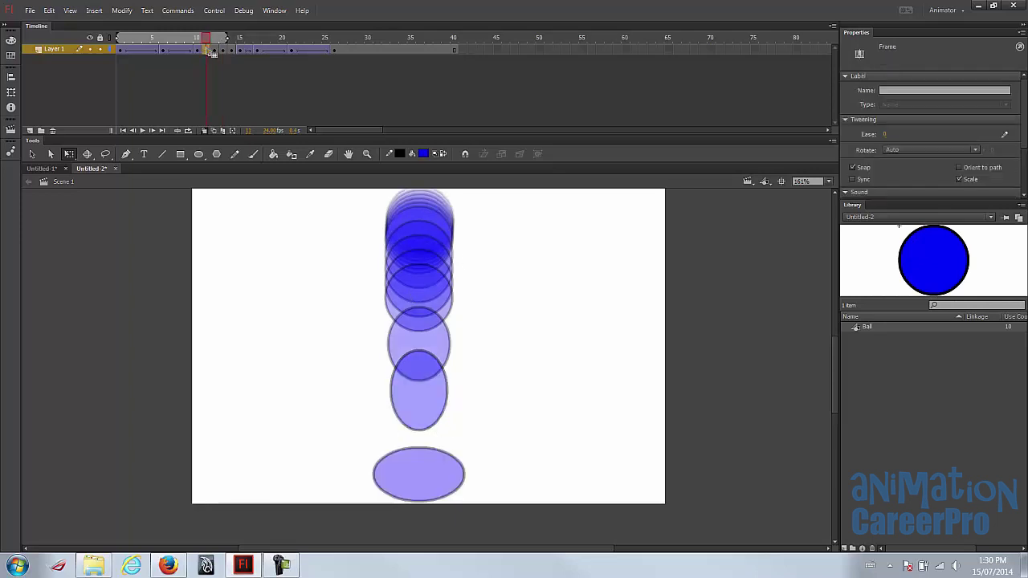
{"action": "left_click", "coordinate": [179, 51]}
{"action": "left_click", "coordinate": [172, 51]}
{"action": "key", "text": "shift+comma"}
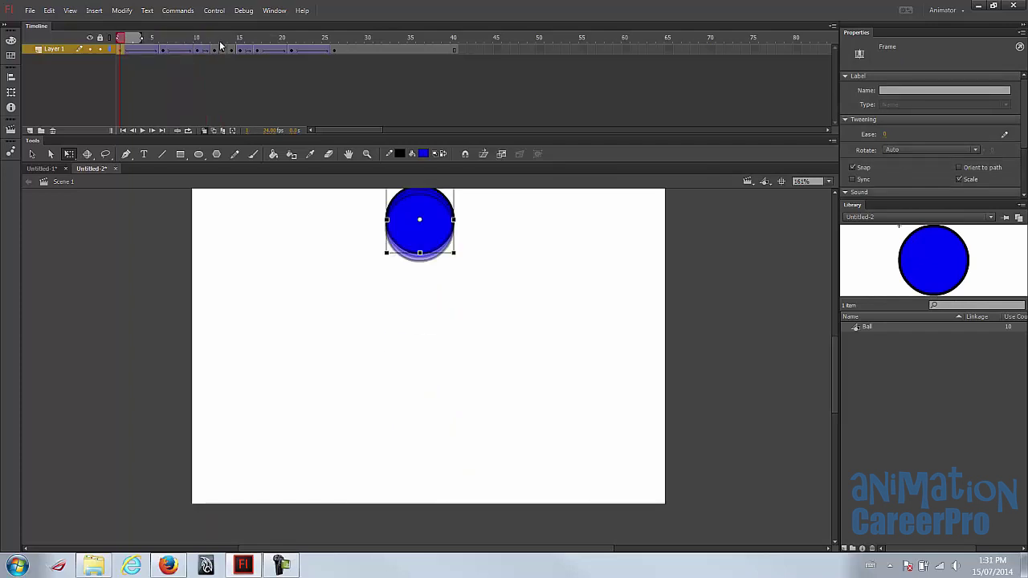
{"action": "left_click", "coordinate": [217, 50]}
{"action": "left_click", "coordinate": [226, 53]}
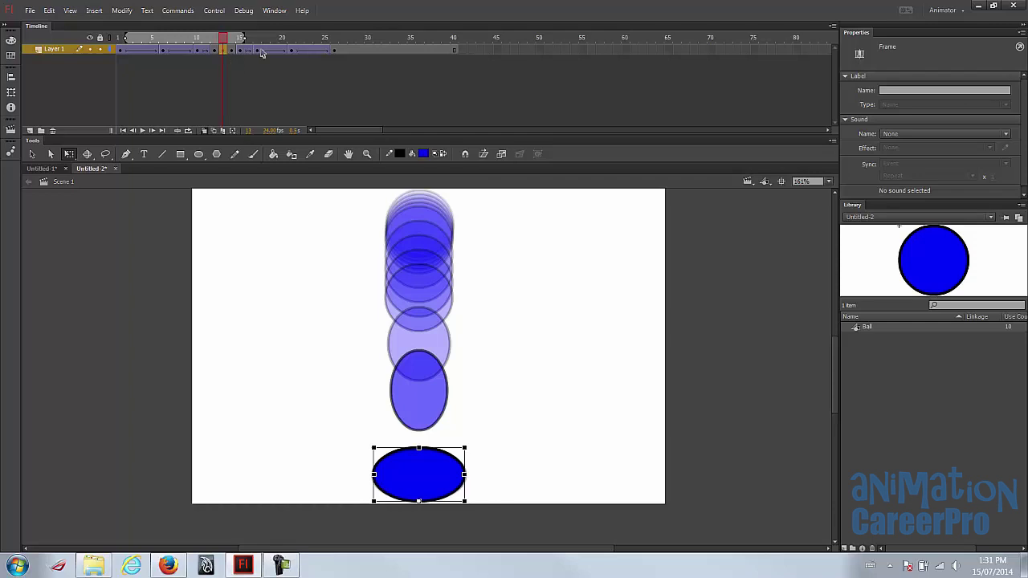
{"action": "left_click", "coordinate": [122, 50]}
{"action": "left_click", "coordinate": [164, 51]}
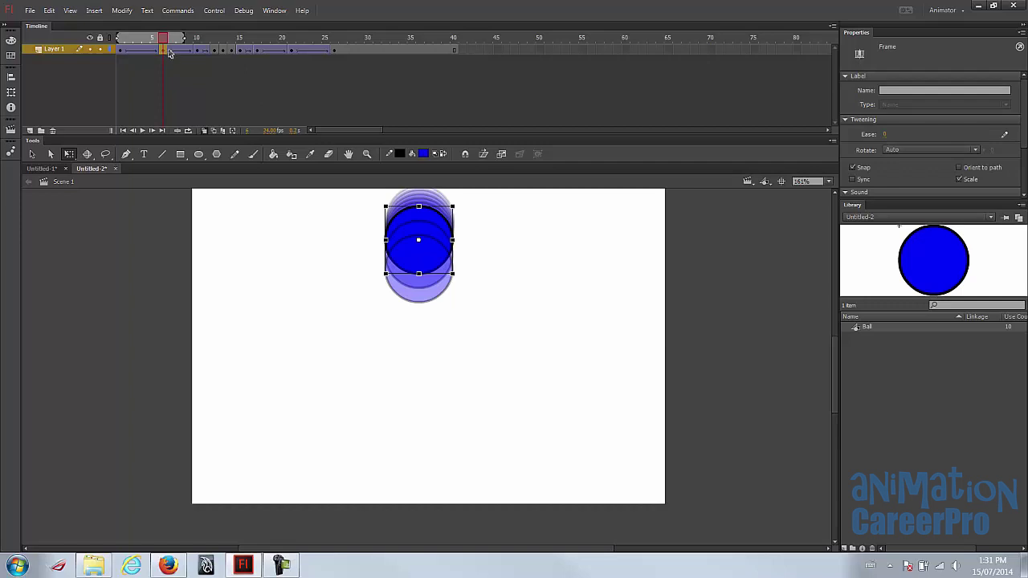
{"action": "left_click_drag", "start_coordinate": [165, 38], "coordinate": [226, 43]}
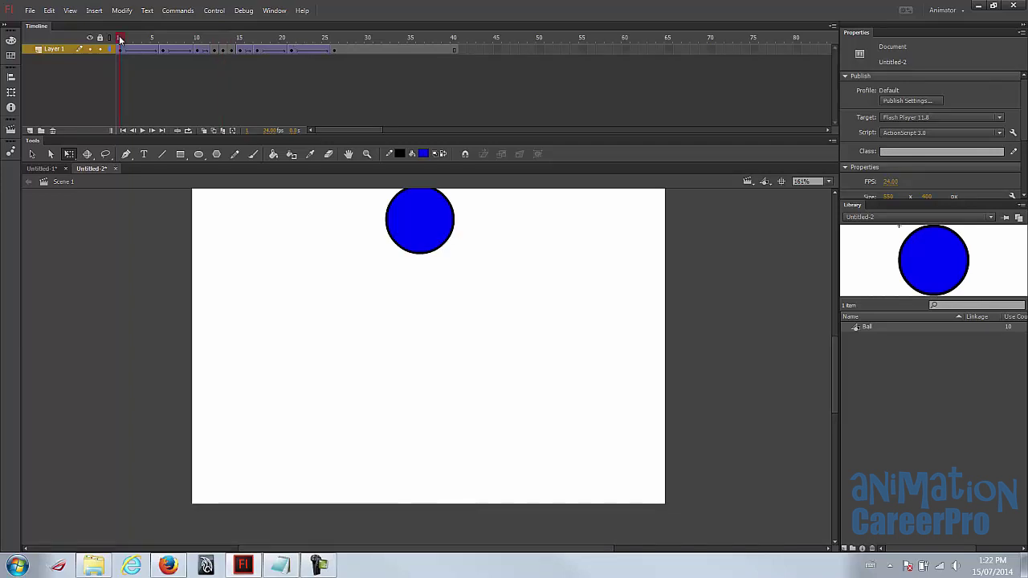
- Export the animation as an SWF movie named BallBounce_WithPrinciples.swf in the 03_Flash_BASICS3_Timing and Workflow Techniques folder
{"action": "left_click", "coordinate": [29, 11]}
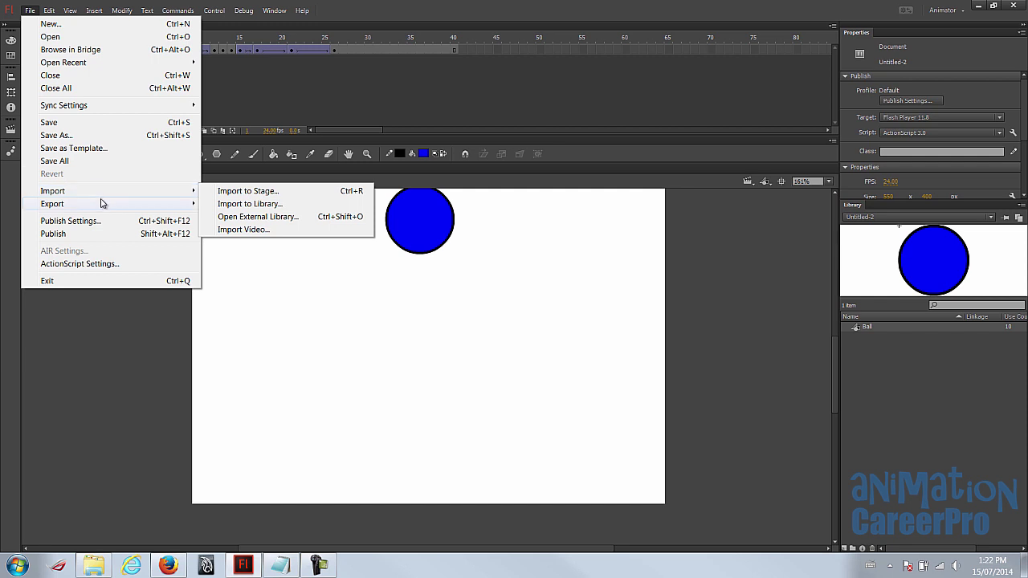
{"action": "mouse_move", "coordinate": [102, 203]}
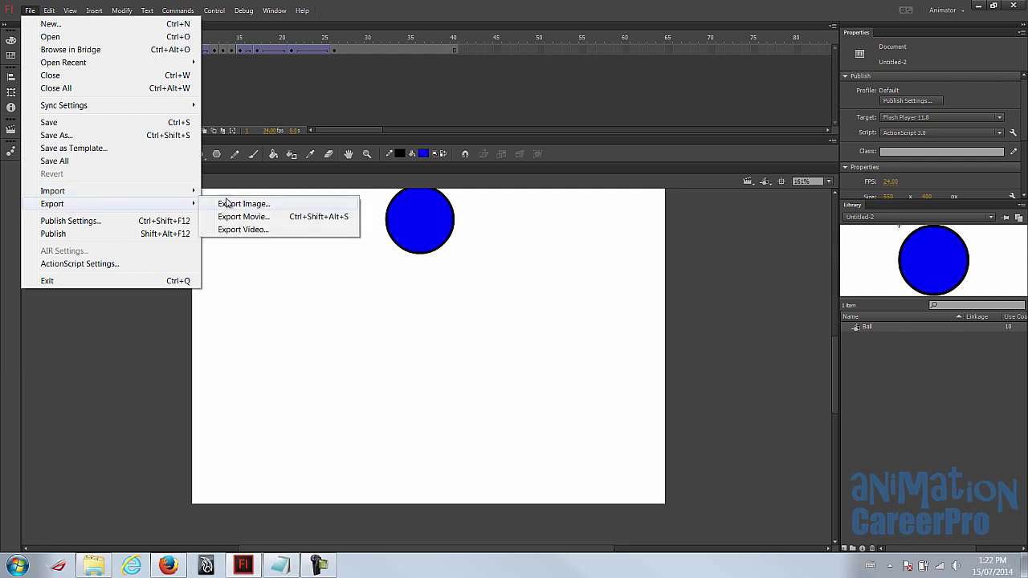
{"action": "left_click", "coordinate": [259, 217]}
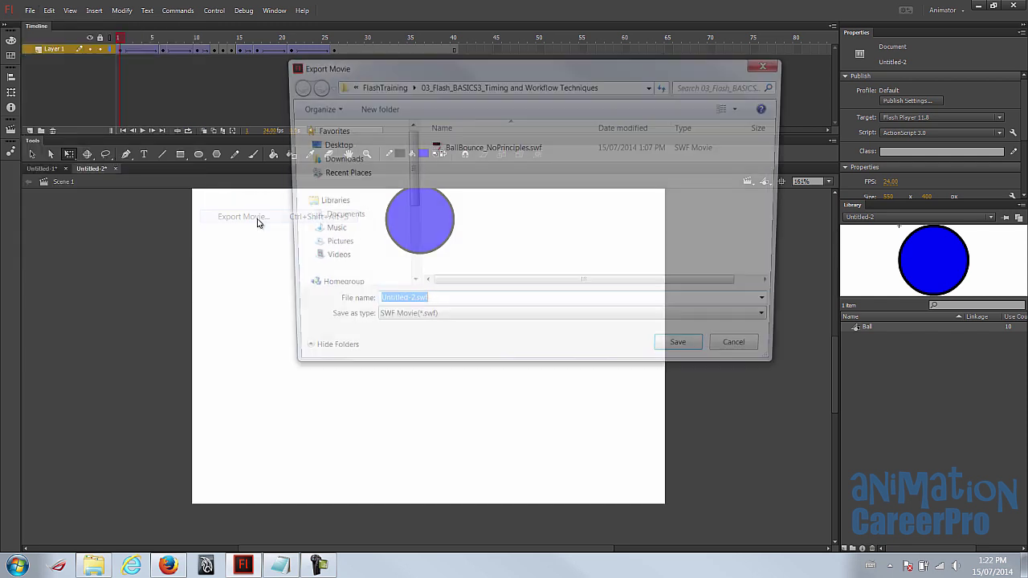
{"action": "left_click", "coordinate": [482, 147]}
{"action": "double_click", "coordinate": [431, 306]}
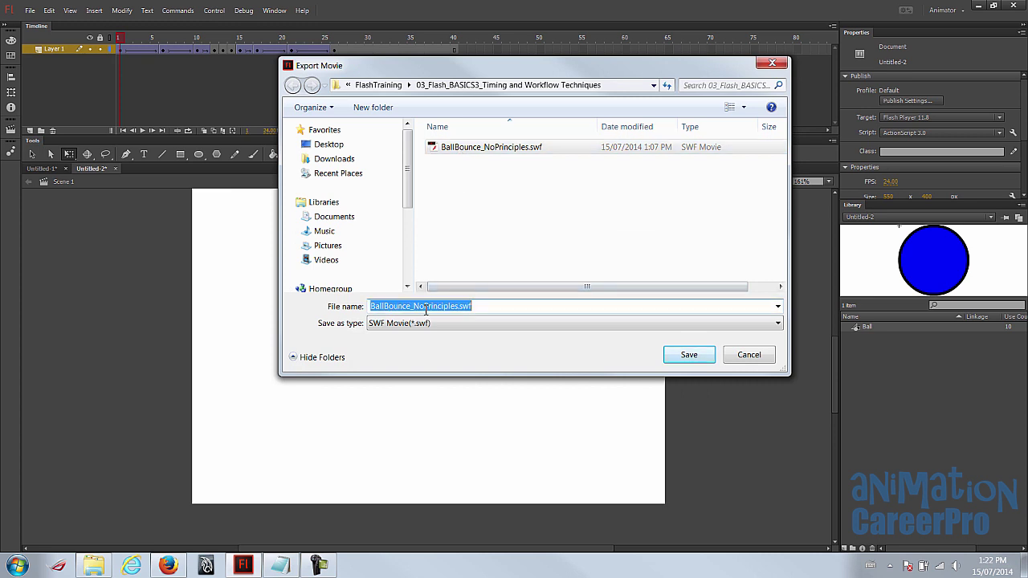
{"action": "left_click_drag", "start_coordinate": [414, 306], "coordinate": [425, 306]}
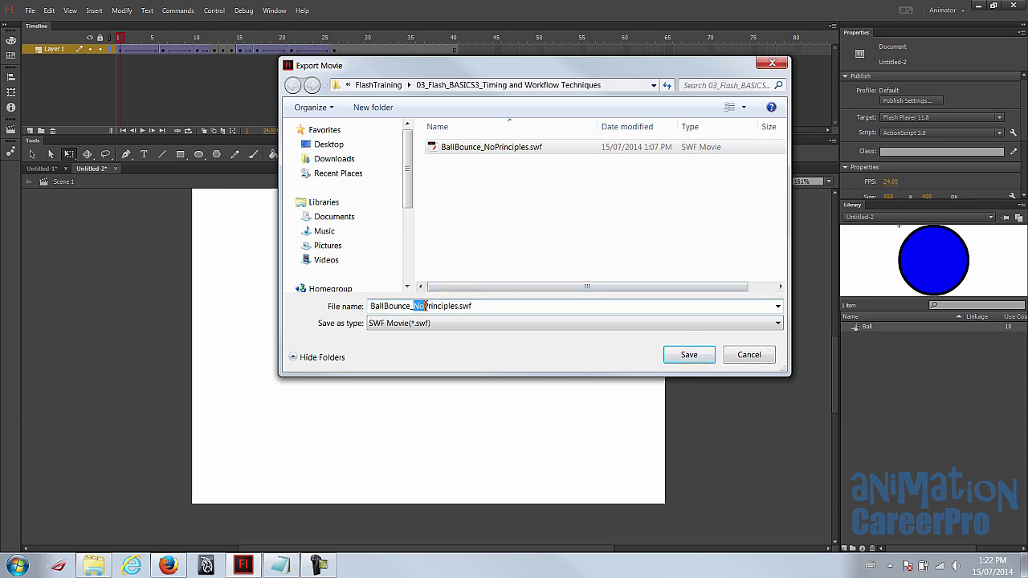
{"action": "type", "text": "W"}
{"action": "double_click", "coordinate": [425, 306]}
{"action": "left_click", "coordinate": [425, 305]}
{"action": "type", "text": "ith"}
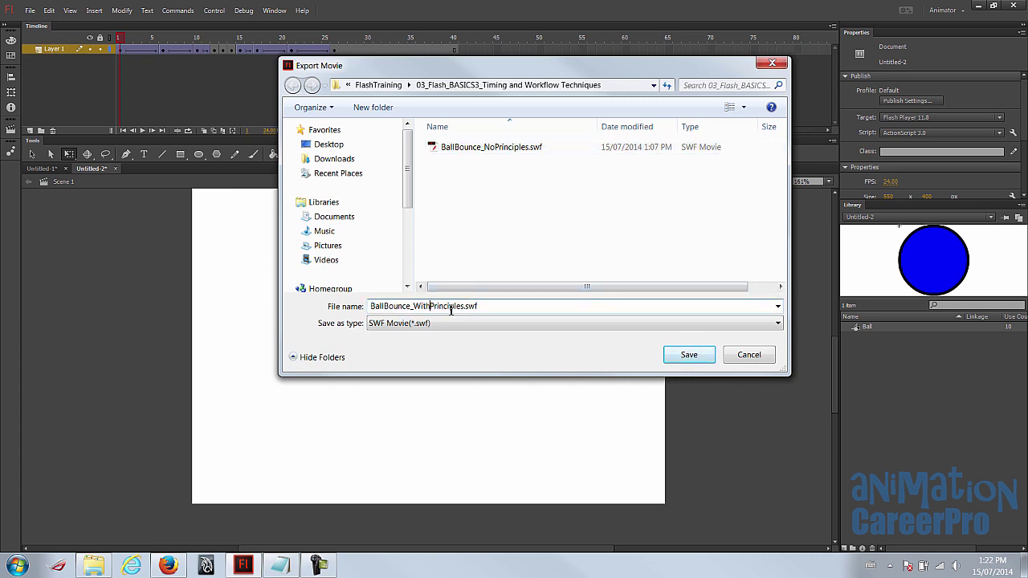
{"action": "left_click", "coordinate": [682, 361]}
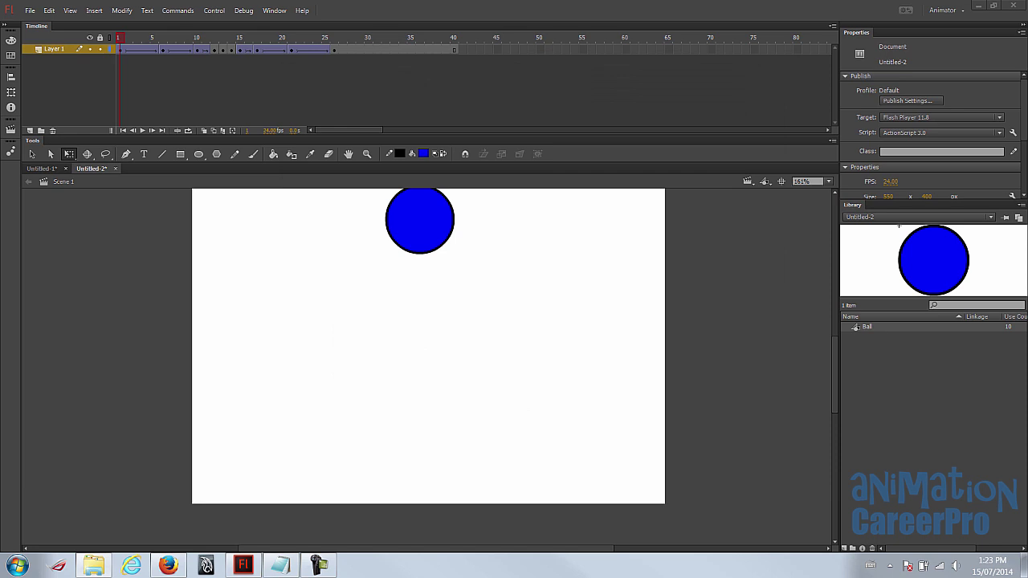
- Arrange the two Adobe Flash Player windows side by side to compare the ball bounces
{"action": "left_click_drag", "start_coordinate": [964, 21], "coordinate": [267, 86]}
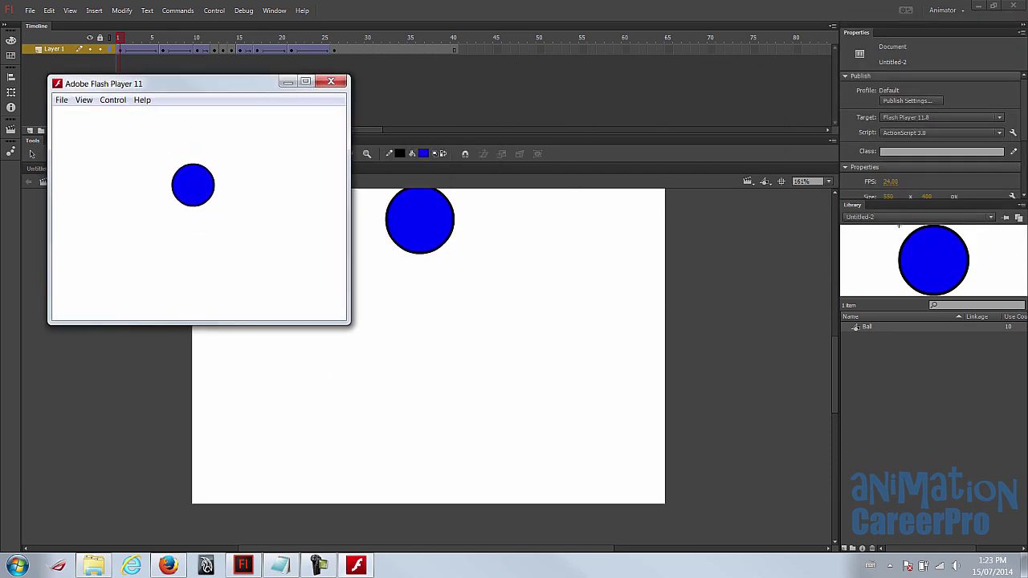
{"action": "left_click_drag", "start_coordinate": [596, 85], "coordinate": [572, 85]}
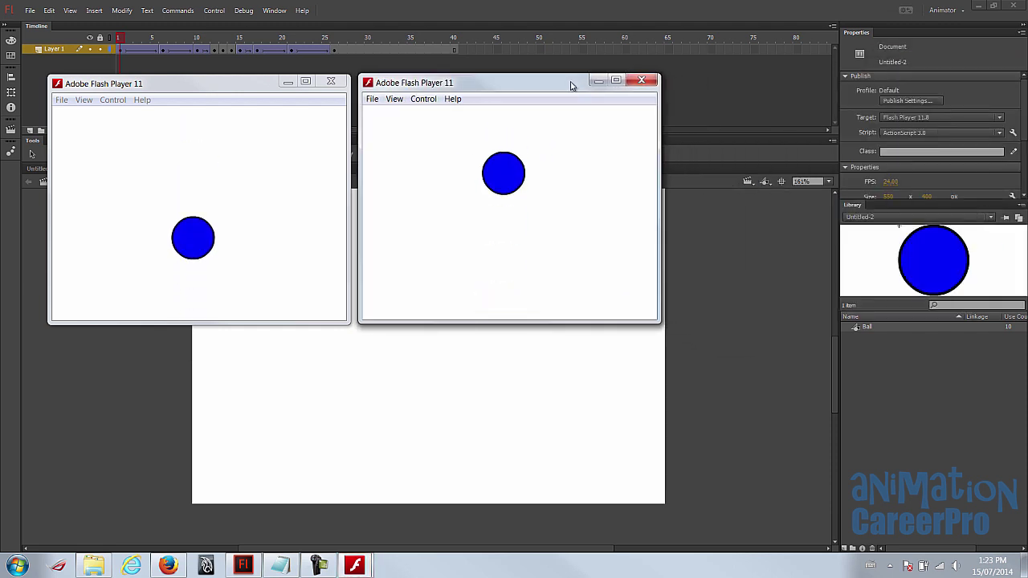